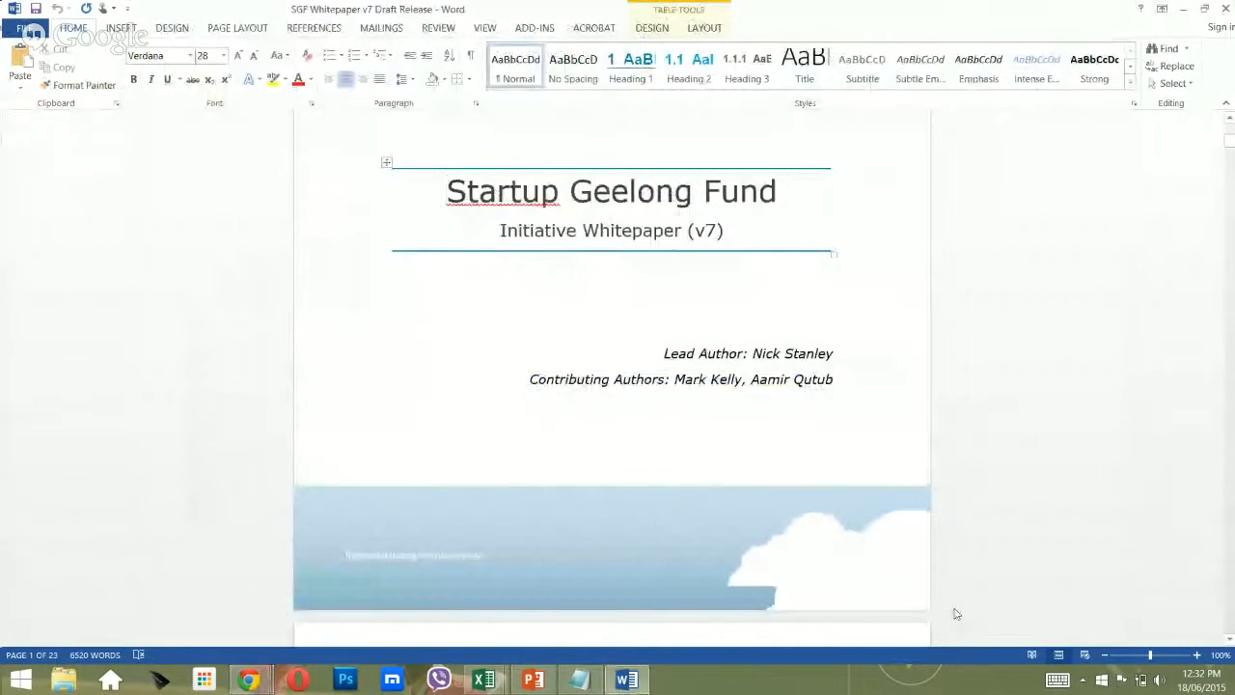
# Return to the whitepaper in Word and create a new blank document with Ctrl+N.
pyautogui.hotkey('alt', 'Tab')
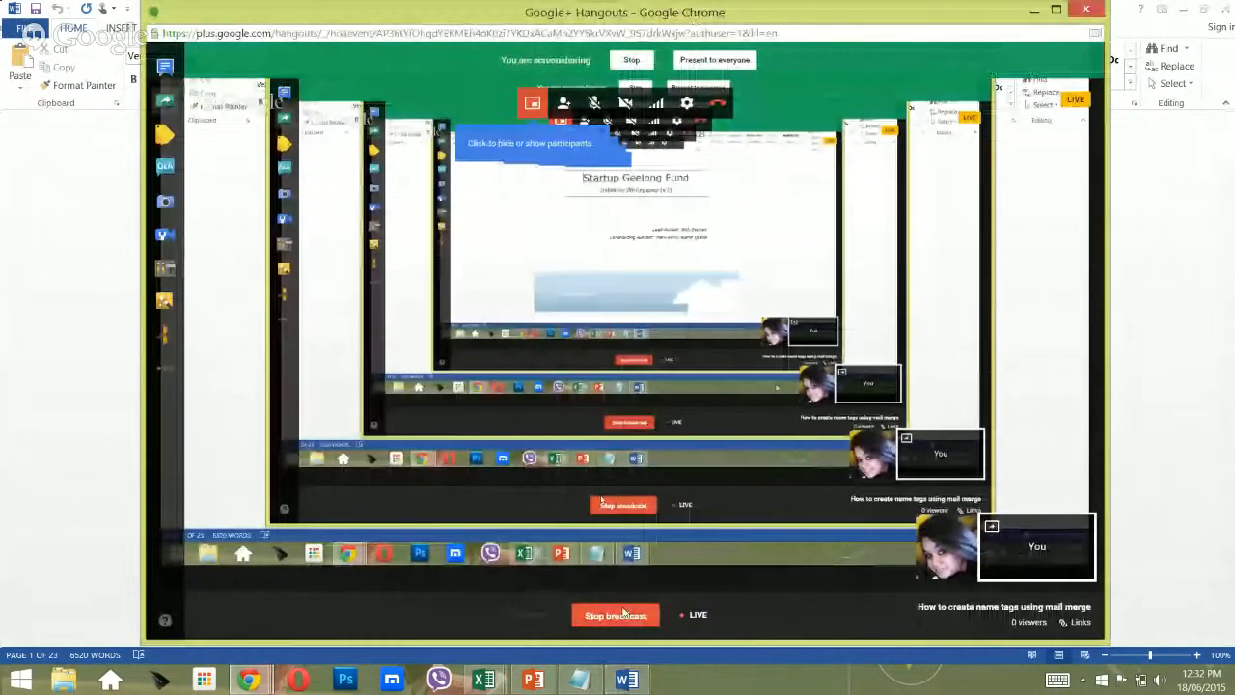
pyautogui.click(1117, 471)
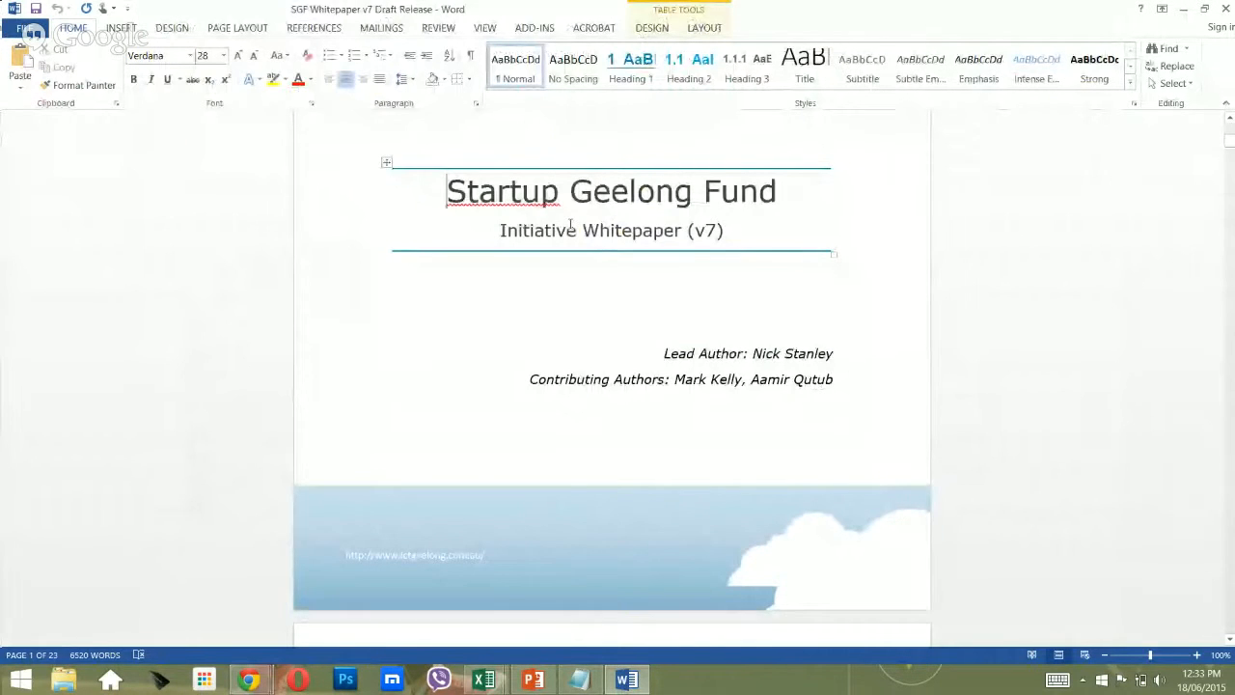
pyautogui.hotkey('ctrl', 'n')
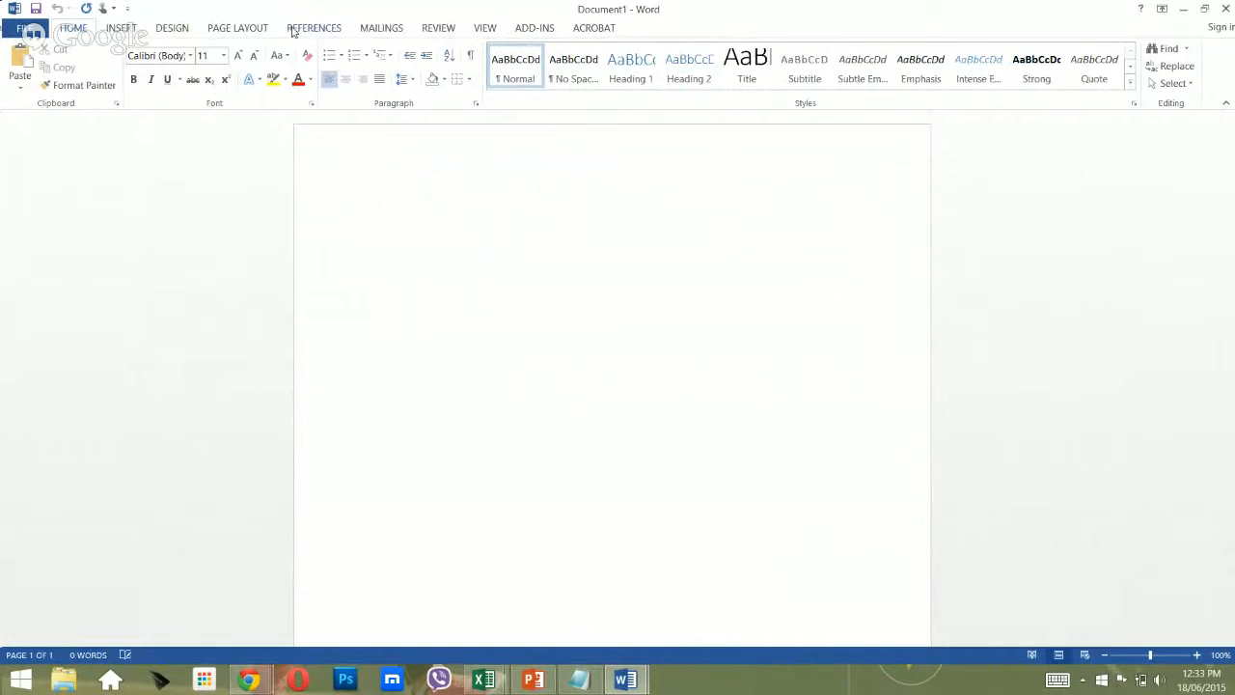
# Start the Step-by-Step Mail Merge Wizard with Labels as the document type, then advance to Starting document.
pyautogui.click(381, 28)
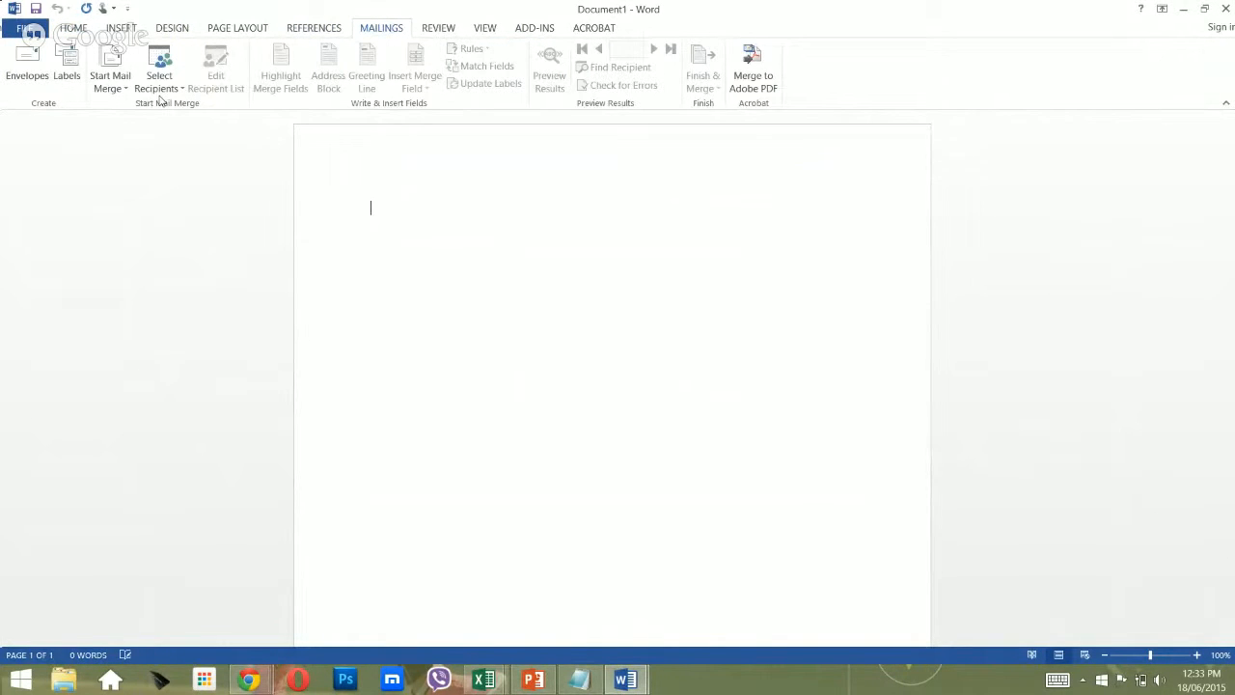
pyautogui.click(127, 89)
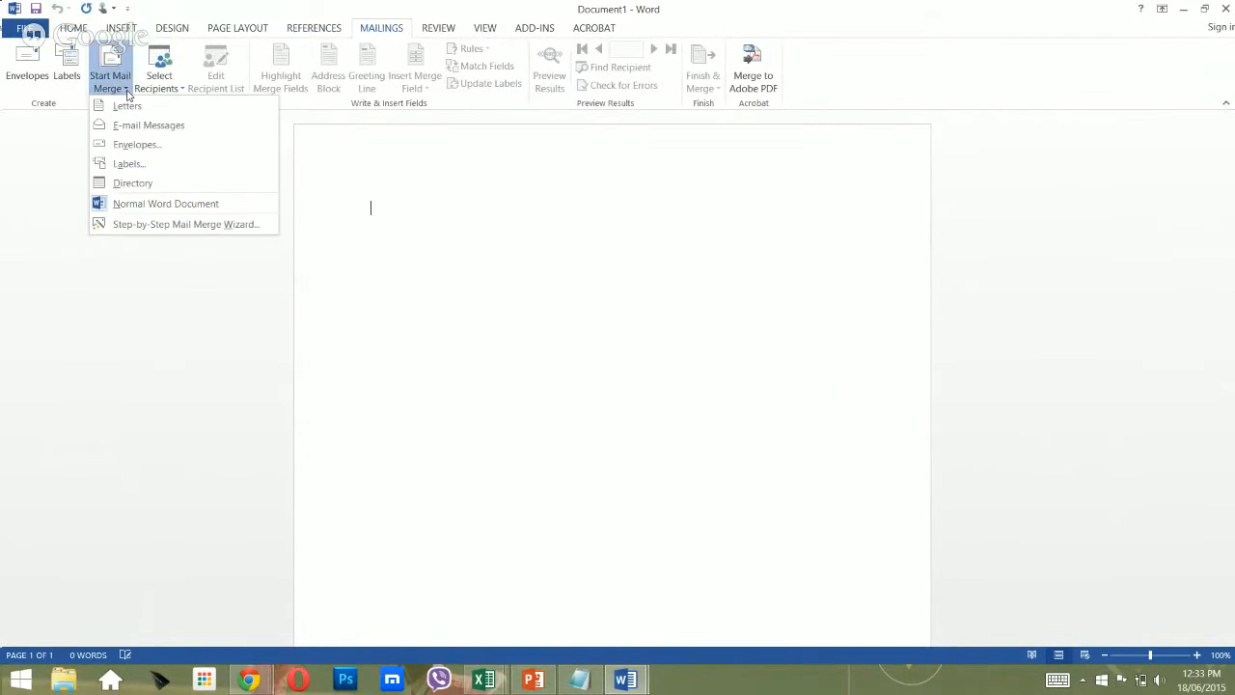
pyautogui.click(145, 225)
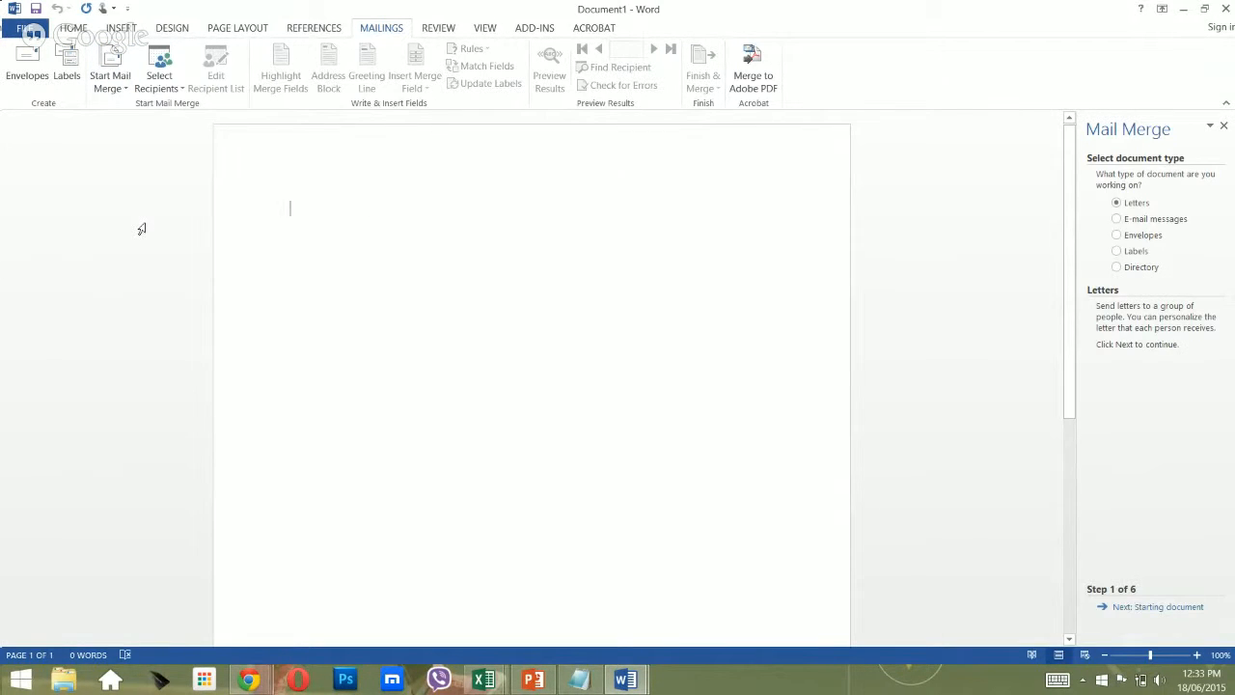
pyautogui.click(1117, 267)
pyautogui.click(1117, 250)
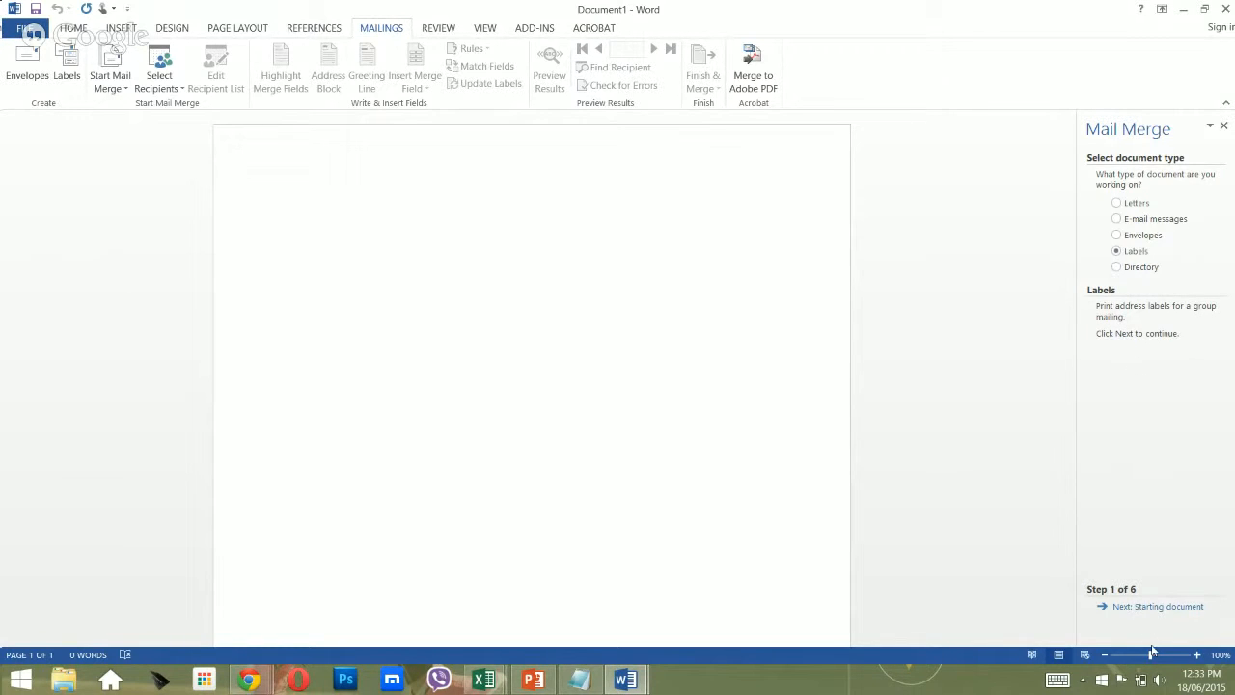
pyautogui.click(1158, 606)
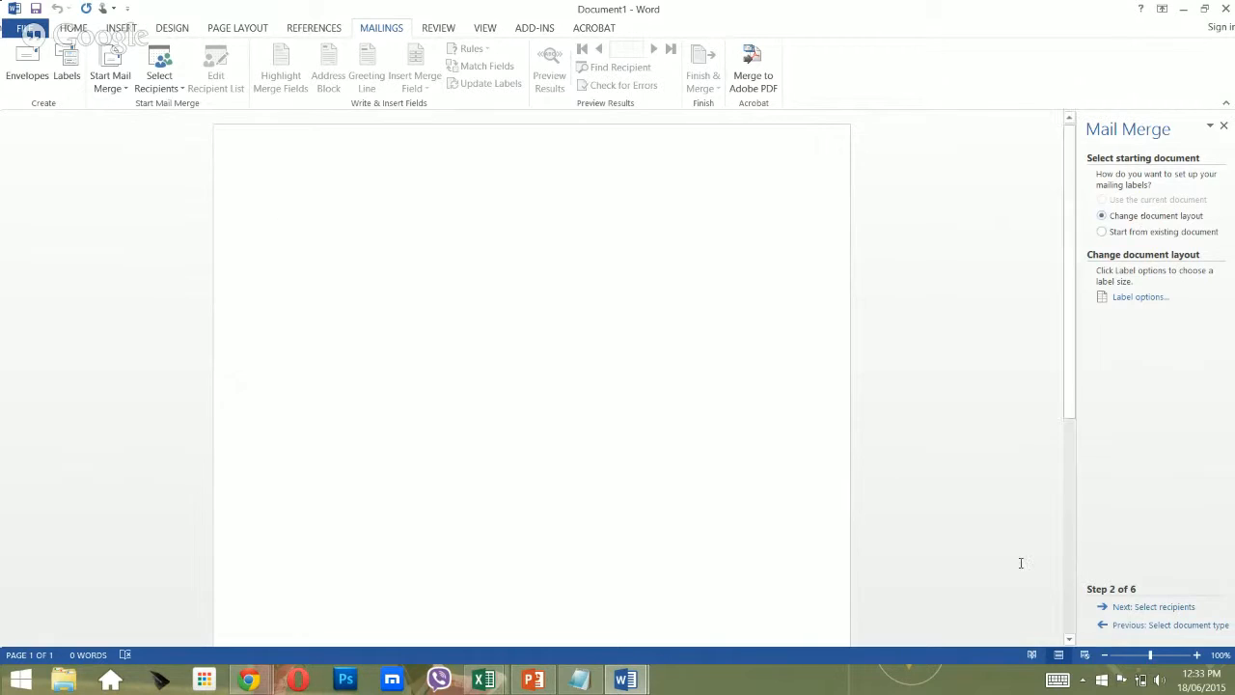
pyautogui.click(1169, 655)
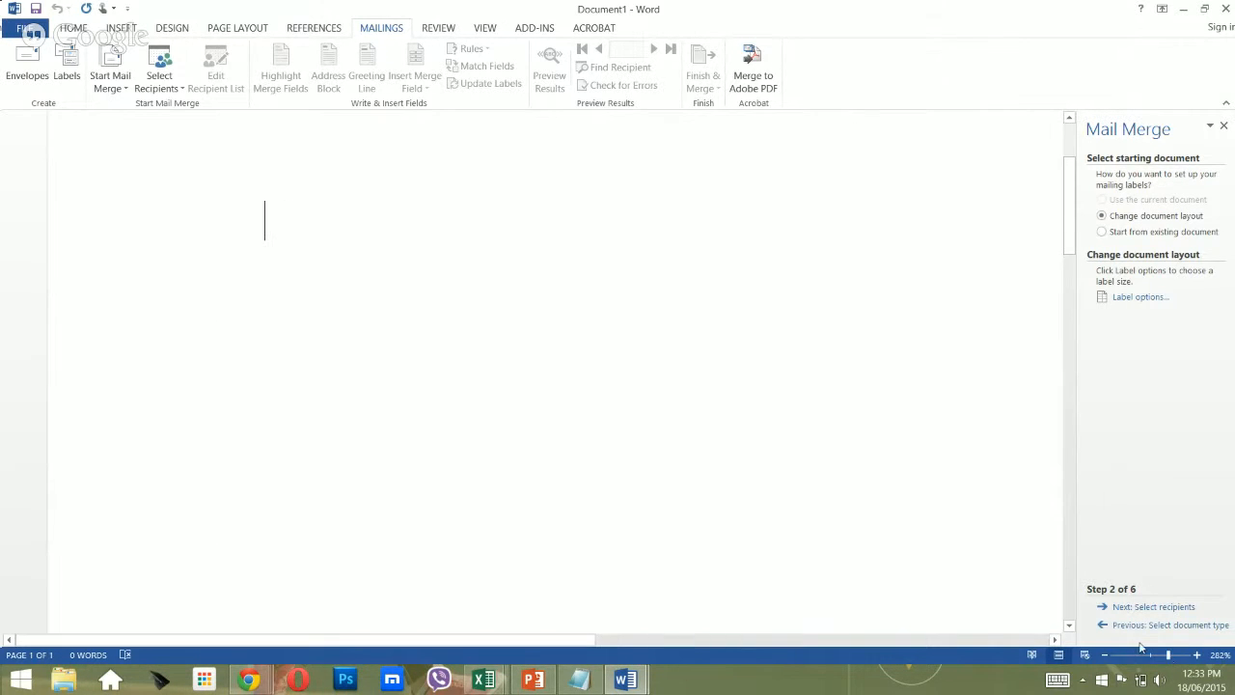
pyautogui.click(1150, 655)
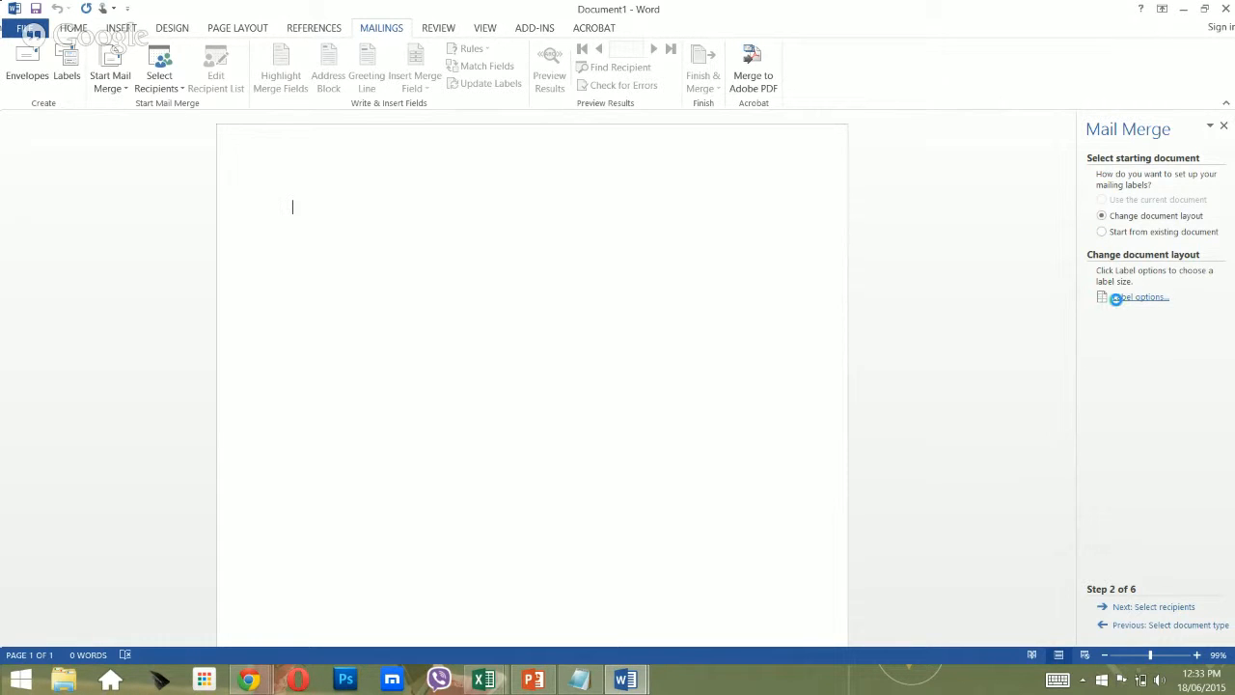
# Apply Microsoft North American Size card labels, then move to Select recipients.
pyautogui.click(1116, 298)
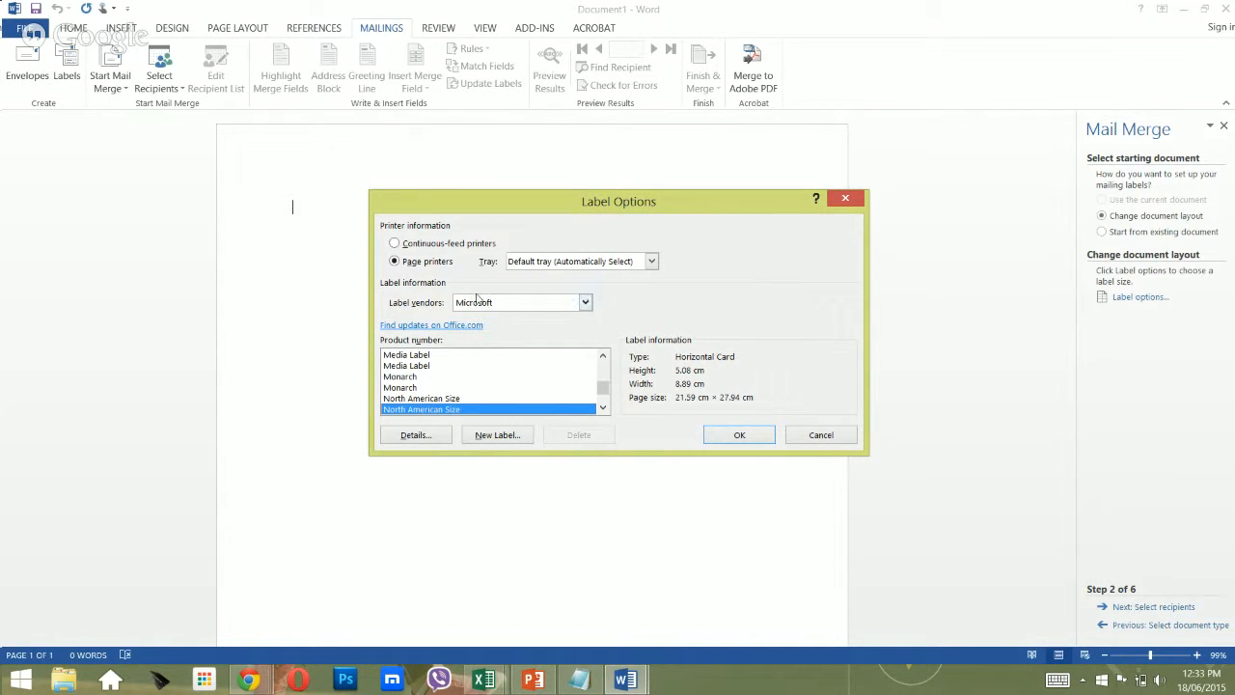
pyautogui.click(477, 303)
pyautogui.click(477, 302)
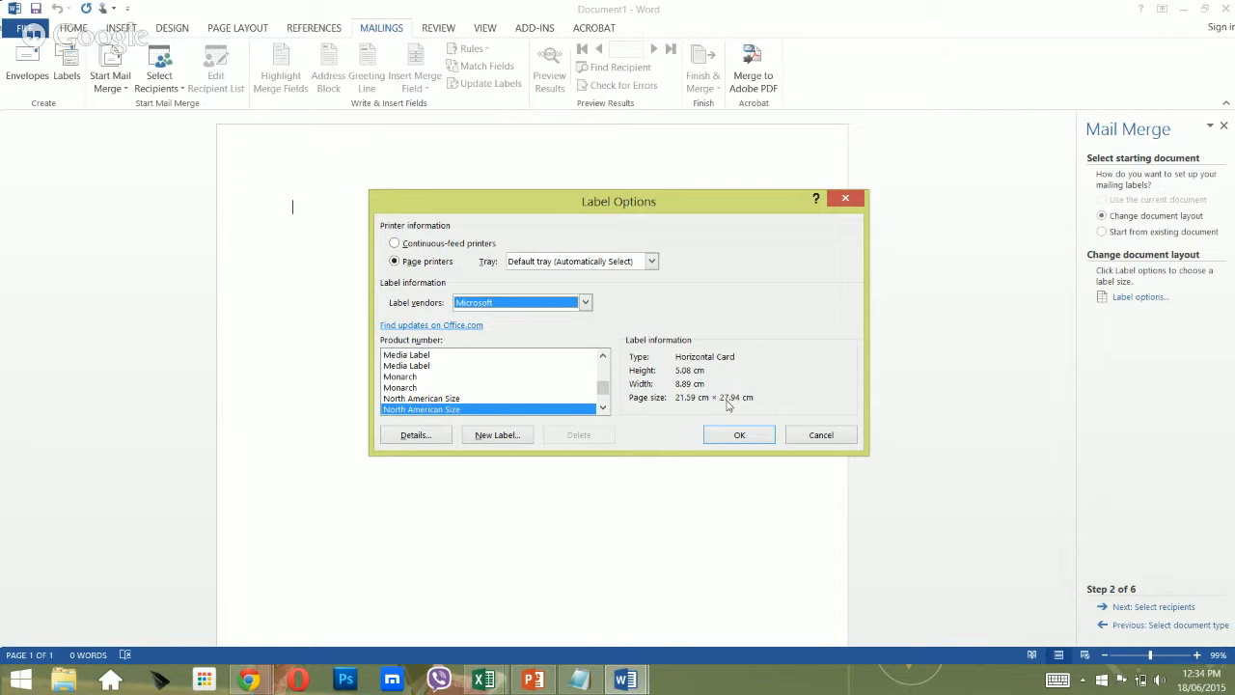
pyautogui.click(736, 436)
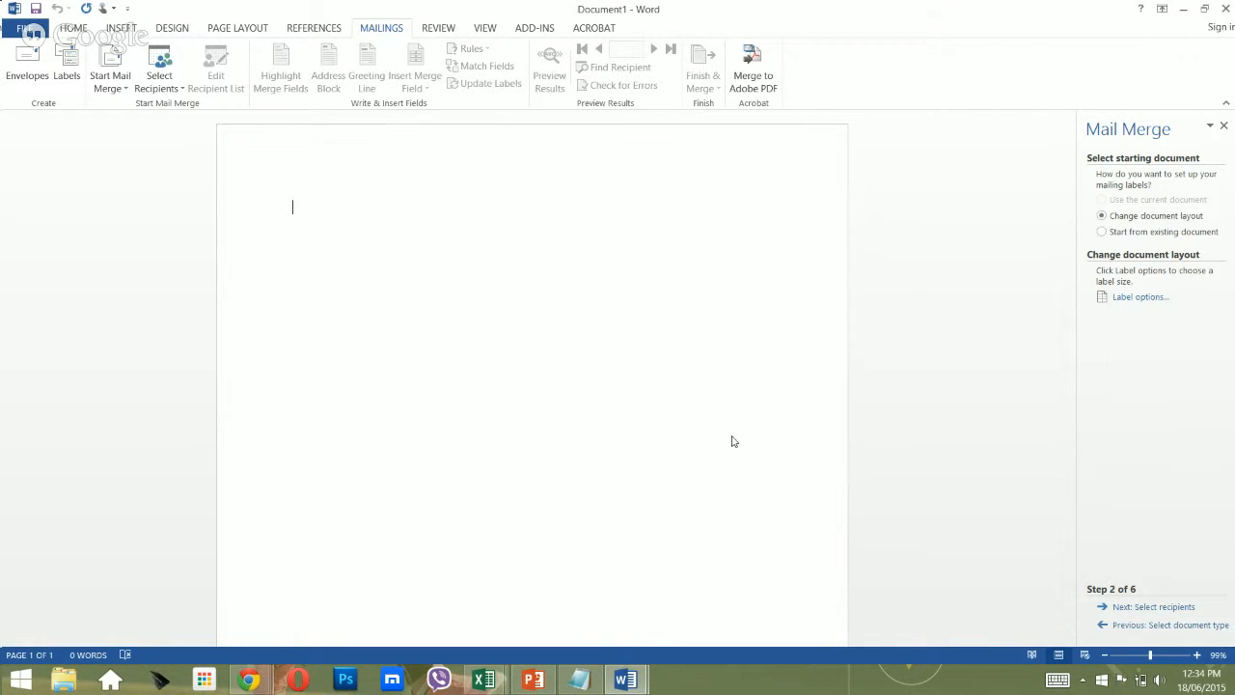
pyautogui.click(1141, 606)
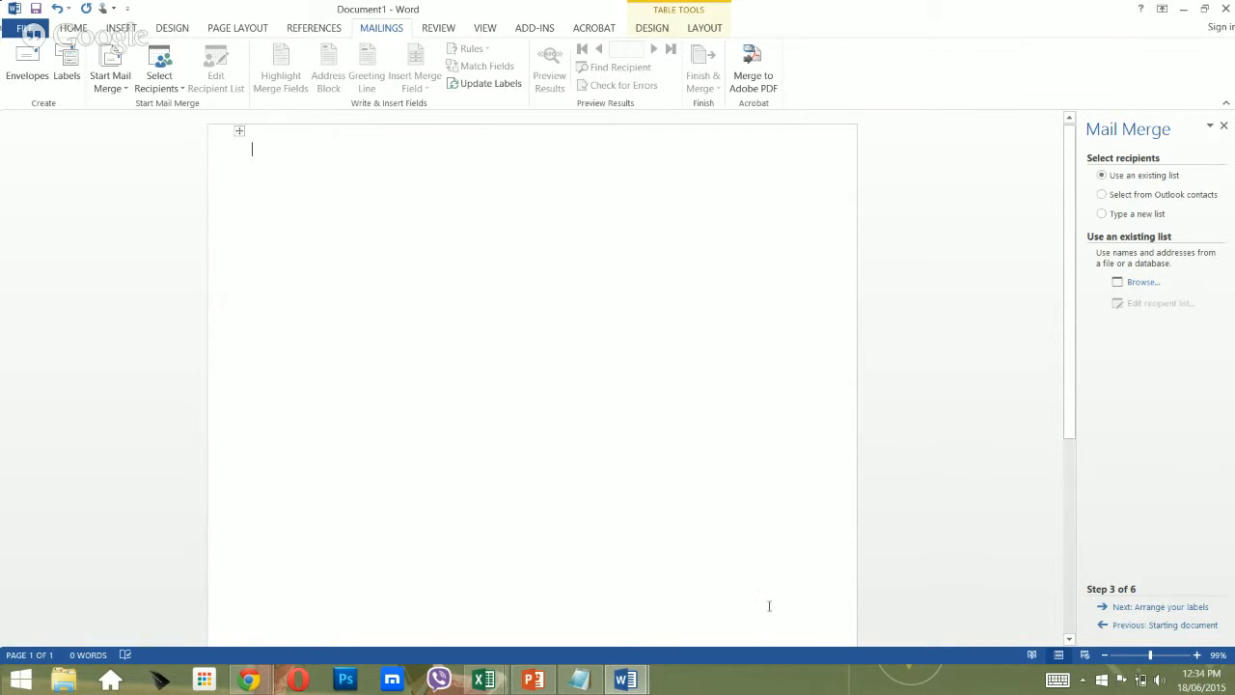
# Check the NSO Digital Innovation Workshop List (v2) workbook in Excel, then return to Word.
pyautogui.click(484, 679)
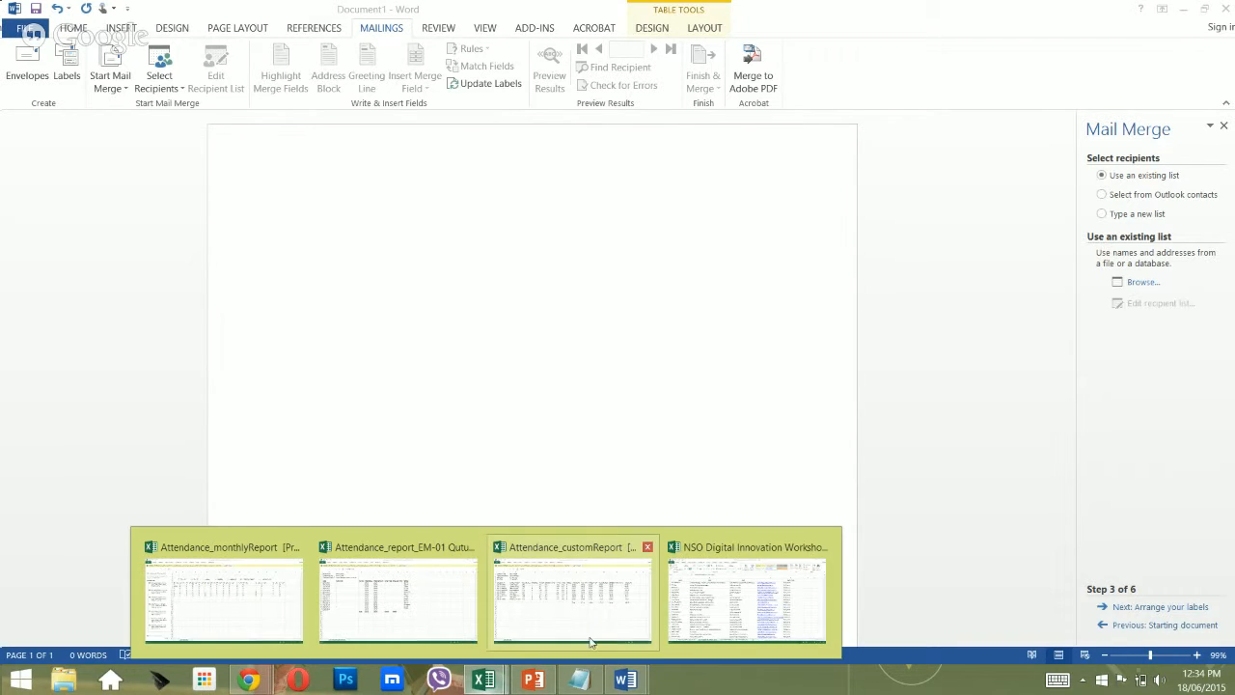
pyautogui.click(702, 605)
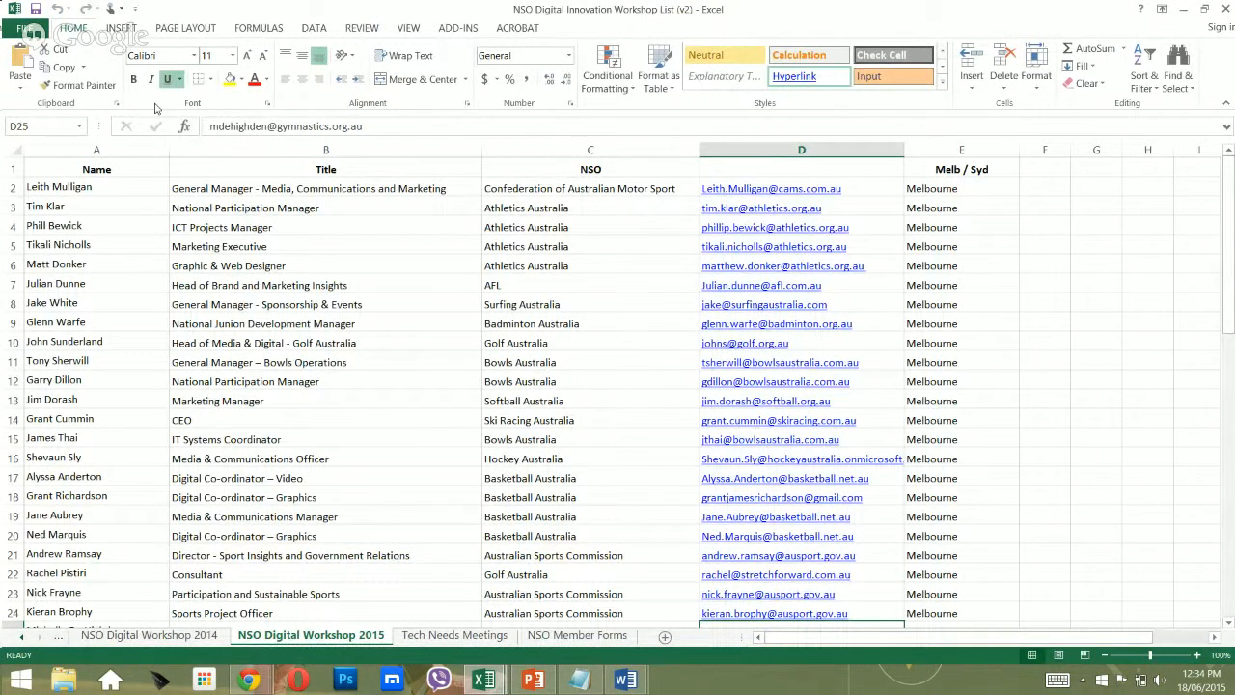
pyautogui.click(25, 27)
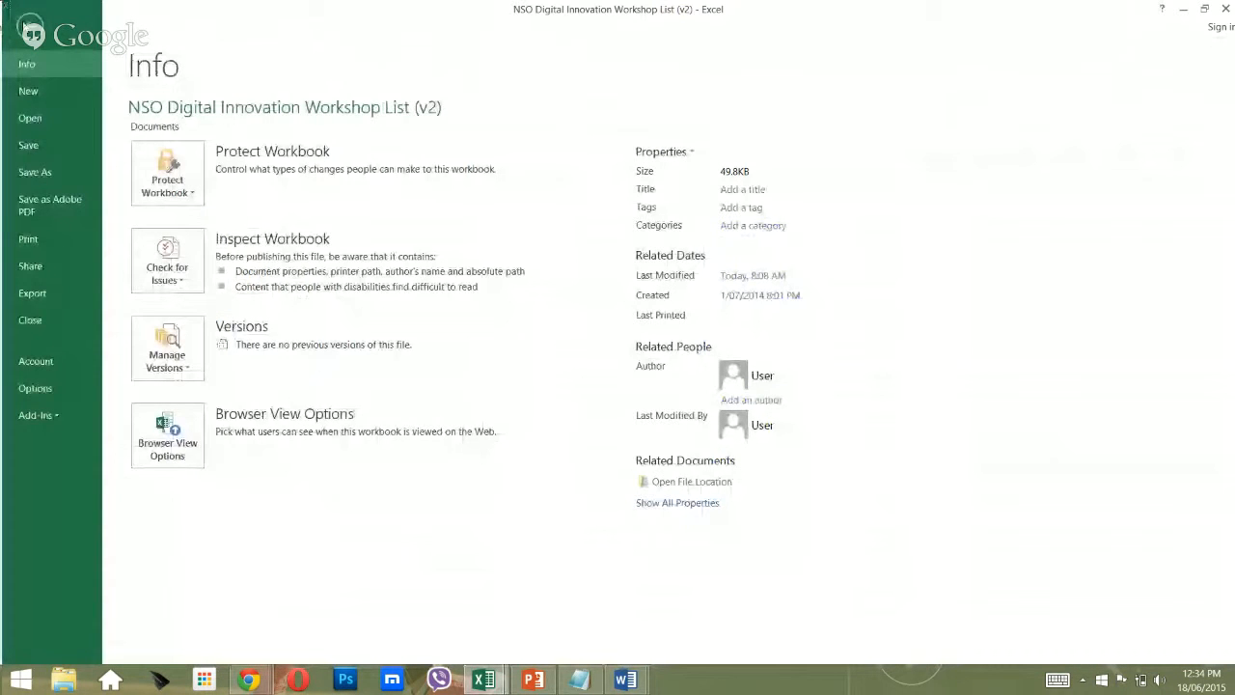
pyautogui.click(25, 26)
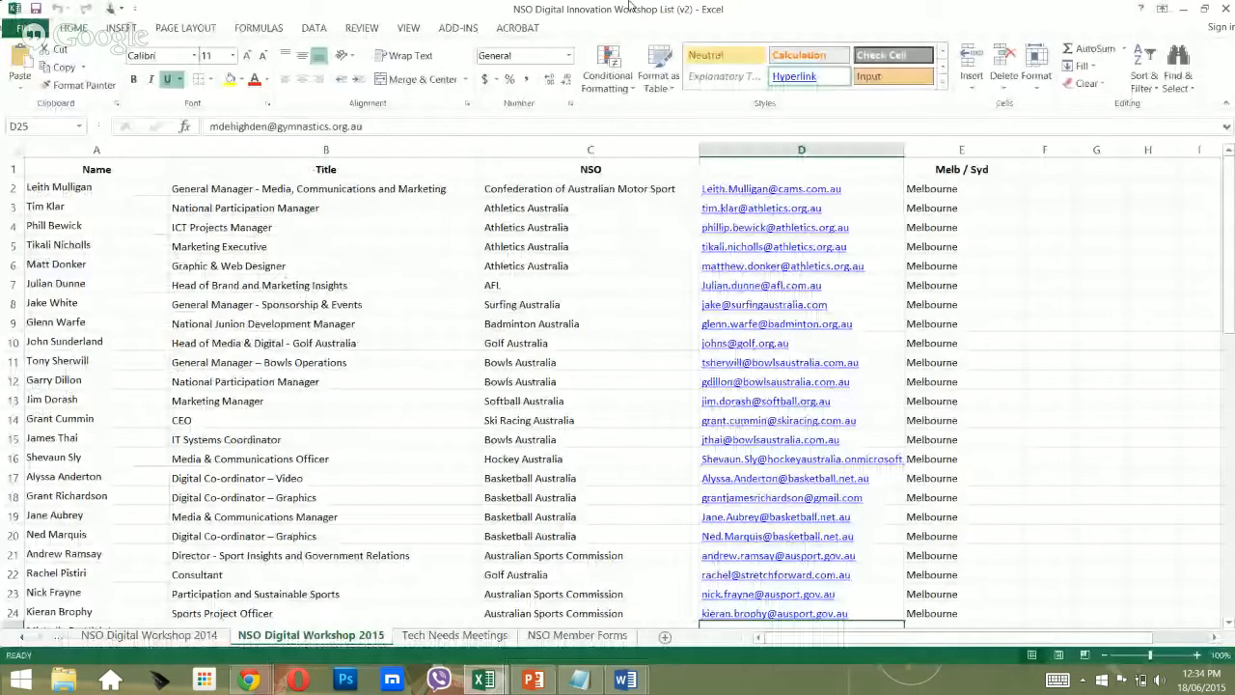
pyautogui.hotkey('alt', 'Tab')
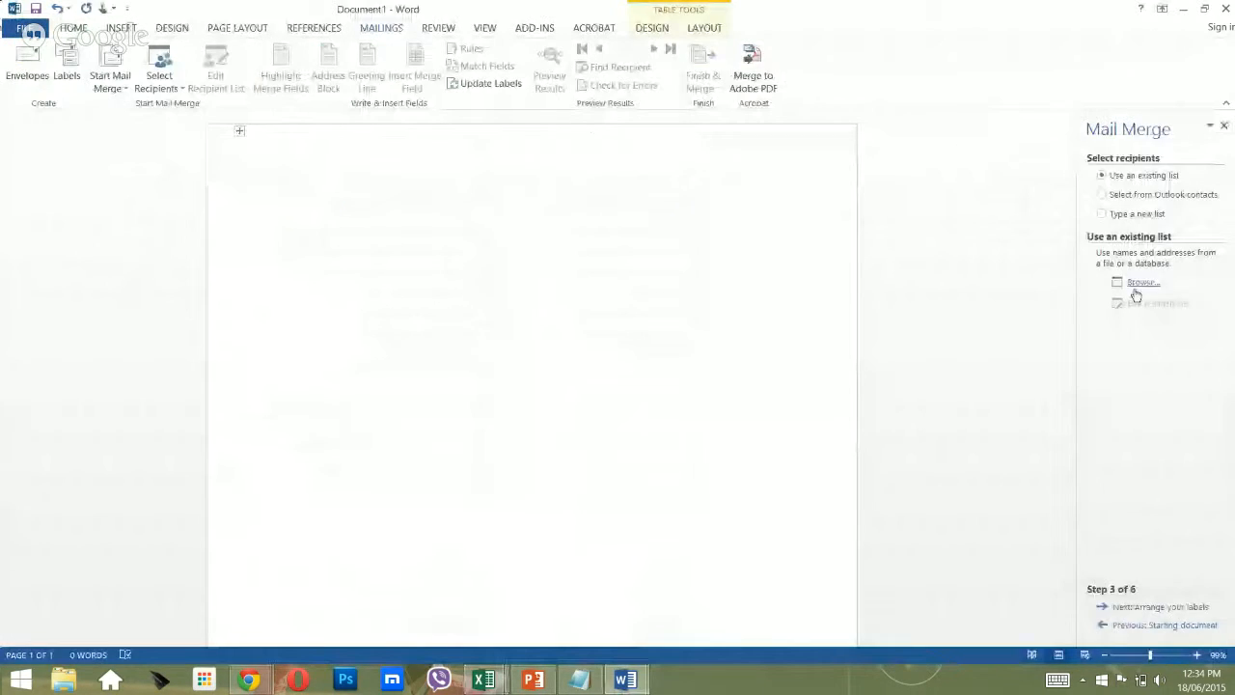
# Browse Downloads and Documents for the 'nso' recipient file, then switch to Excel.
pyautogui.click(1139, 283)
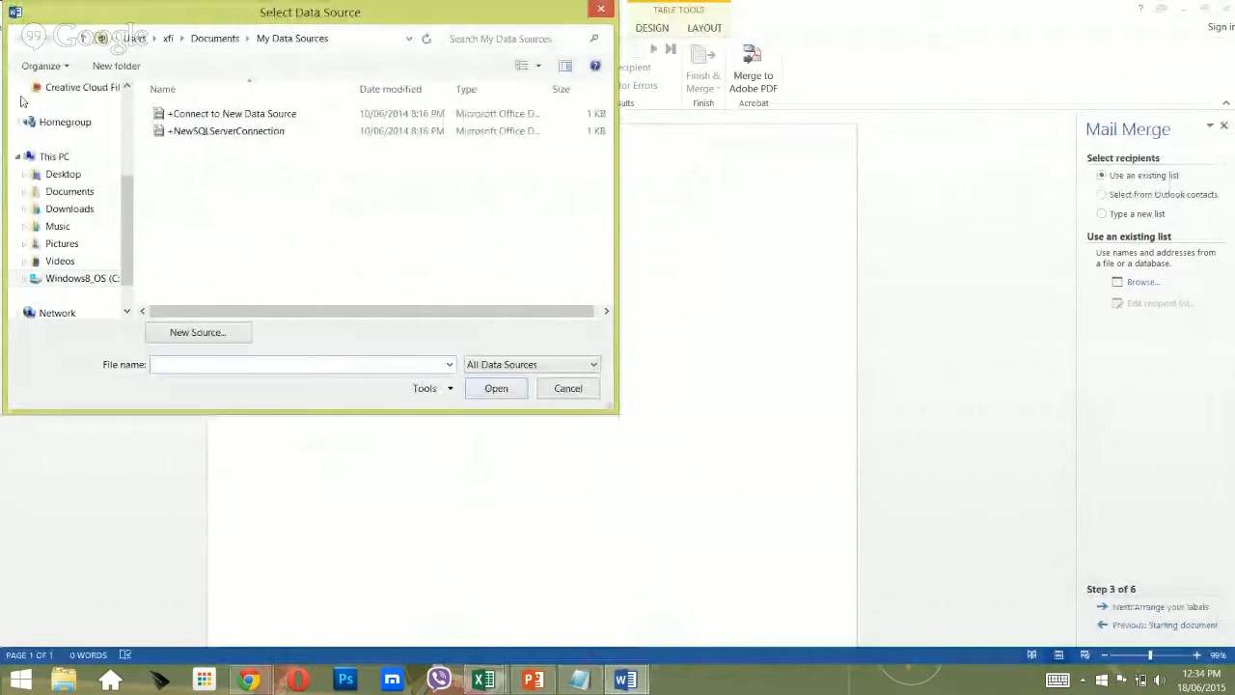
pyautogui.click(77, 208)
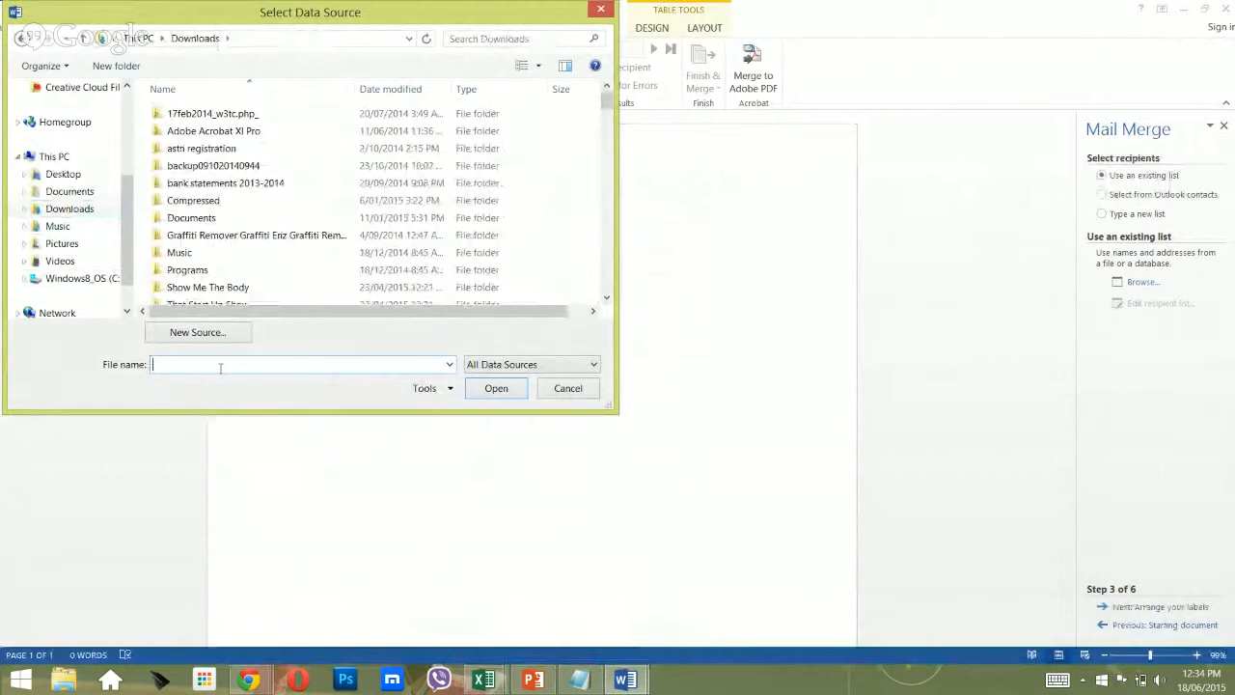
pyautogui.write('nso')
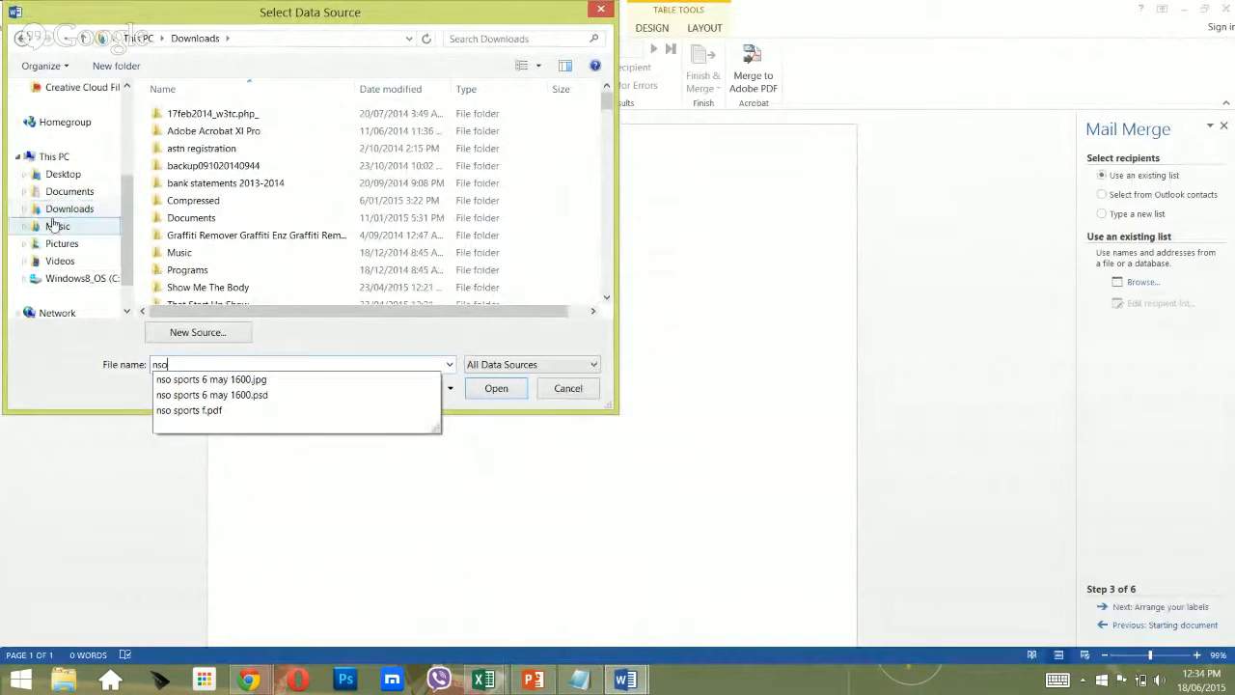
pyautogui.click(86, 192)
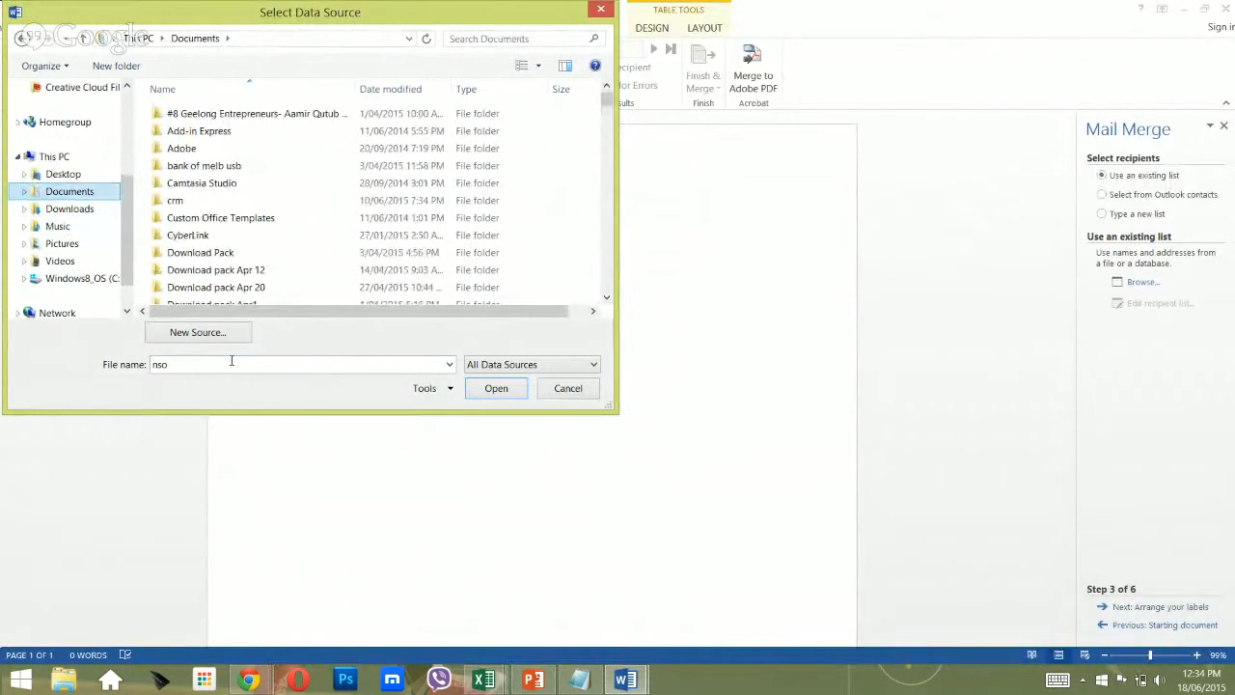
pyautogui.click(231, 361)
pyautogui.click(231, 361)
pyautogui.press('BackSpace')
pyautogui.press('BackSpace')
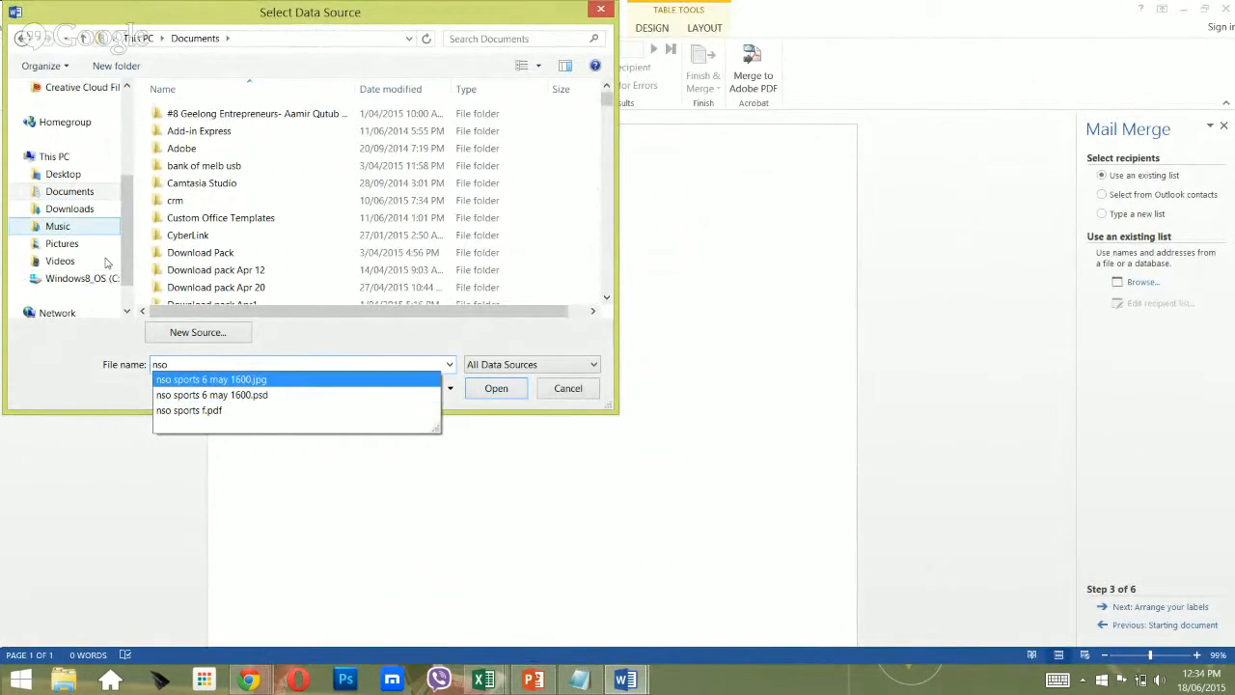
pyautogui.click(63, 208)
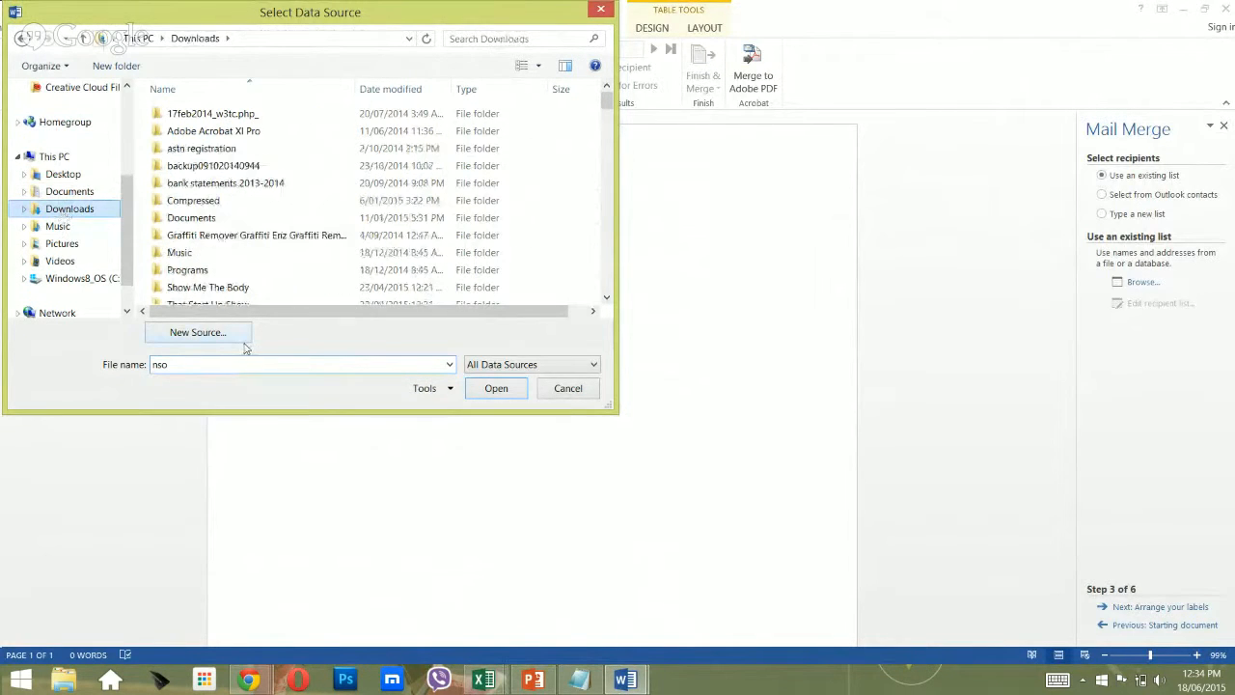
pyautogui.click(212, 372)
pyautogui.press('BackSpace')
pyautogui.write('n')
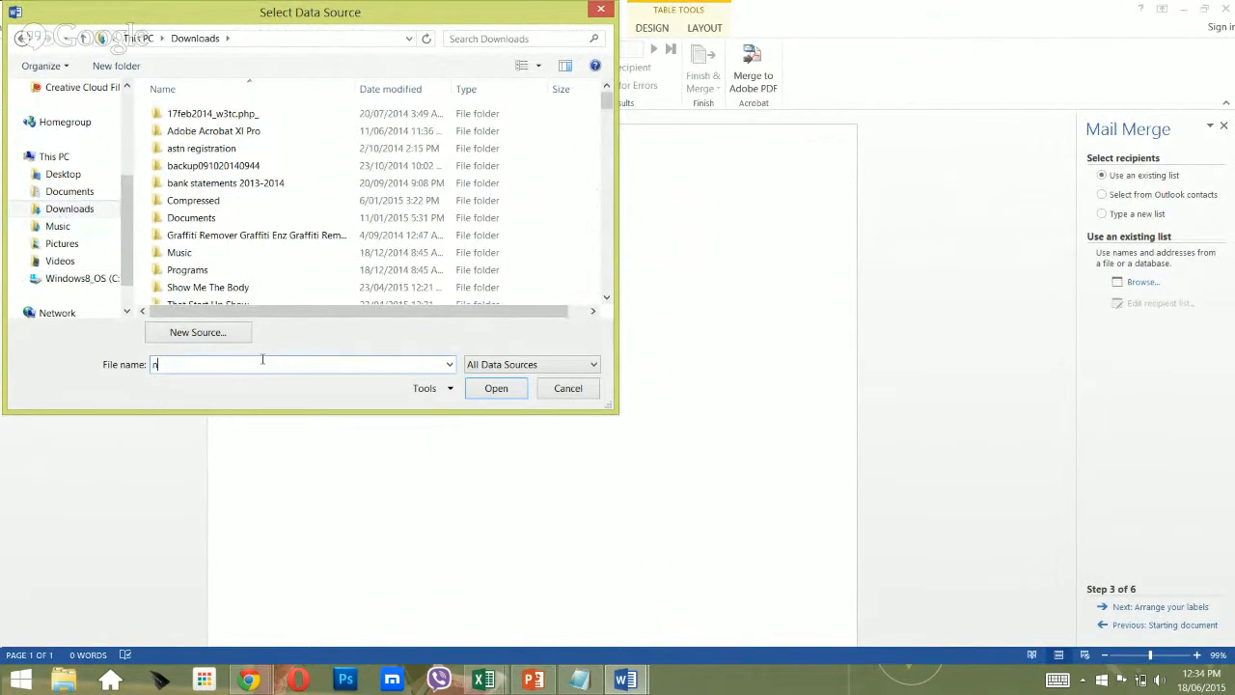
pyautogui.write('so')
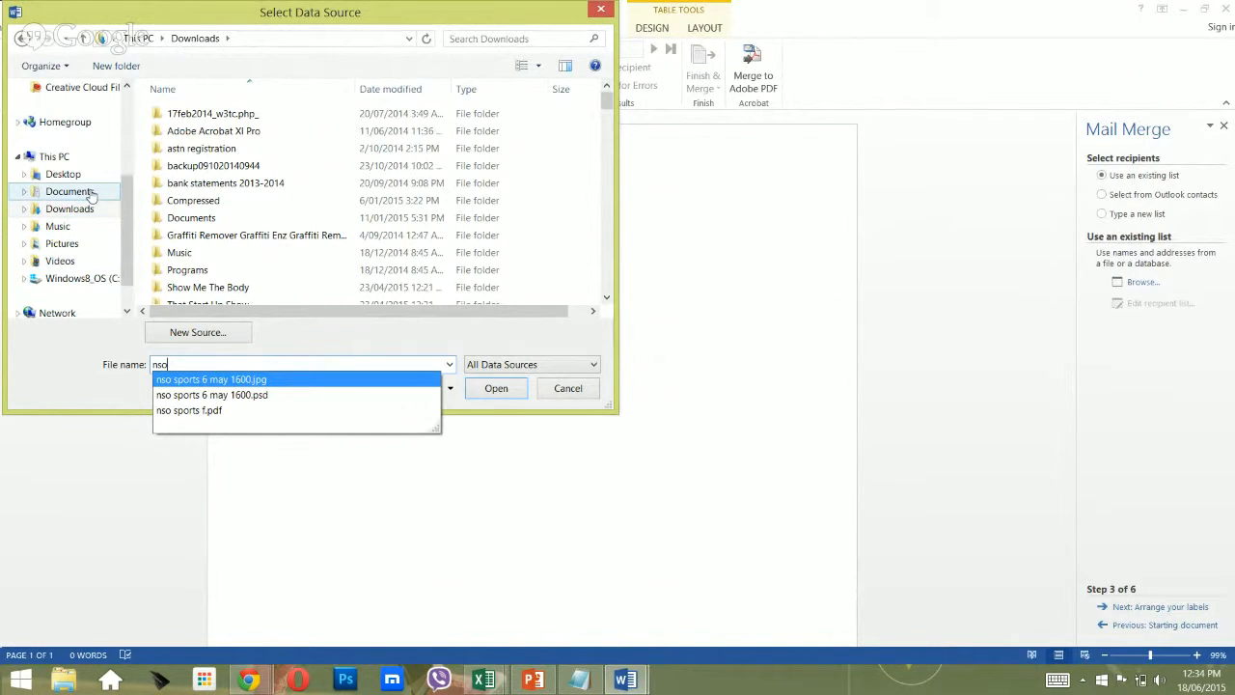
pyautogui.hotkey('alt', 'Tab')
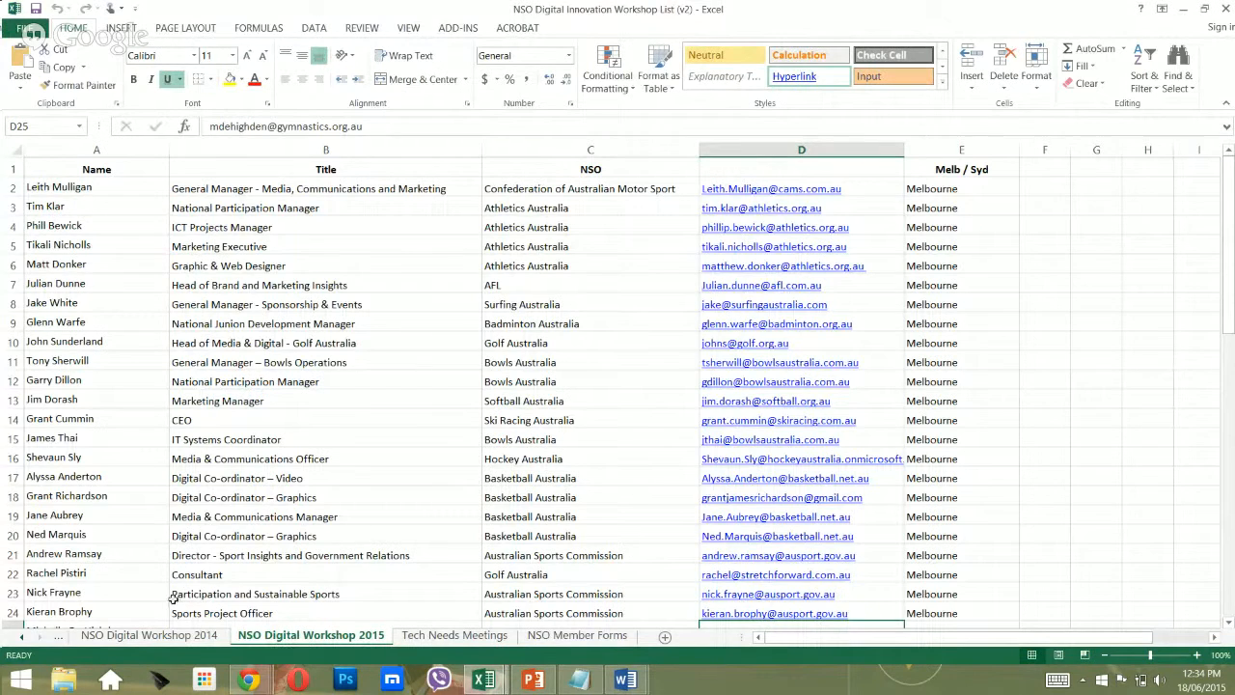
# Confirm NSO Digital Innovation Workshop List (v2).xlsx in Chrome's downloads, then return to Word's Select Data Source.
pyautogui.click(249, 679)
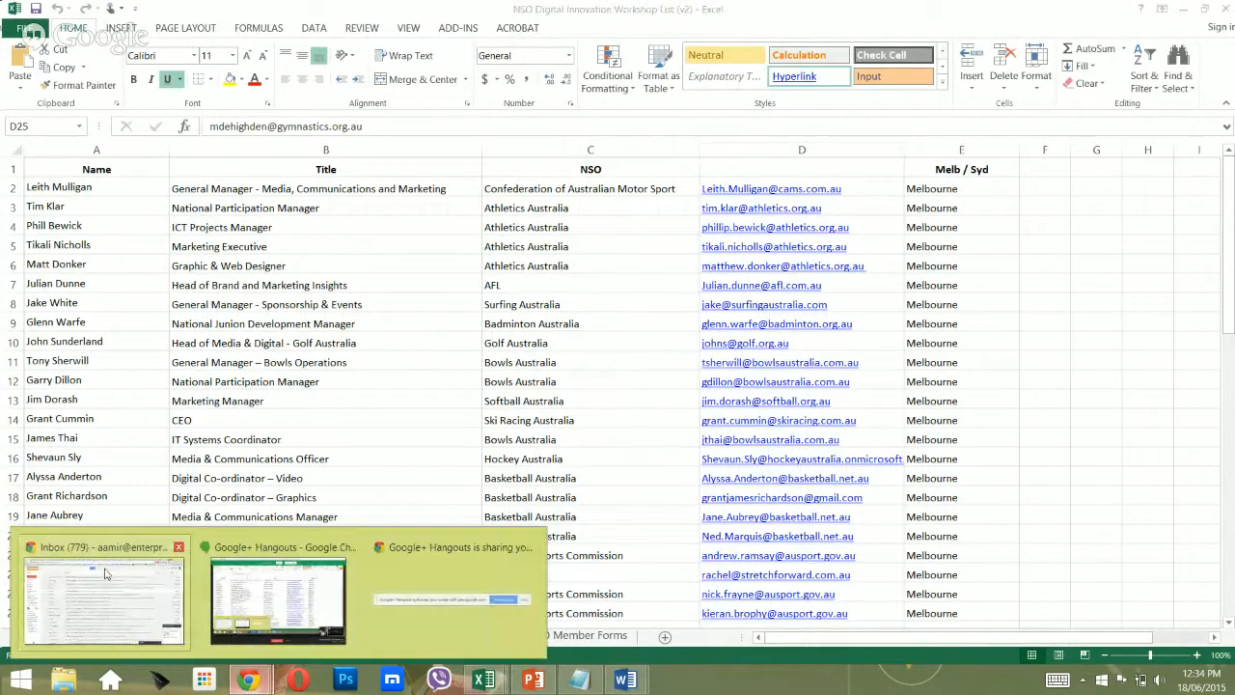
pyautogui.click(145, 595)
pyautogui.scroll(5, 443, 212)
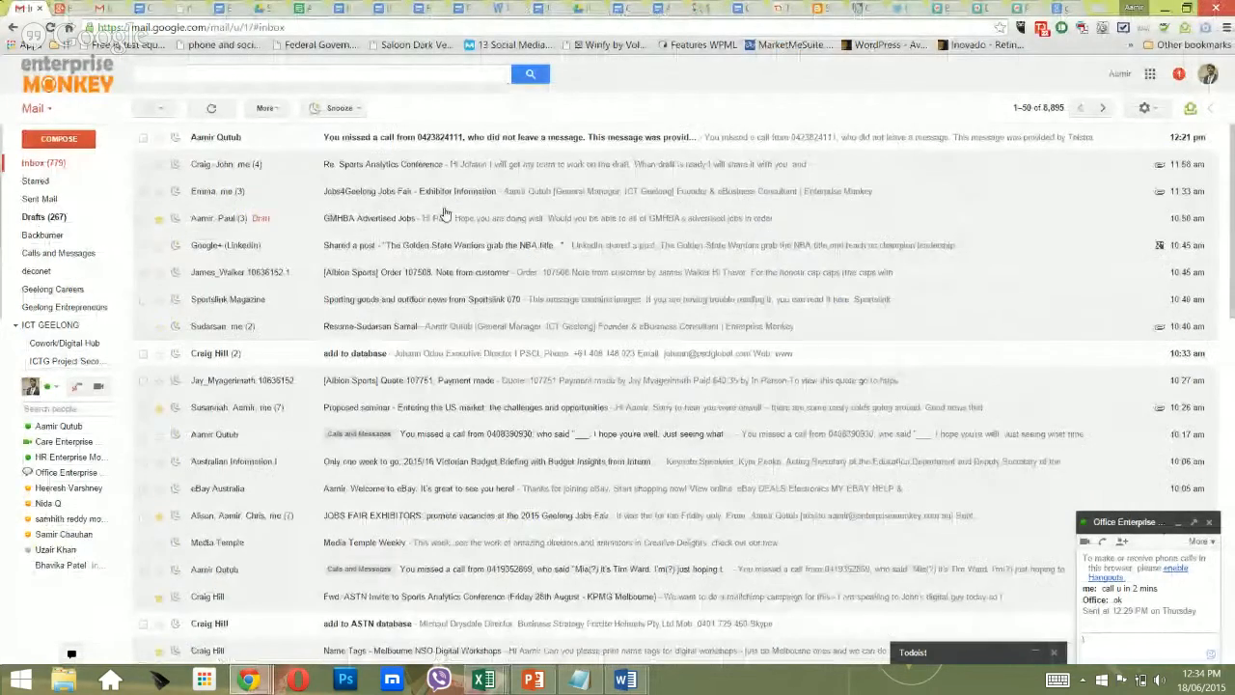
pyautogui.hotkey('ctrl', 'j')
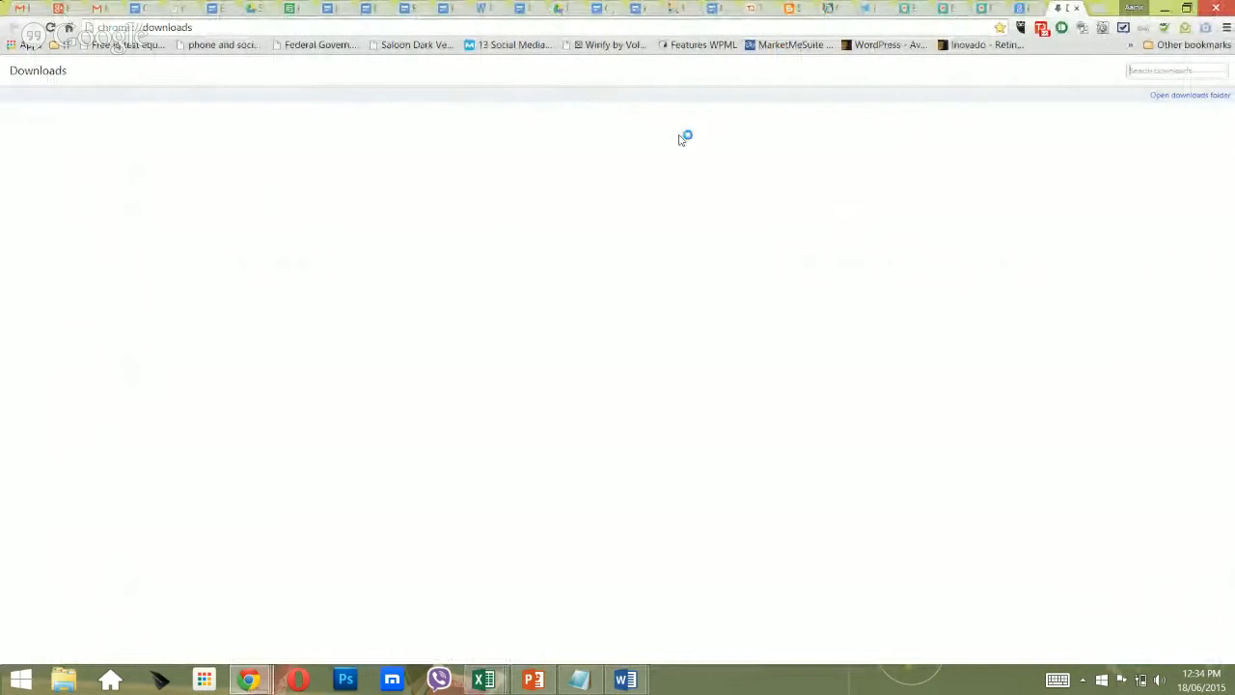
pyautogui.click(142, 138)
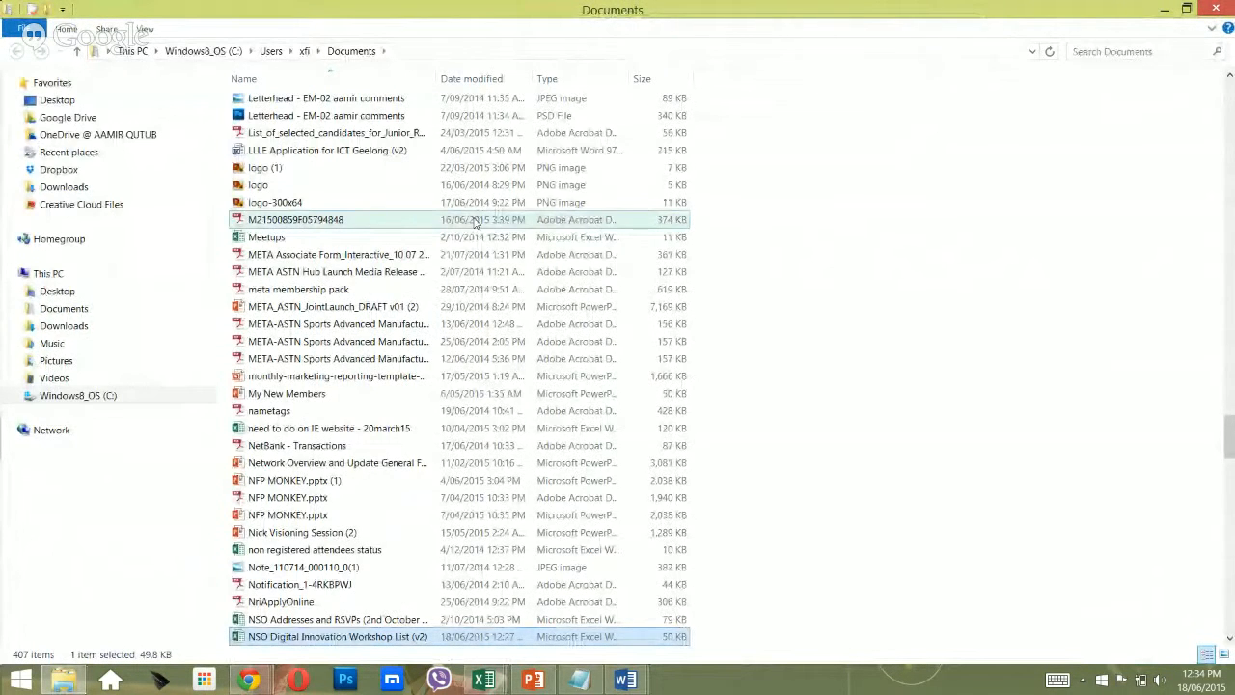
pyautogui.hotkey('alt', 'Tab')
pyautogui.hotkey('alt', 'Tab')
pyautogui.hotkey('alt', 'Tab')
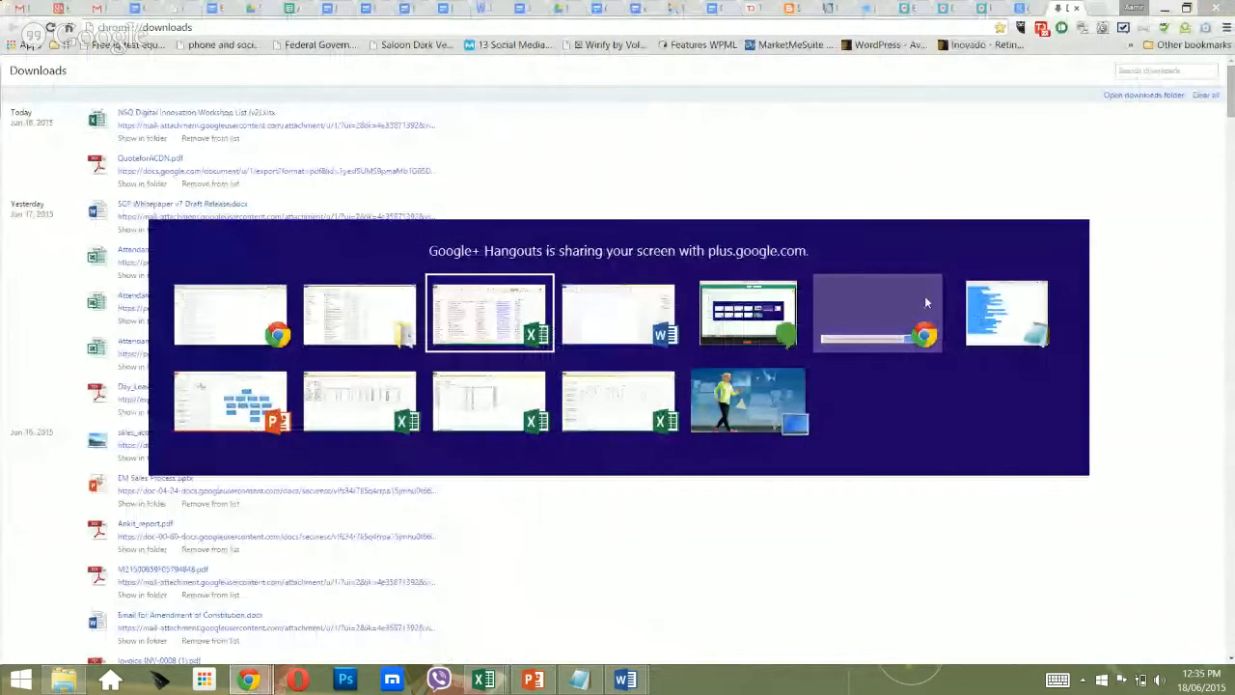
pyautogui.click(632, 335)
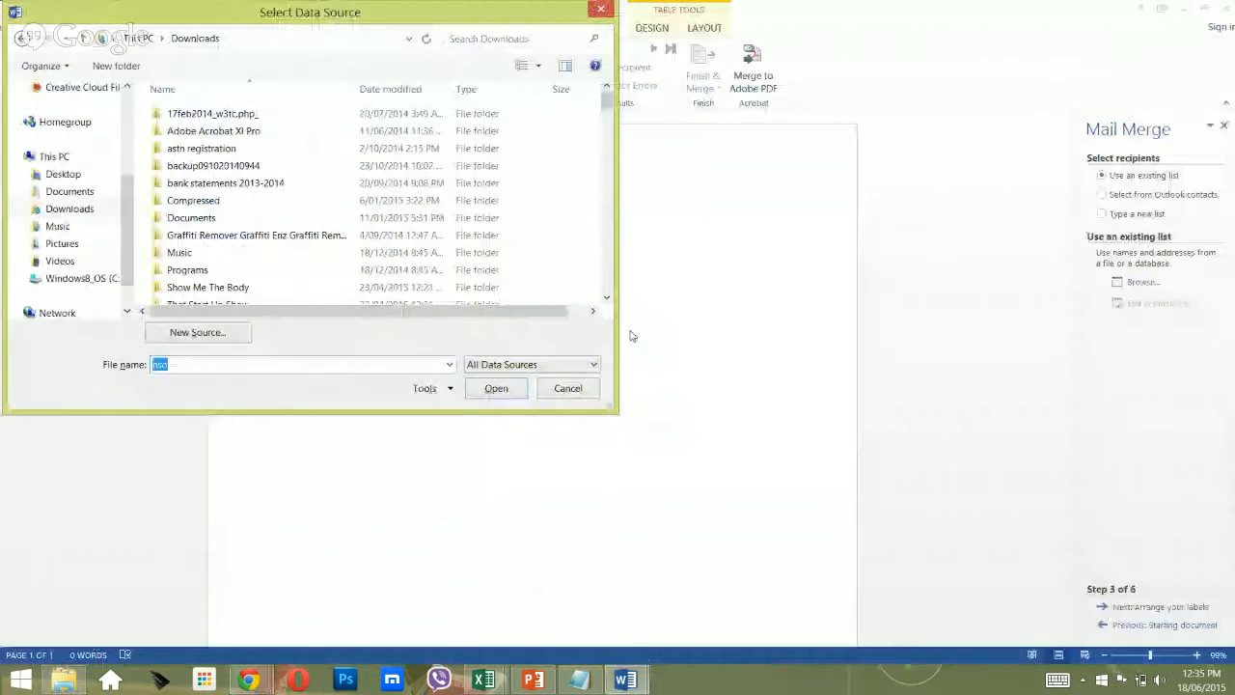
# In the Documents folder, set file type to All Files and search for 'nso d'.
pyautogui.click(72, 193)
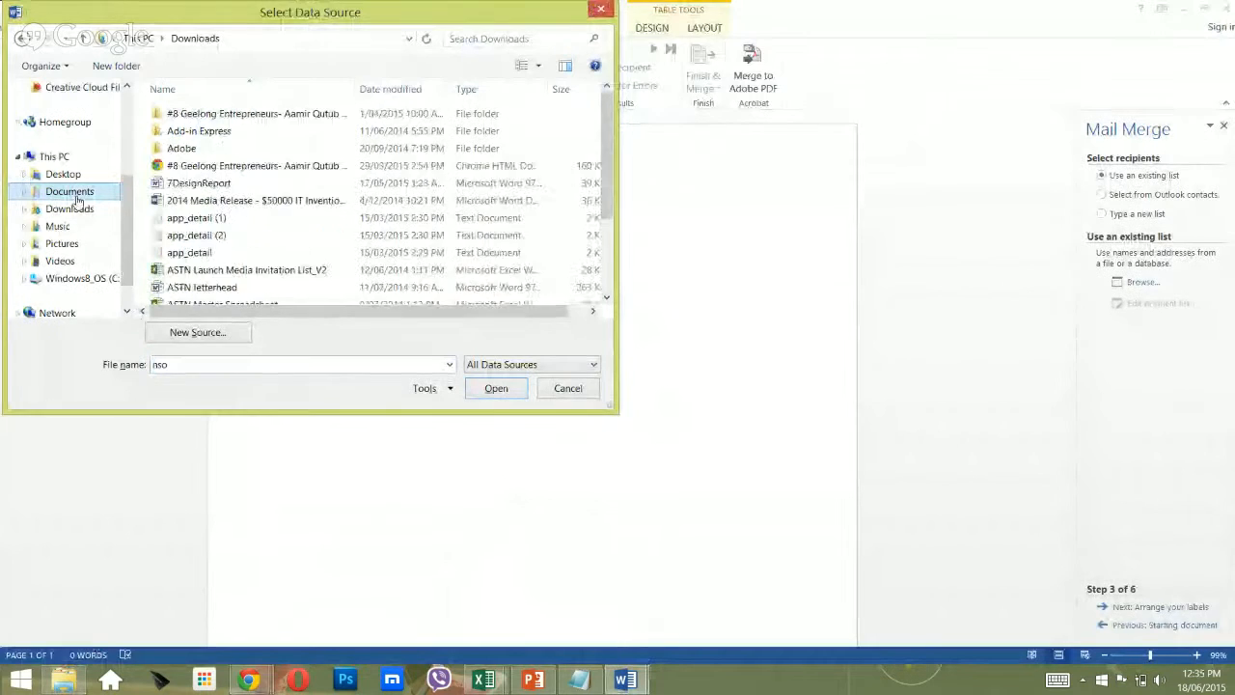
pyautogui.click(181, 366)
pyautogui.write('nso')
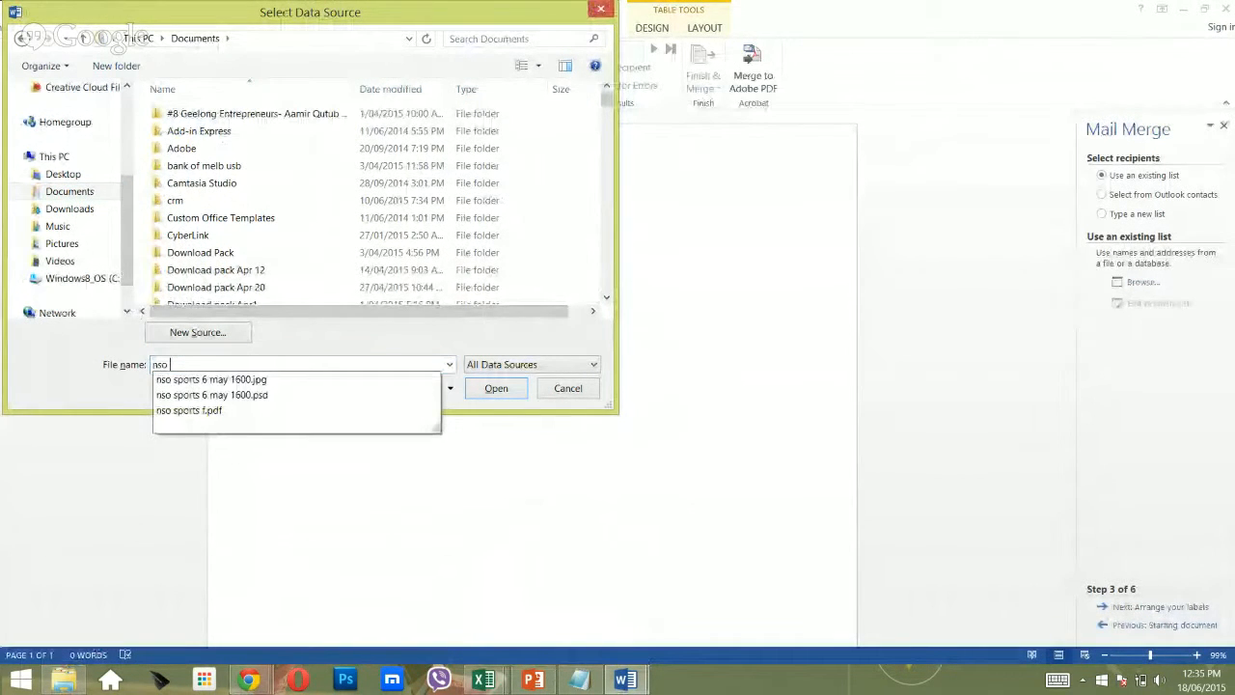
pyautogui.write(' d')
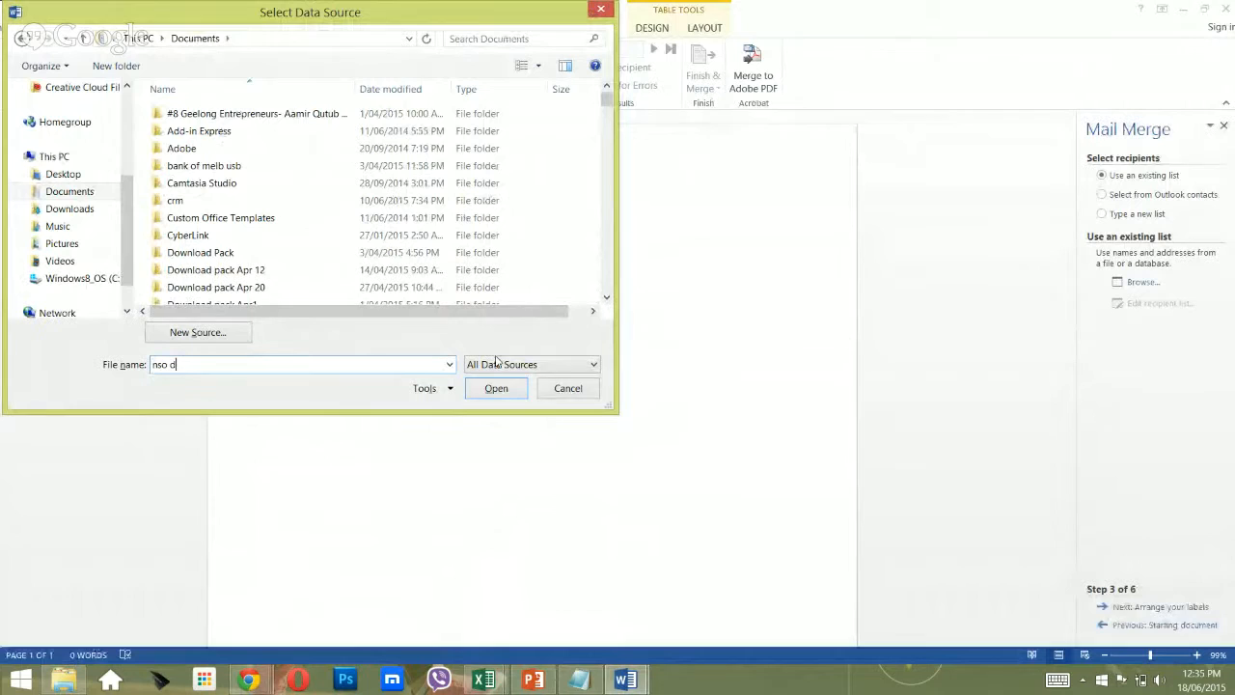
pyautogui.click(569, 366)
pyautogui.click(562, 374)
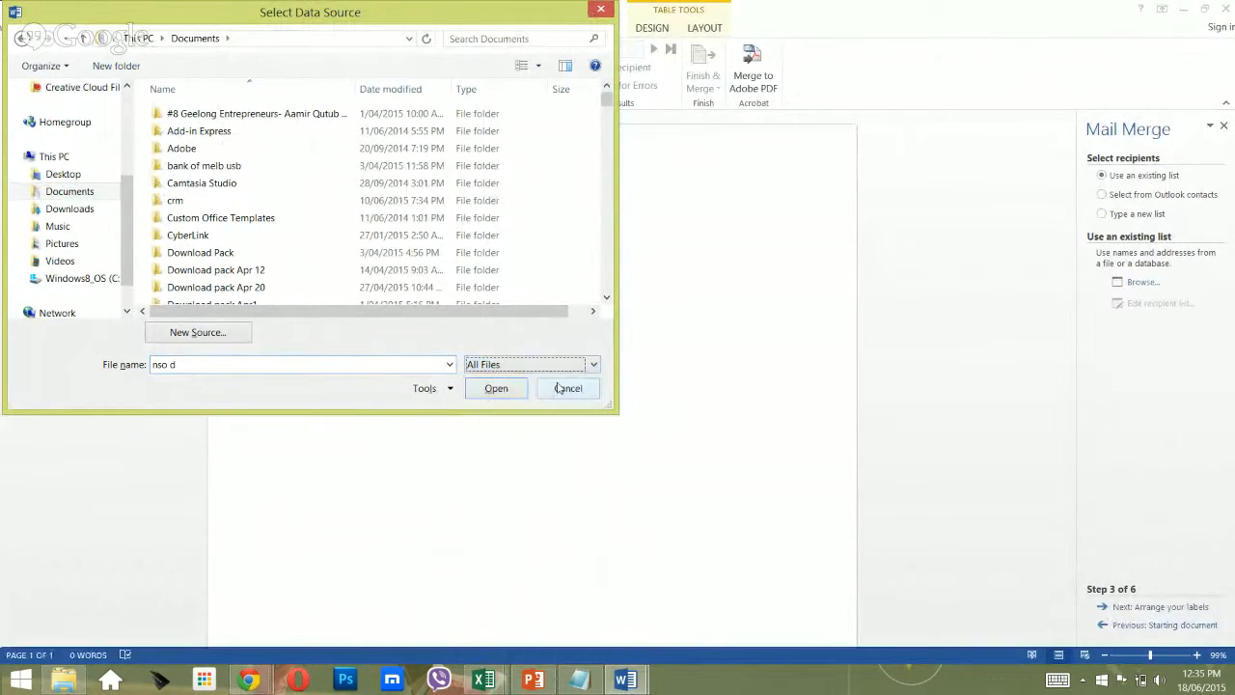
pyautogui.click(313, 367)
pyautogui.write('nsi')
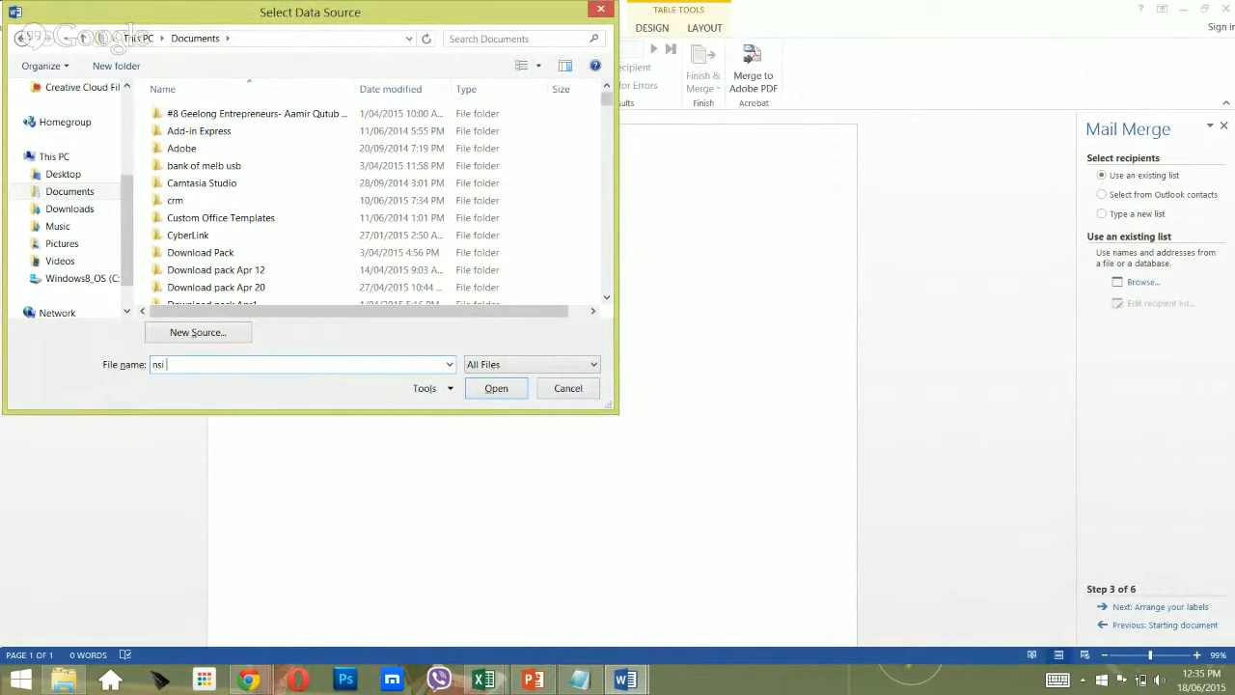
pyautogui.press('BackSpace')
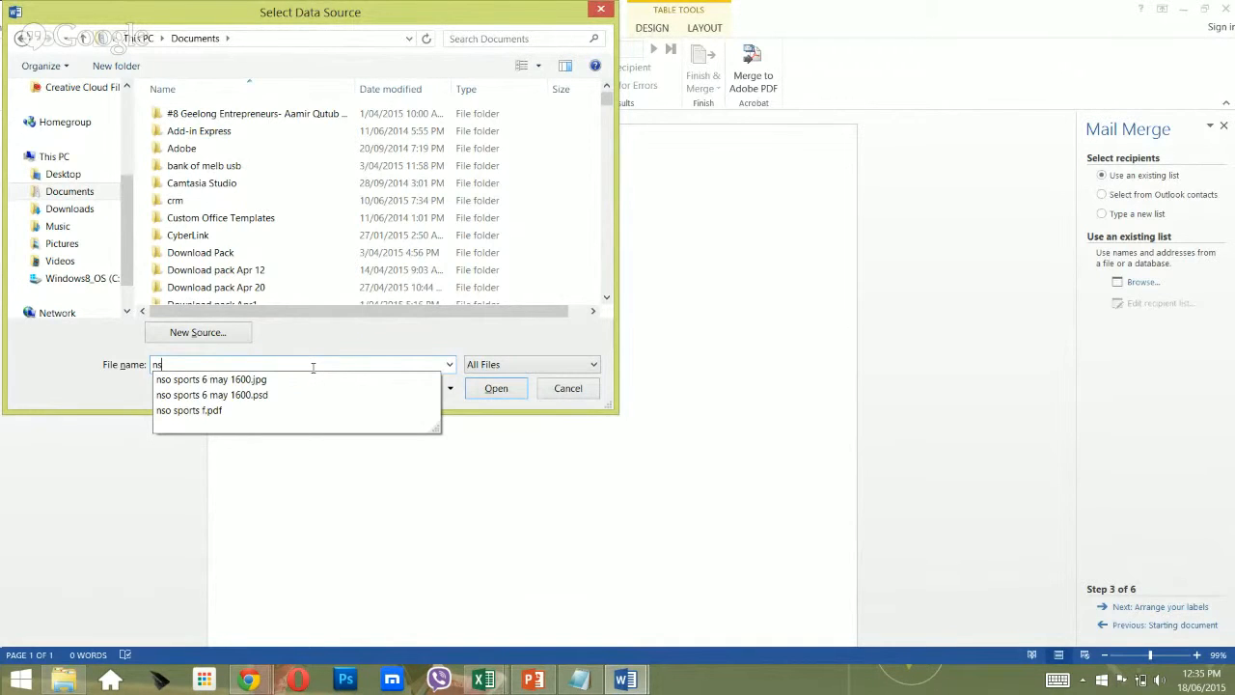
pyautogui.write('o d')
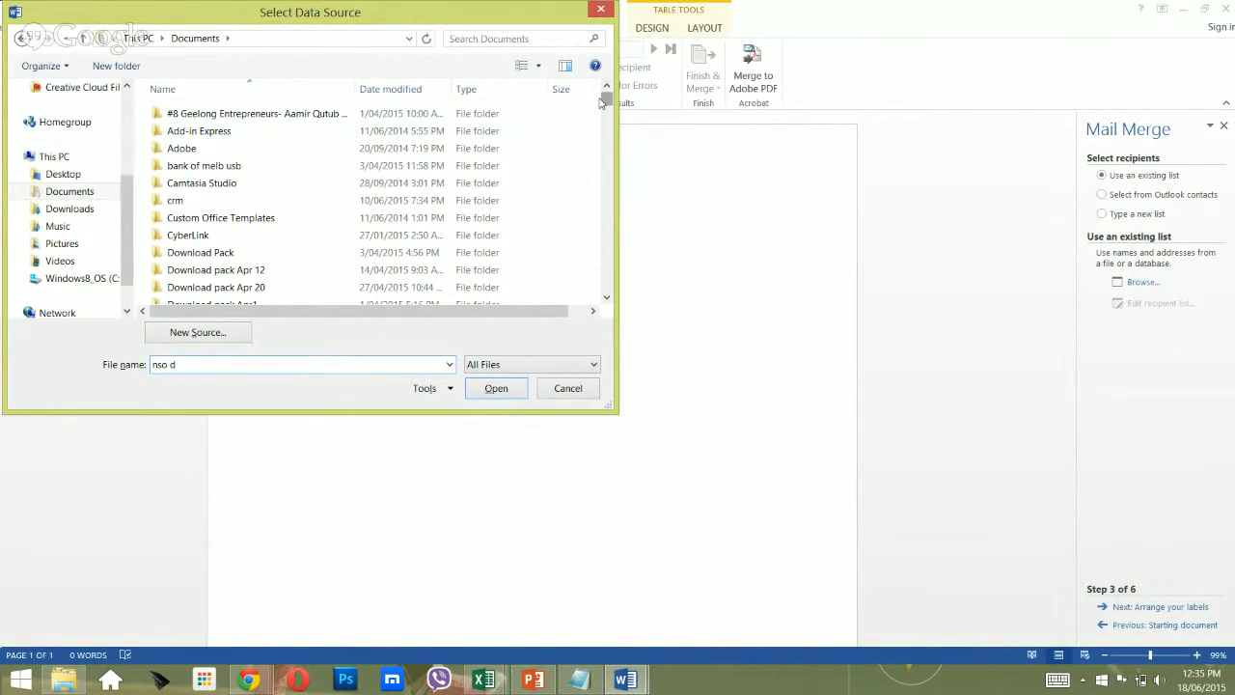
# Open NSO Digital Innovation Workshop List (v2) and enlarge Select Table to show all sheets.
pyautogui.moveTo(606, 99); pyautogui.dragTo(603, 289)
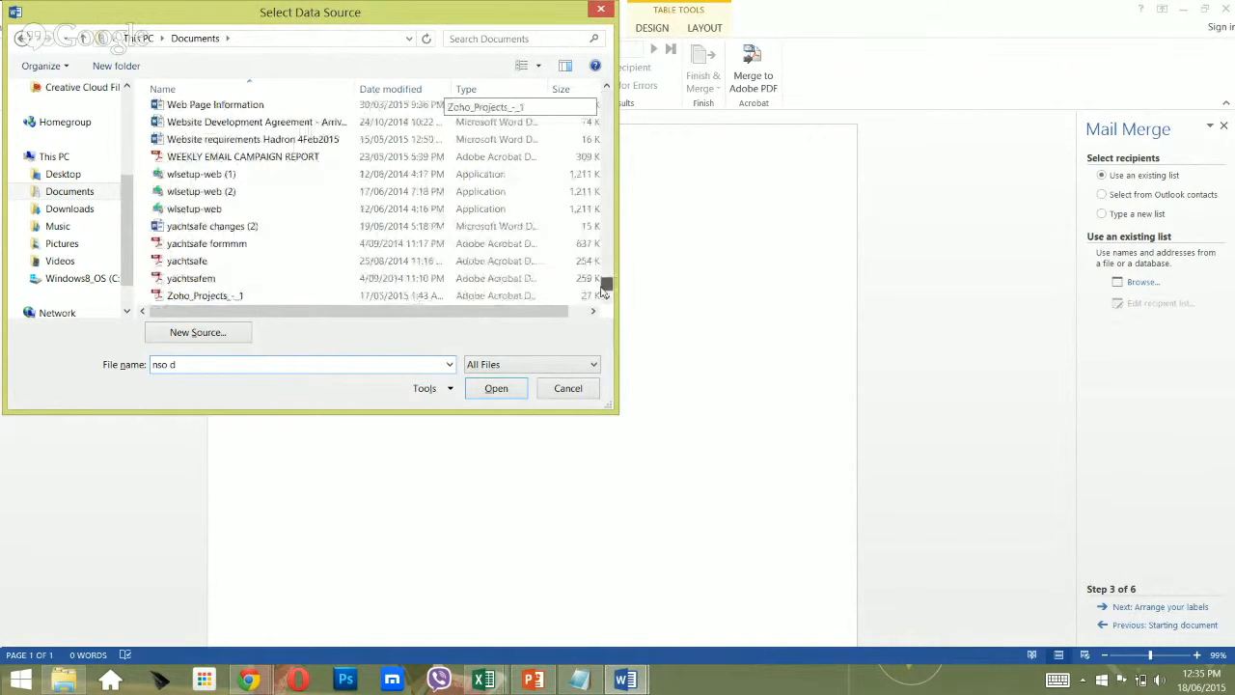
pyautogui.click(327, 209)
pyautogui.press('n')
pyautogui.press('n')
pyautogui.press('n')
pyautogui.press('n')
pyautogui.press('n')
pyautogui.press('n')
pyautogui.press('n')
pyautogui.press('n')
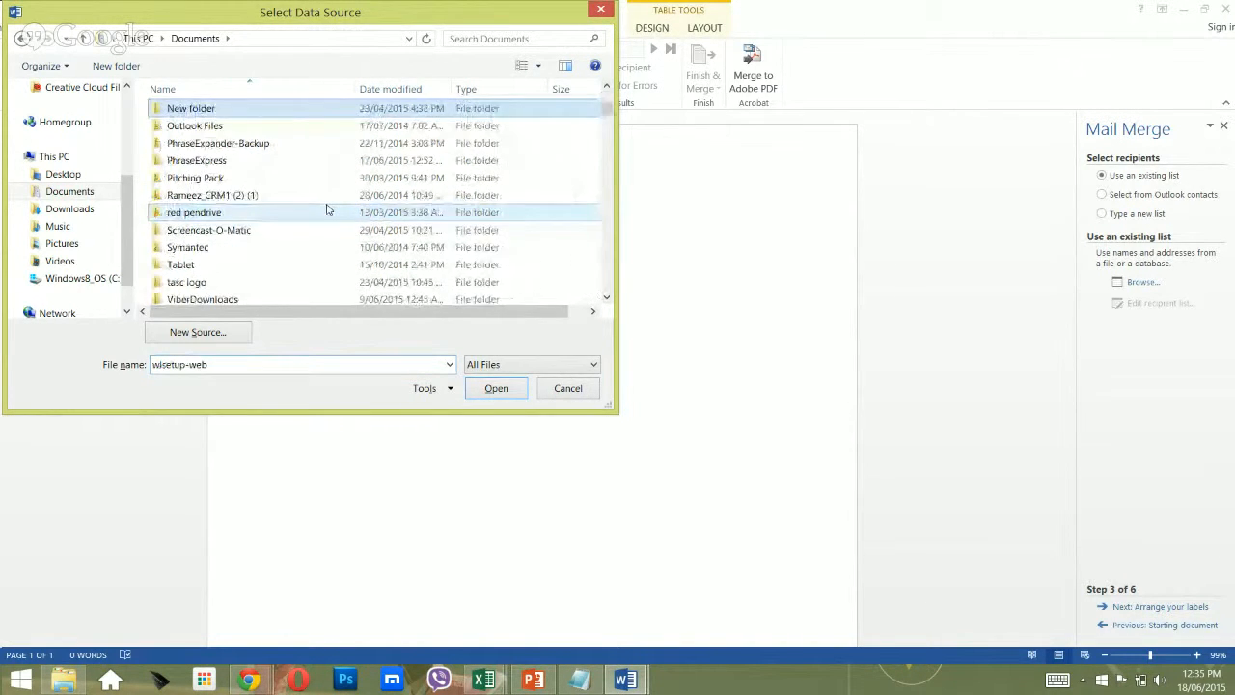
pyautogui.press('n')
pyautogui.press('n')
pyautogui.press('n')
pyautogui.press('n')
pyautogui.press('n')
pyautogui.press('n')
pyautogui.press('n')
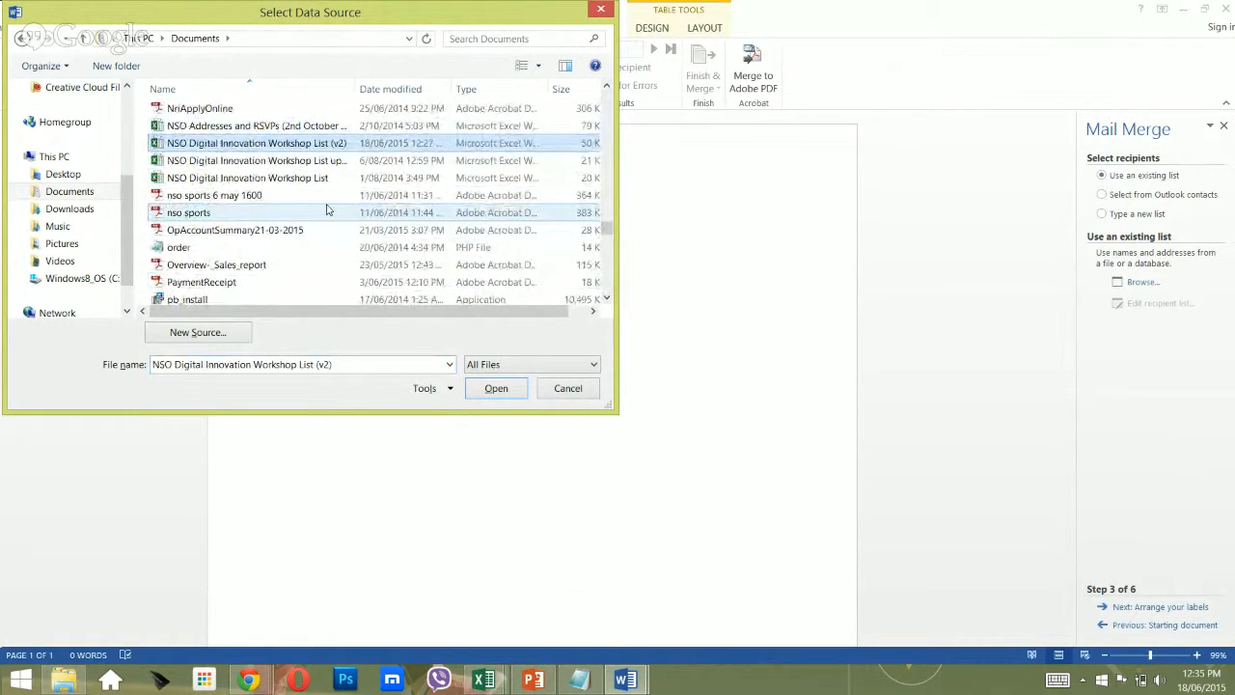
pyautogui.doubleClick(316, 145)
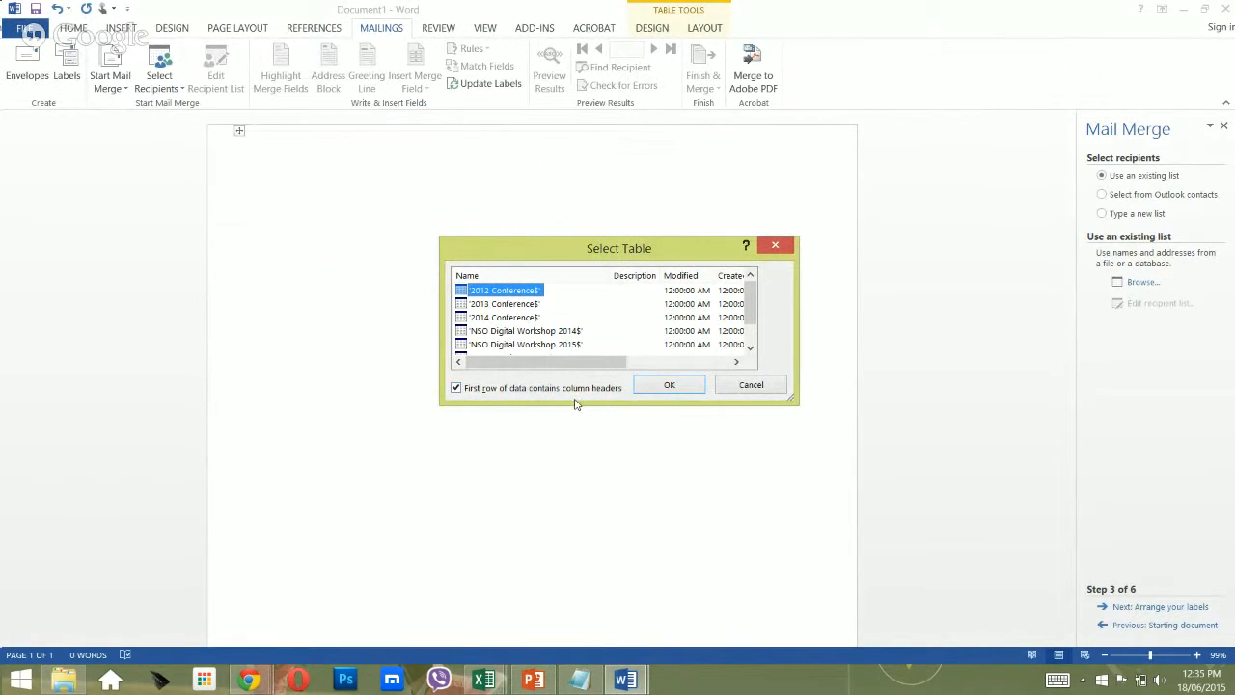
pyautogui.moveTo(574, 404); pyautogui.dragTo(578, 518)
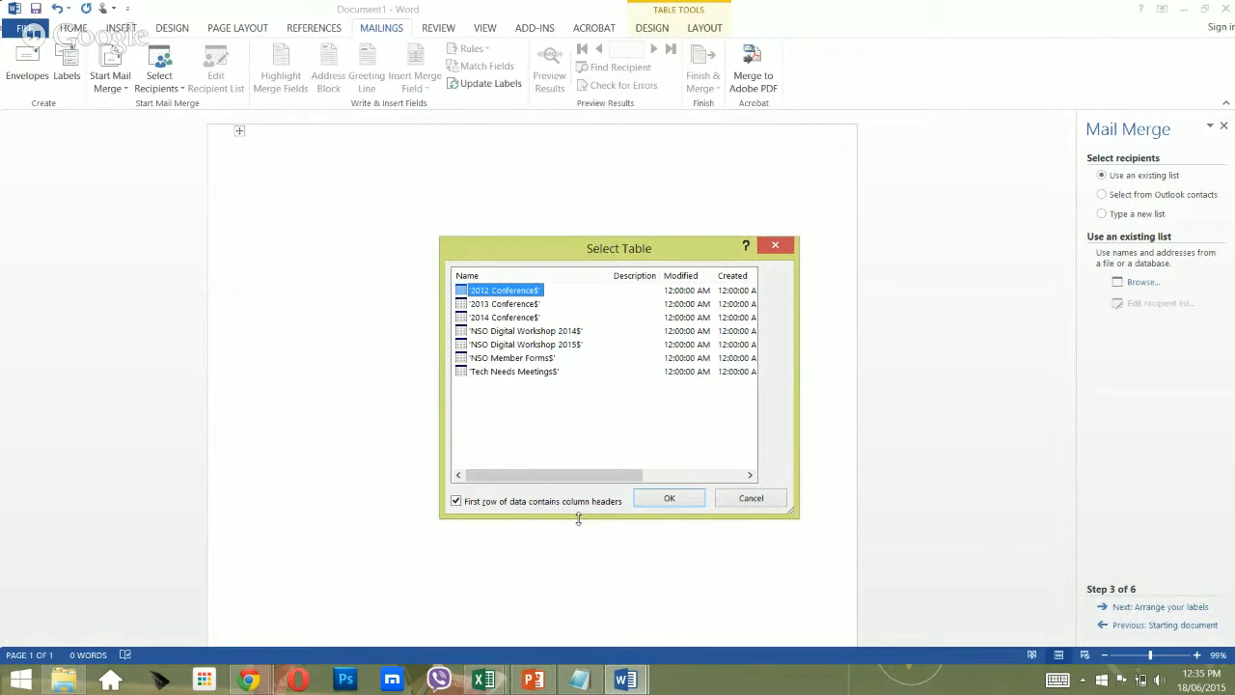
# Bring the NSO Digital Innovation Workshop List (v2) workbook forward from the Excel taskbar preview.
pyautogui.hotkey('alt', 'Tab')
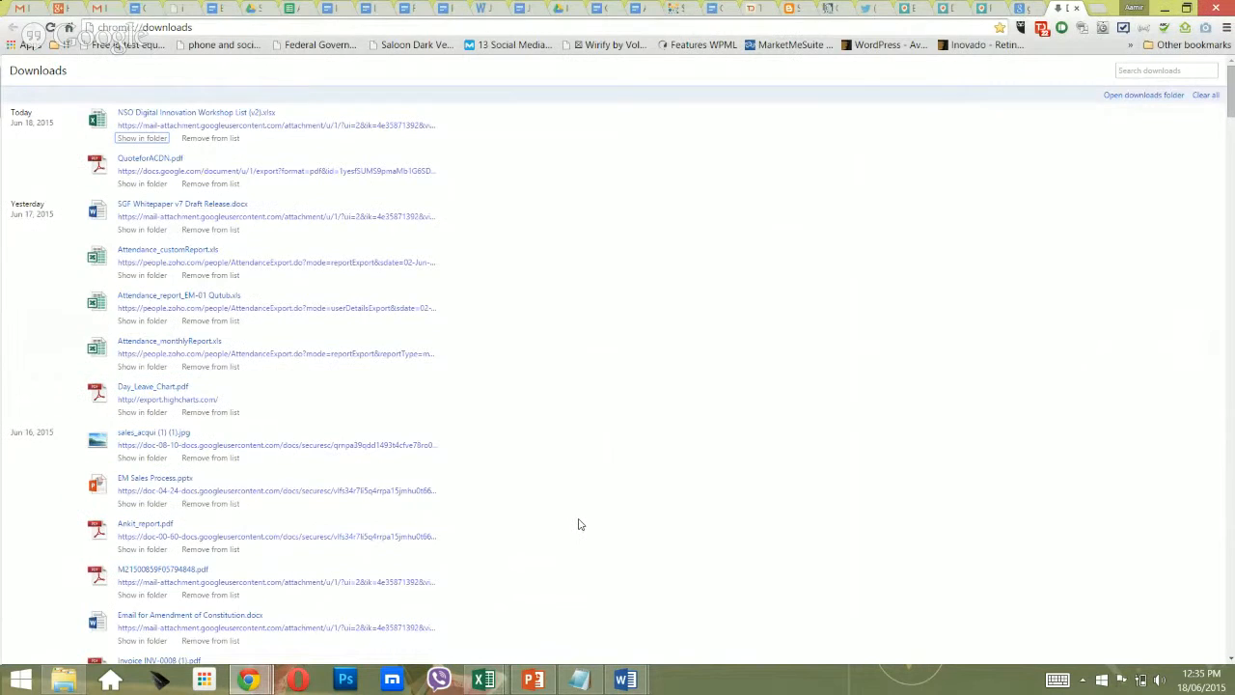
pyautogui.moveTo(485, 679)
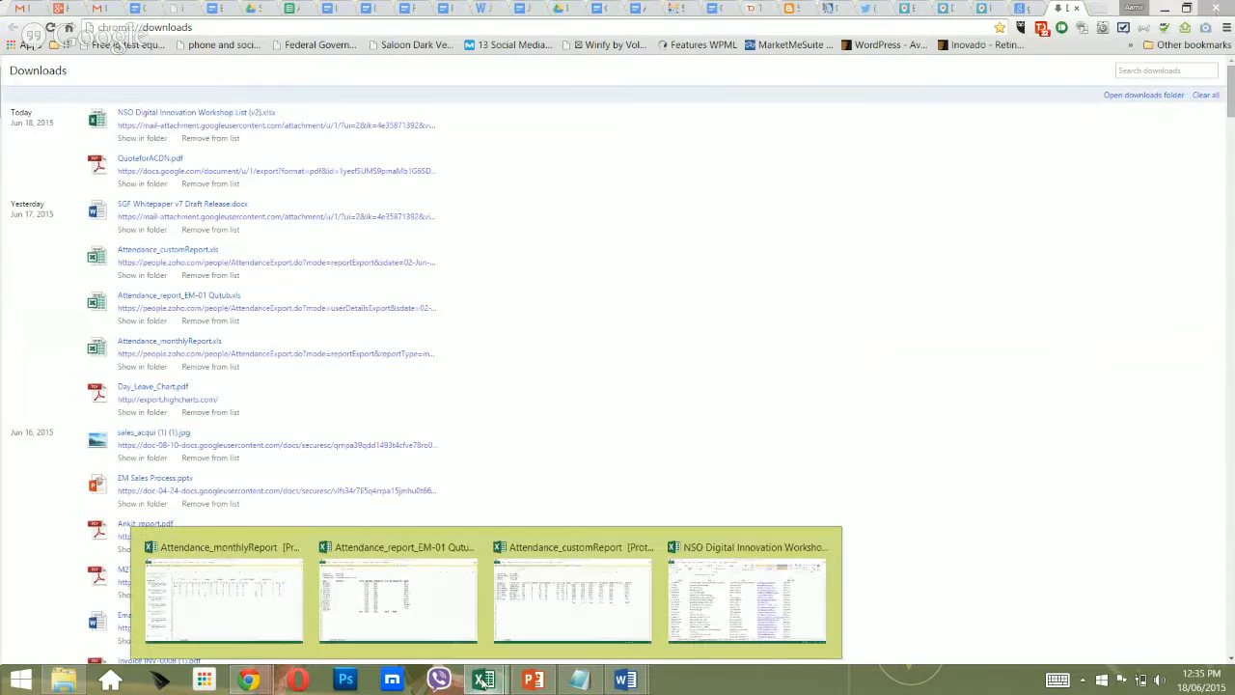
pyautogui.click(737, 573)
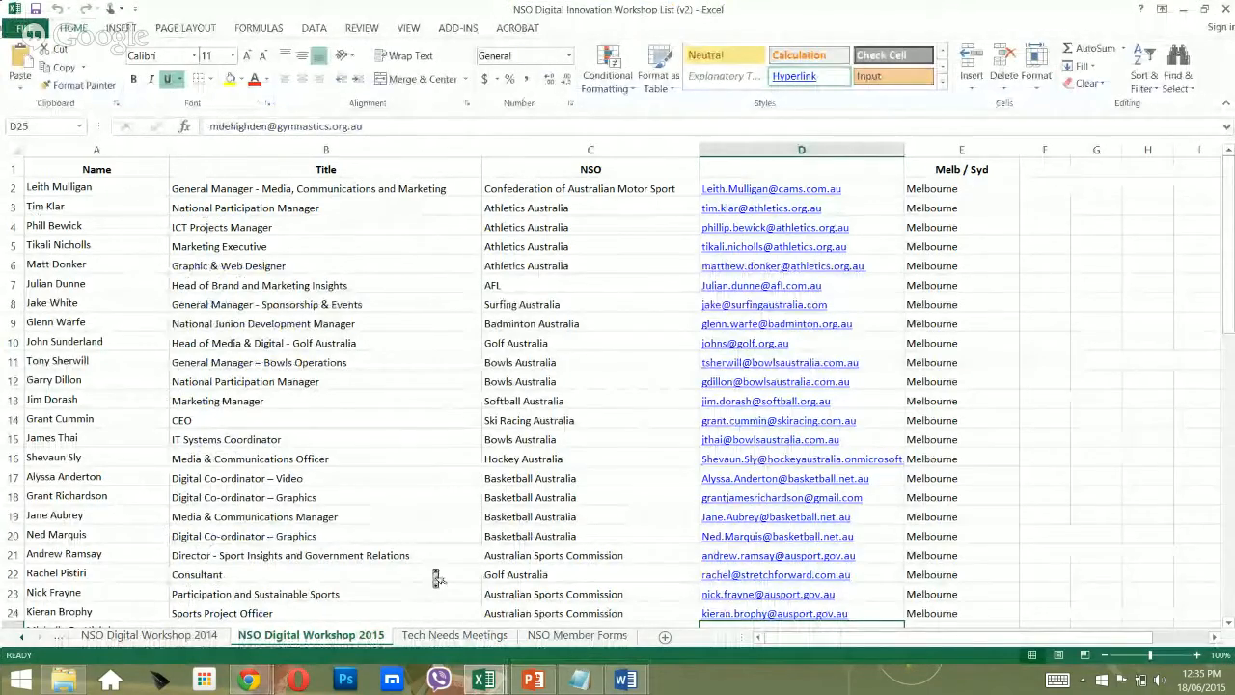
# Scroll through the NSO Digital Workshop 2015 sheet and inspect the AFL entry in row 30.
pyautogui.scroll(-7, 433, 569)
pyautogui.scroll(7, 433, 569)
pyautogui.scroll(-20, 433, 570)
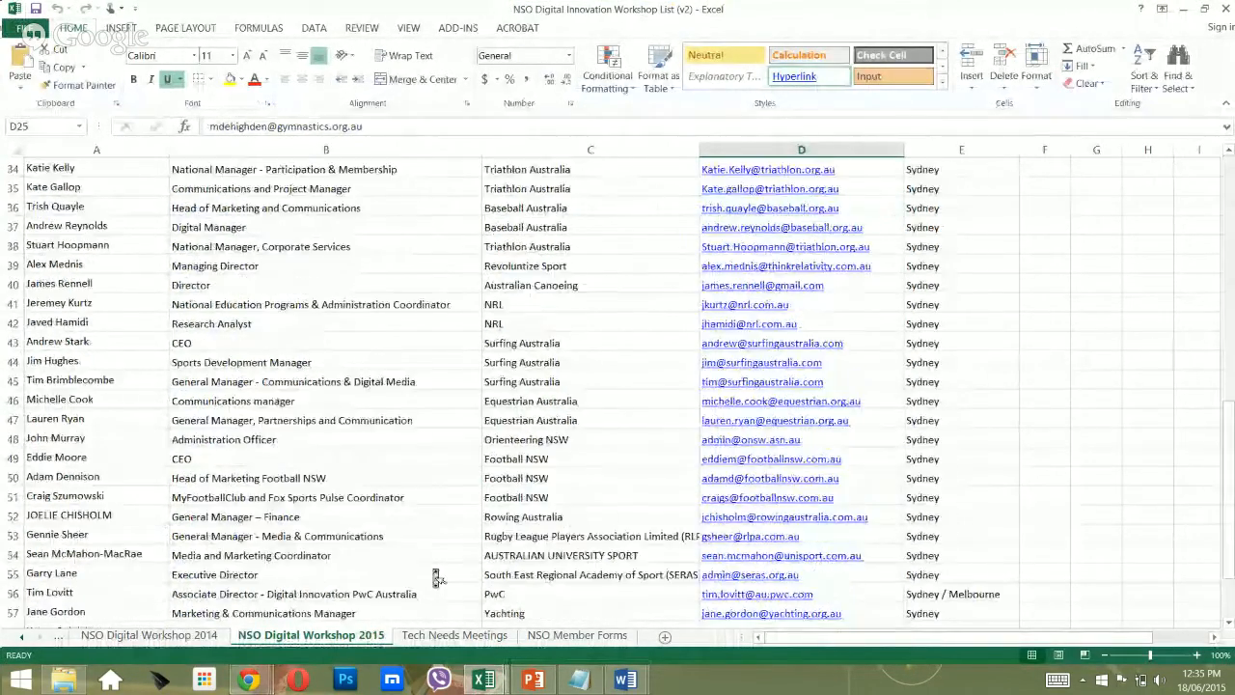
pyautogui.scroll(20, 435, 573)
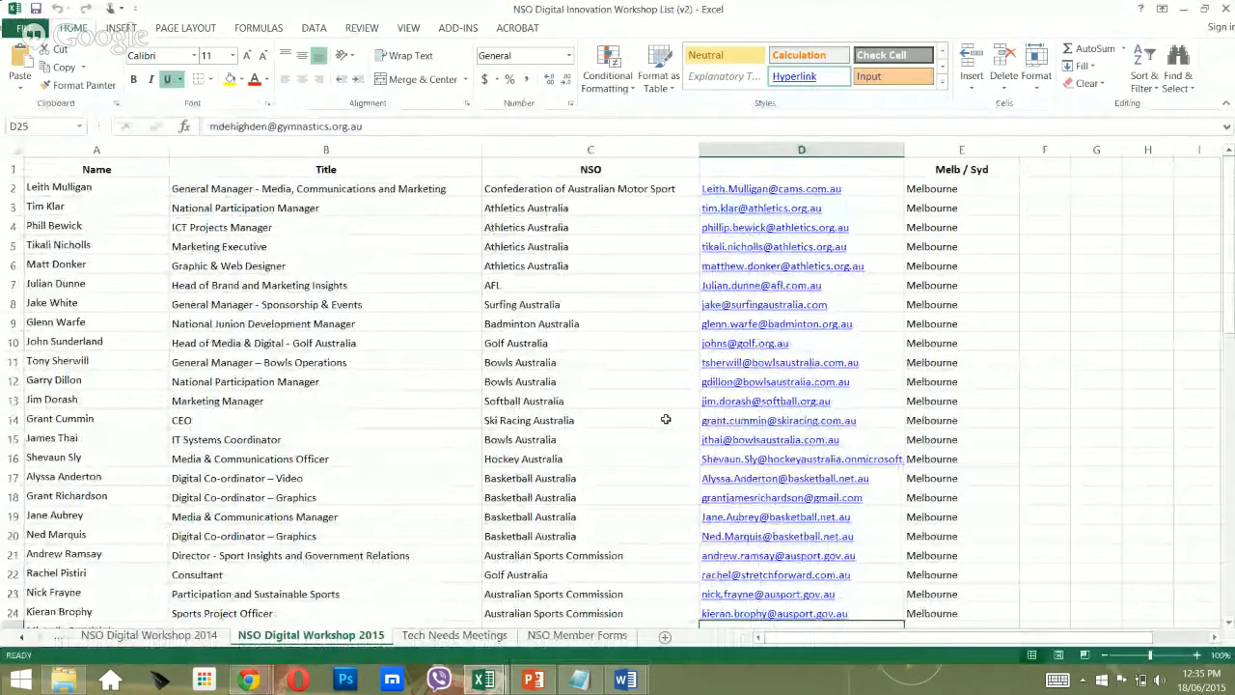
pyautogui.scroll(-7, 667, 418)
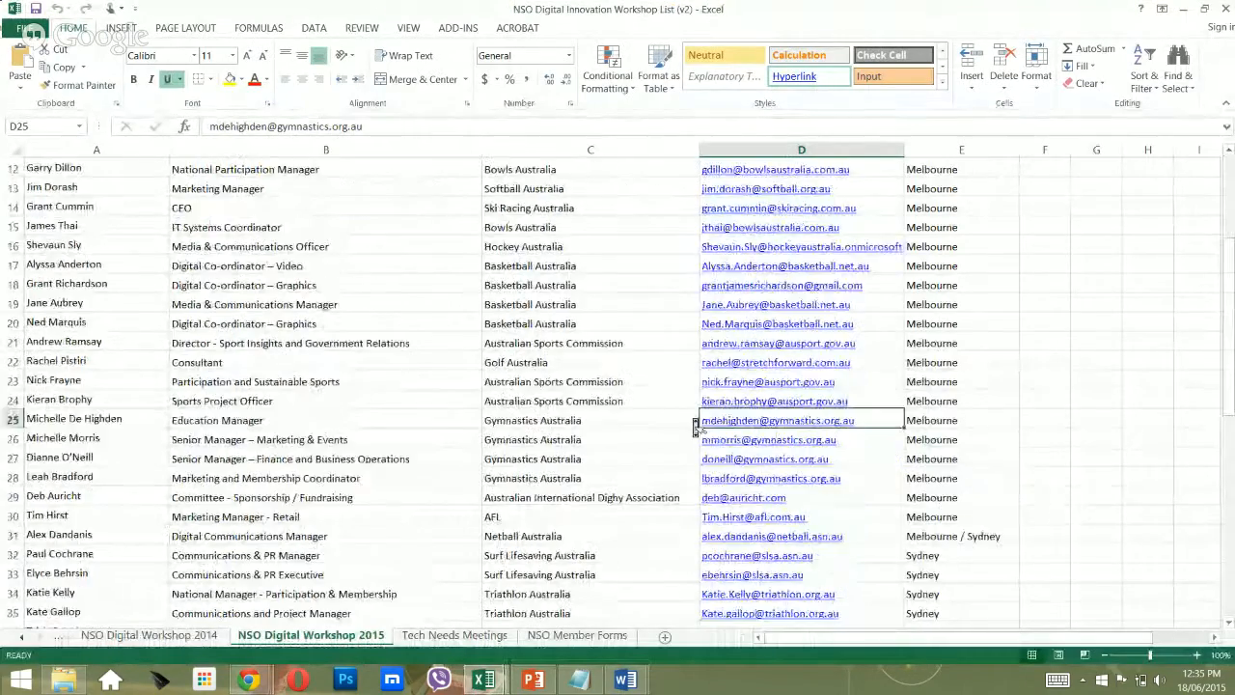
pyautogui.scroll(-7, 693, 425)
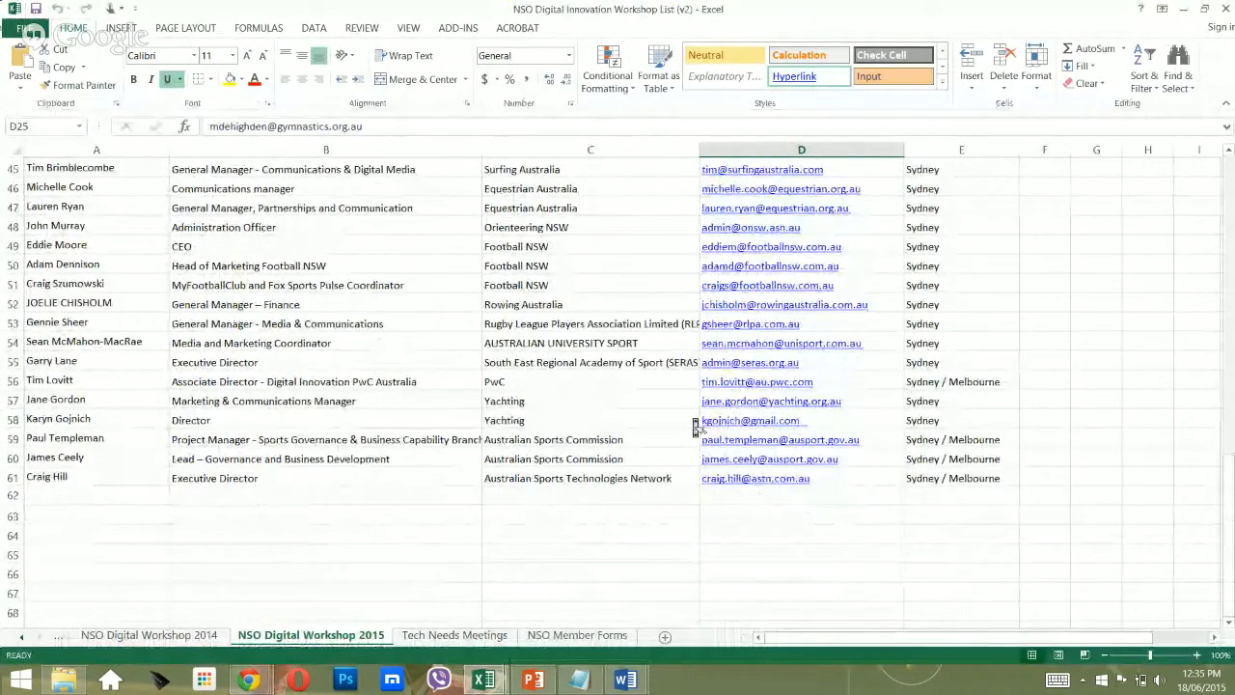
pyautogui.scroll(7, 692, 424)
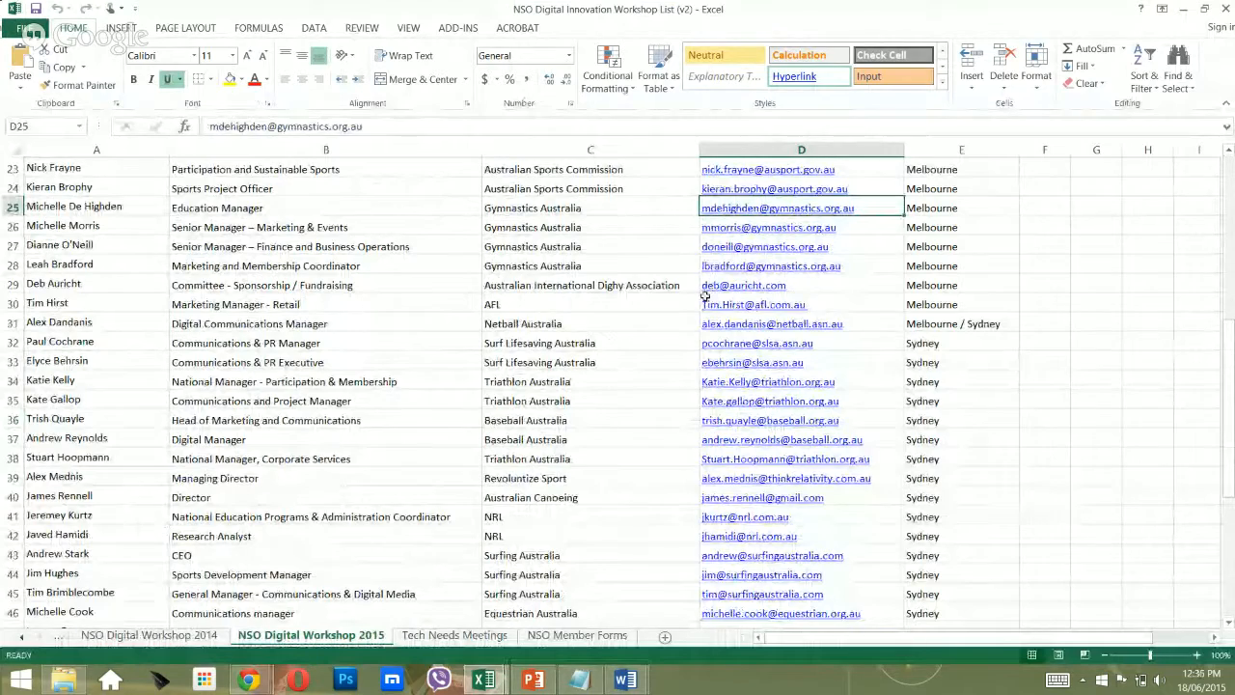
pyautogui.click(628, 312)
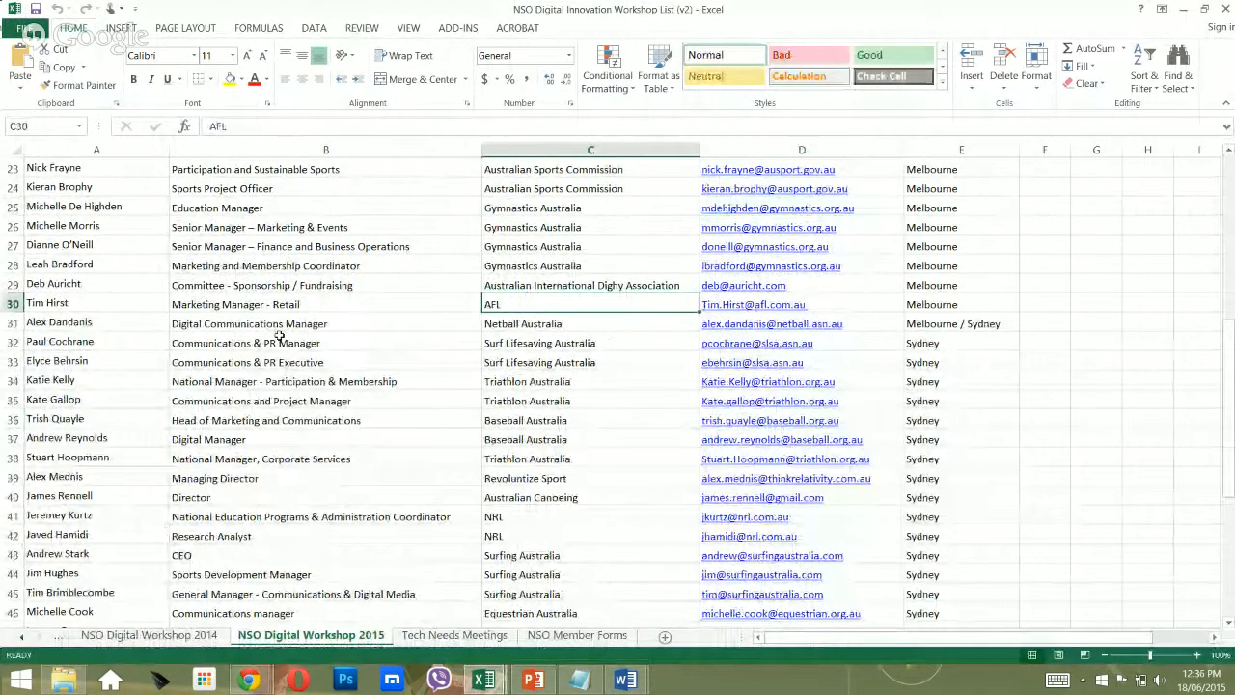
# Select row 31's name, title and NSO cells (A31:C31), then switch back to Word.
pyautogui.press('Left')
pyautogui.press('Left')
pyautogui.press('Down')
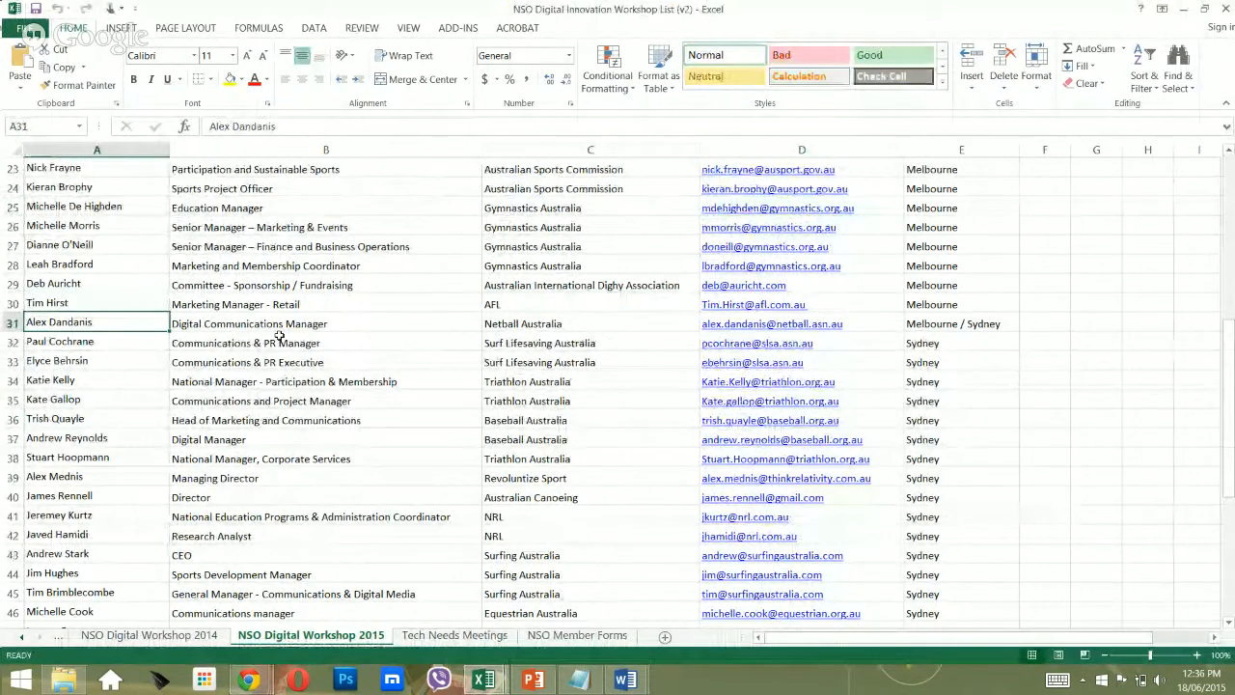
pyautogui.hotkey('shift', 'Right')
pyautogui.hotkey('shift', 'Right')
pyautogui.hotkey('shift', 'Right')
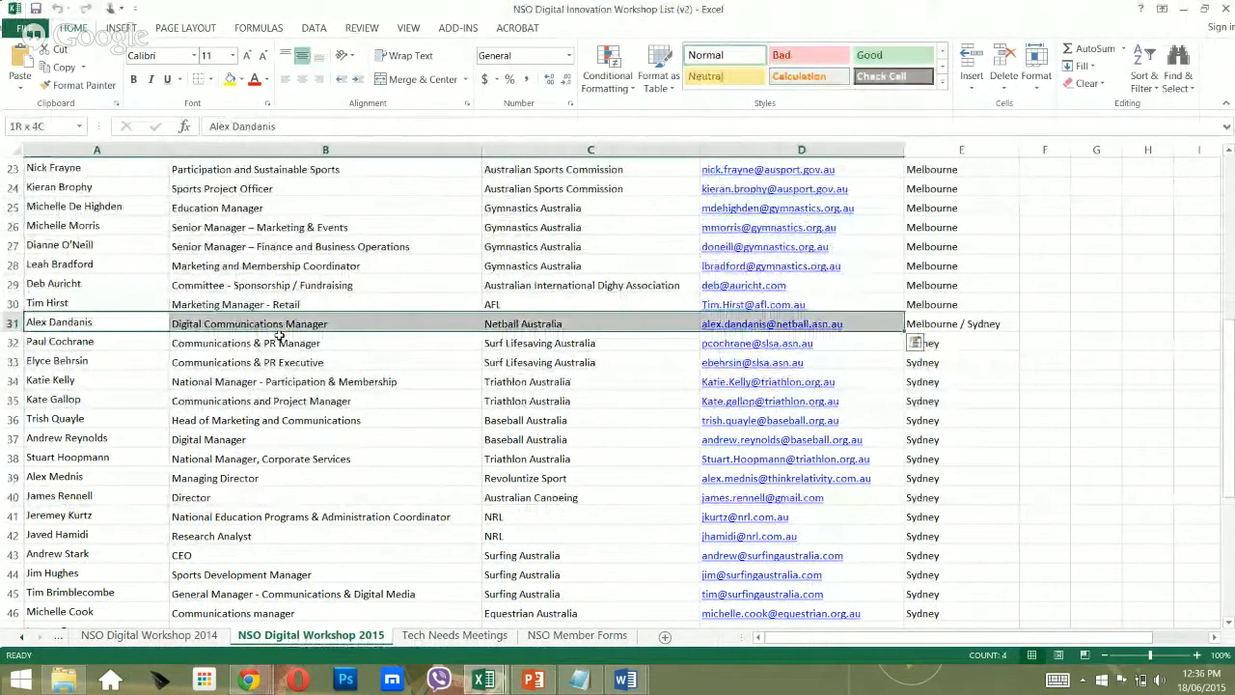
pyautogui.hotkey('shift', 'Left')
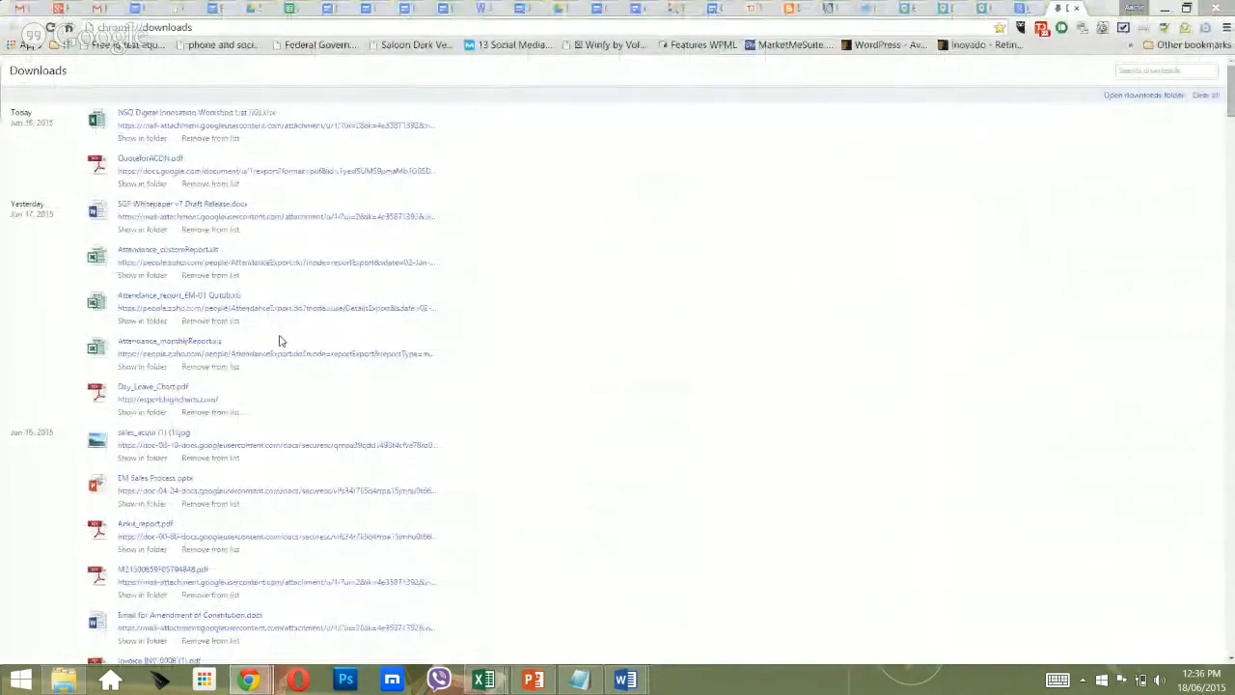
pyautogui.hotkey('alt', 'Tab')
pyautogui.hotkey('alt', 'Tab')
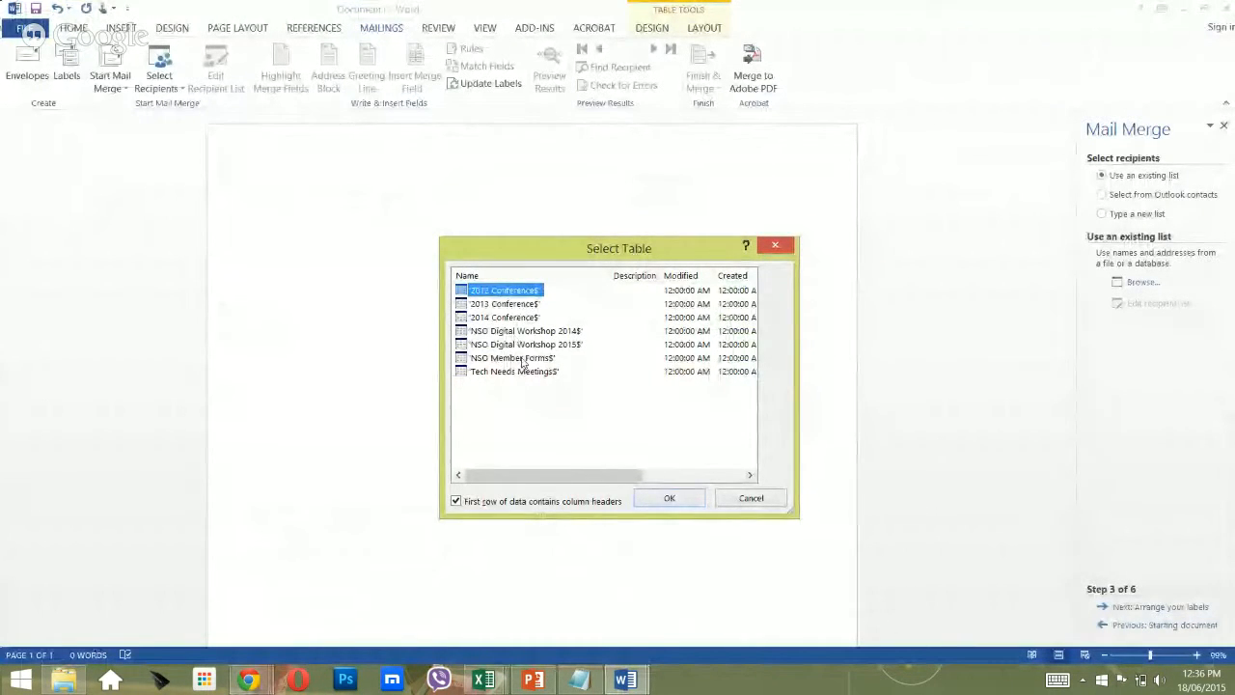
# Use the 'NSO Digital Workshop 2015$' sheet as the recipient list and open its Filter options.
pyautogui.click(525, 344)
pyautogui.click(681, 503)
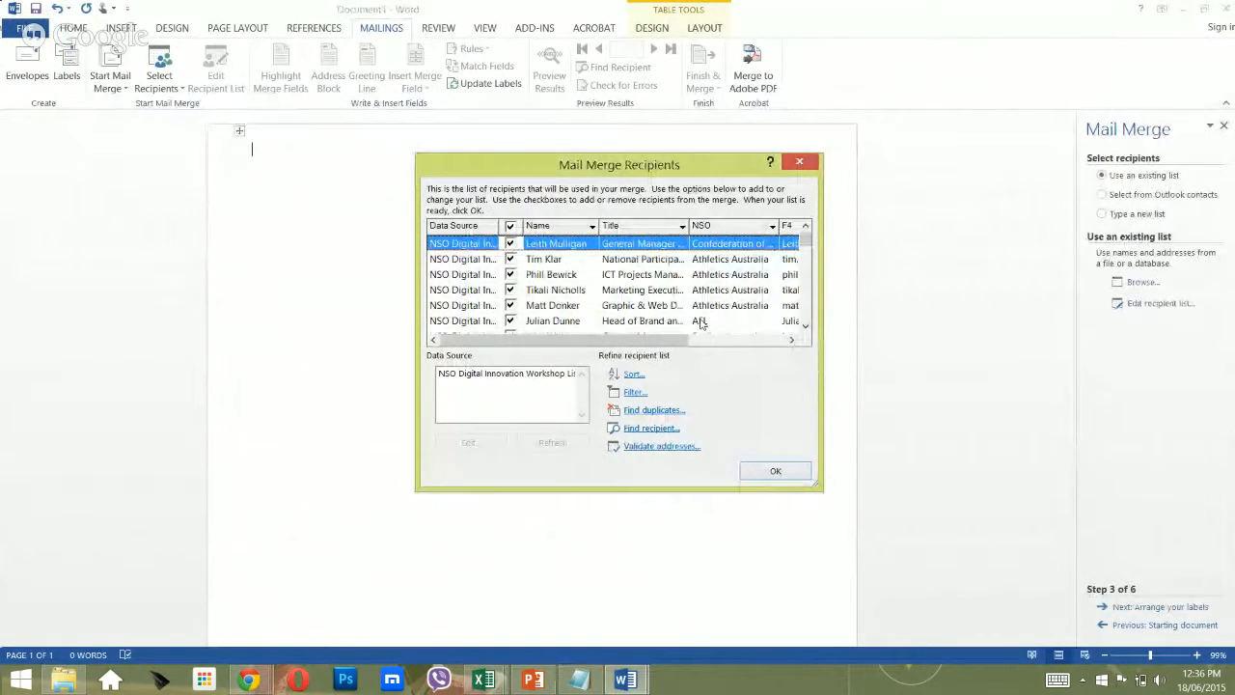
pyautogui.scroll(-5, 702, 328)
pyautogui.scroll(-6, 702, 328)
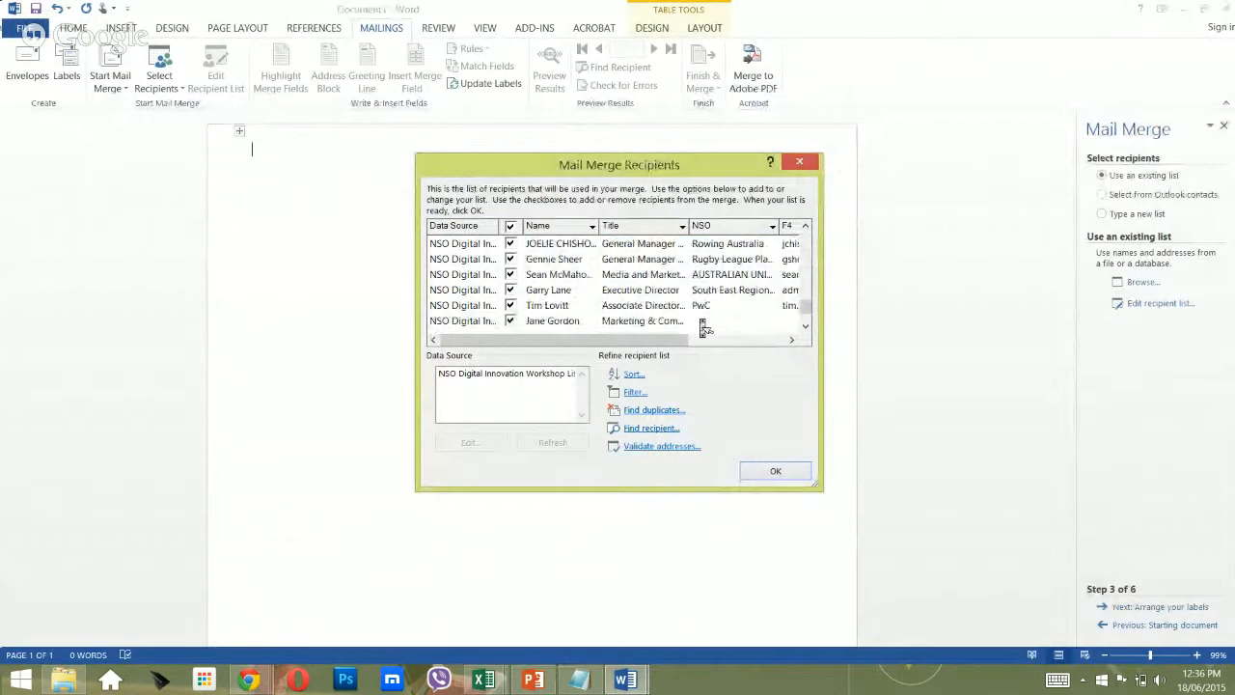
pyautogui.scroll(11, 702, 328)
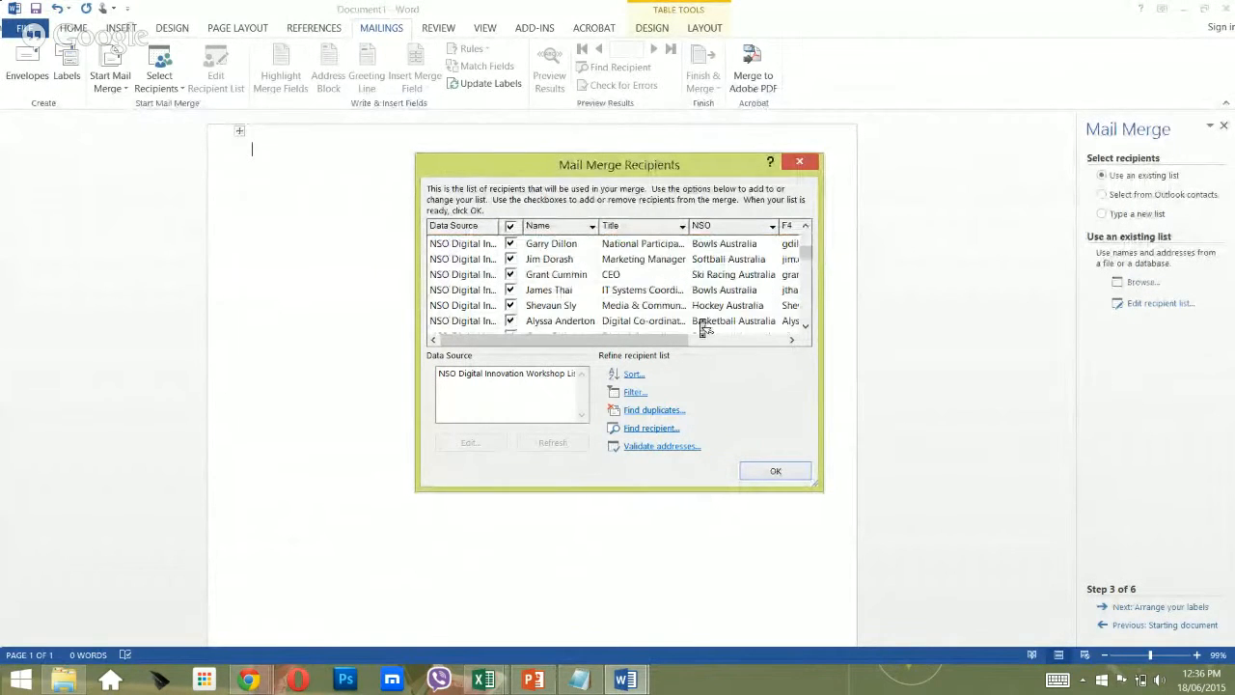
pyautogui.click(634, 392)
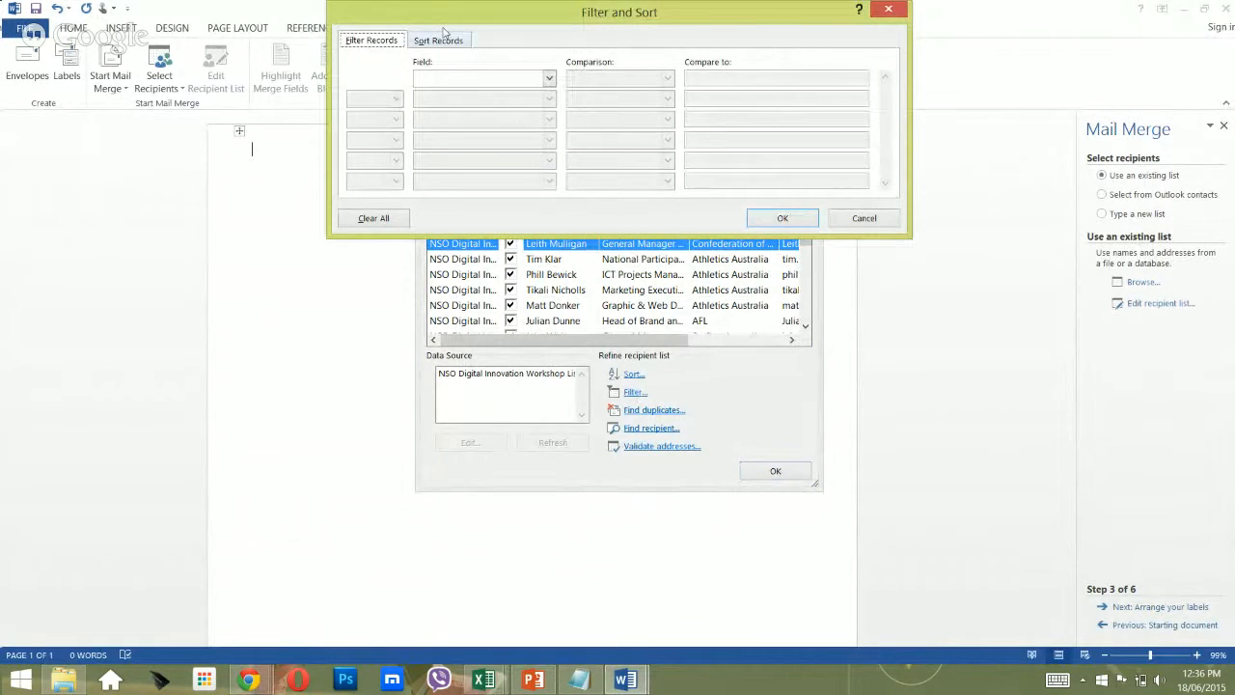
# Add the filter rule Melb / Syd Equal to Melbourne and apply it.
pyautogui.click(550, 77)
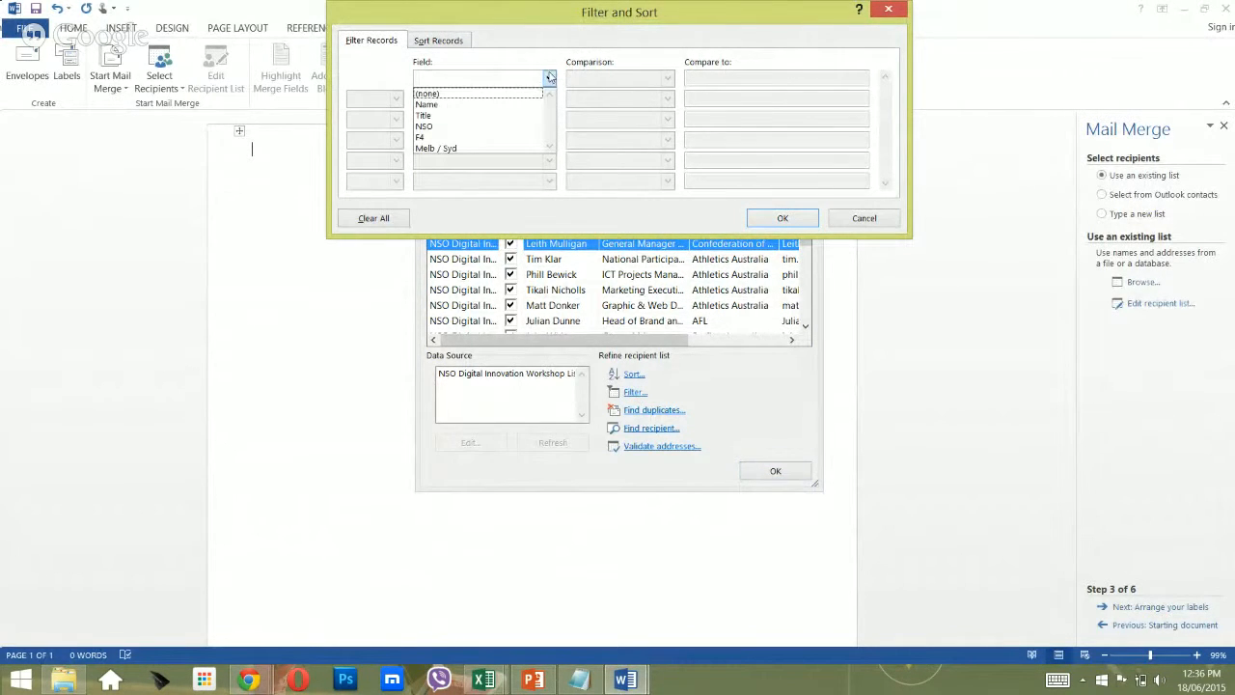
pyautogui.click(524, 150)
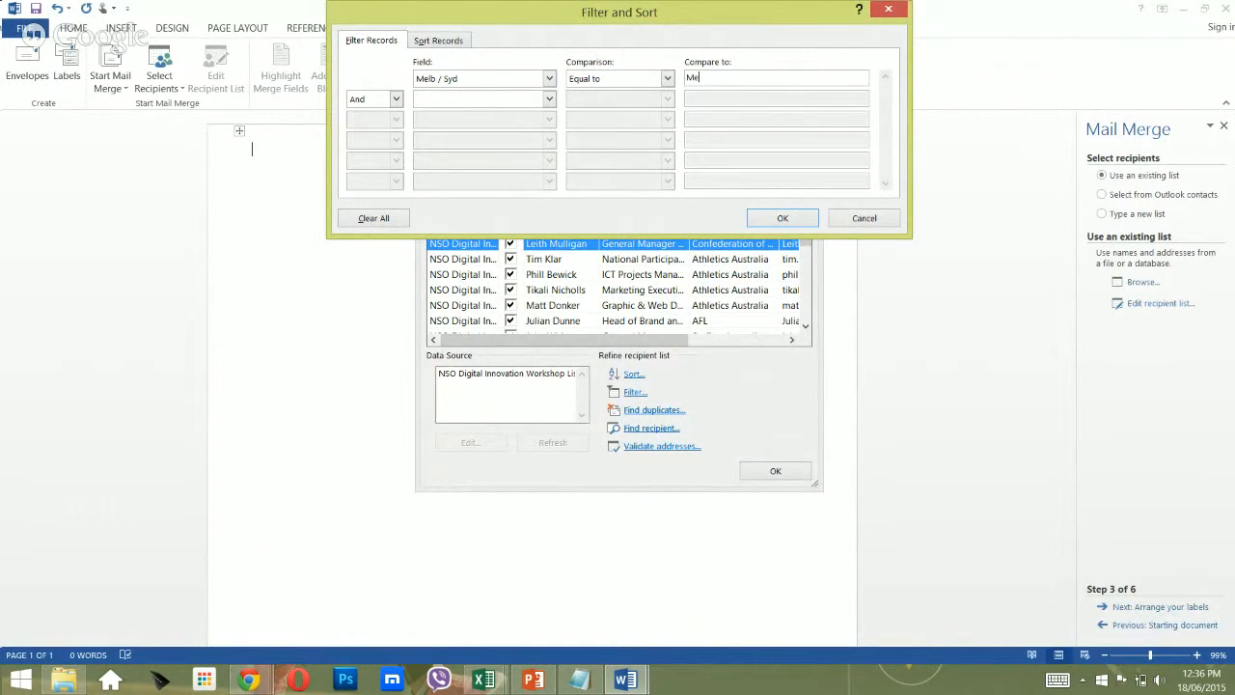
pyautogui.click(667, 79)
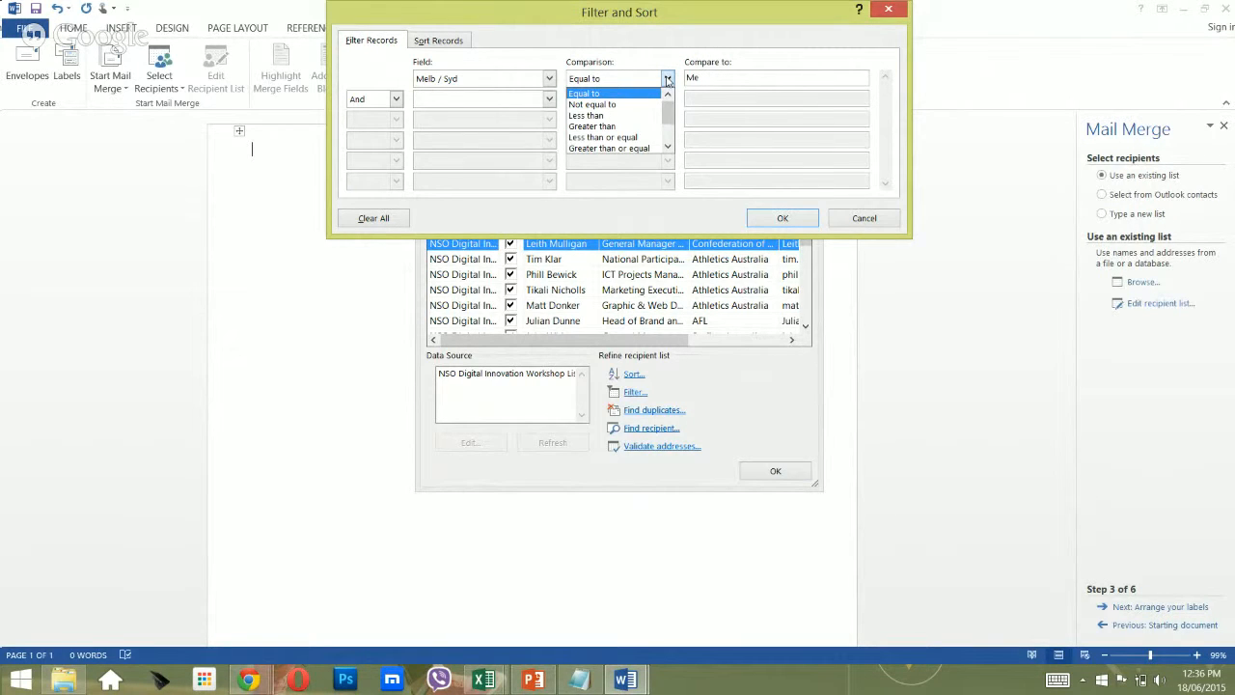
pyautogui.click(667, 79)
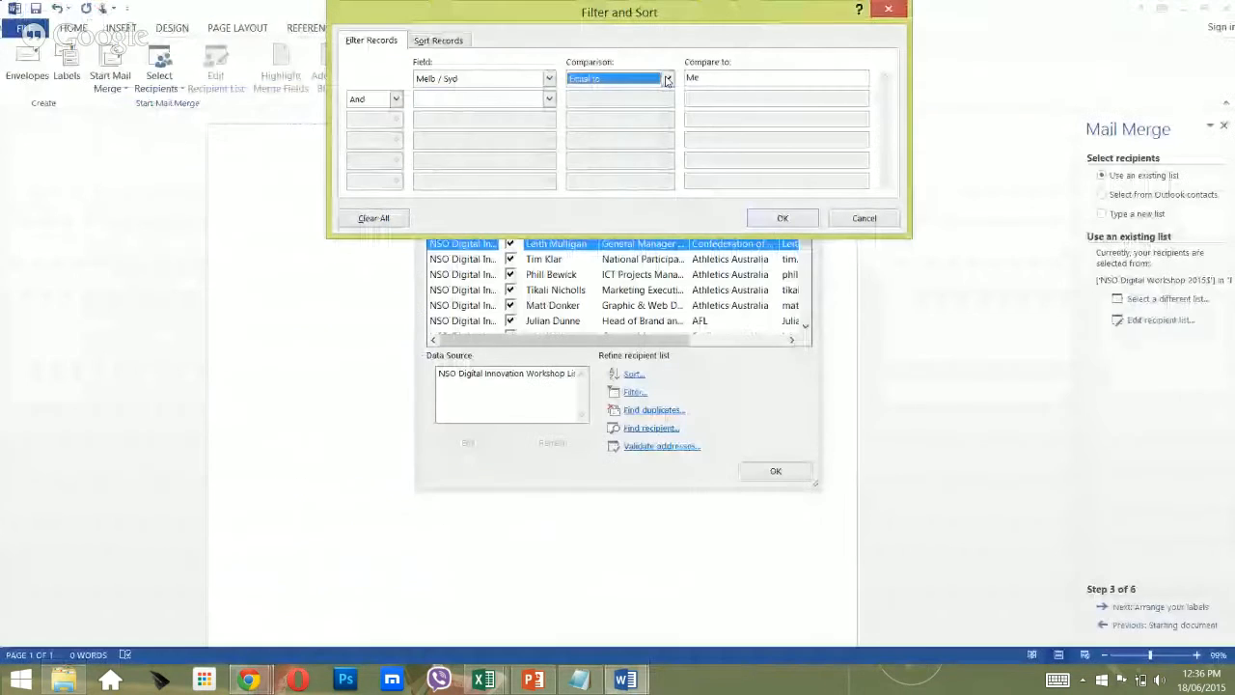
pyautogui.click(696, 79)
pyautogui.write('l')
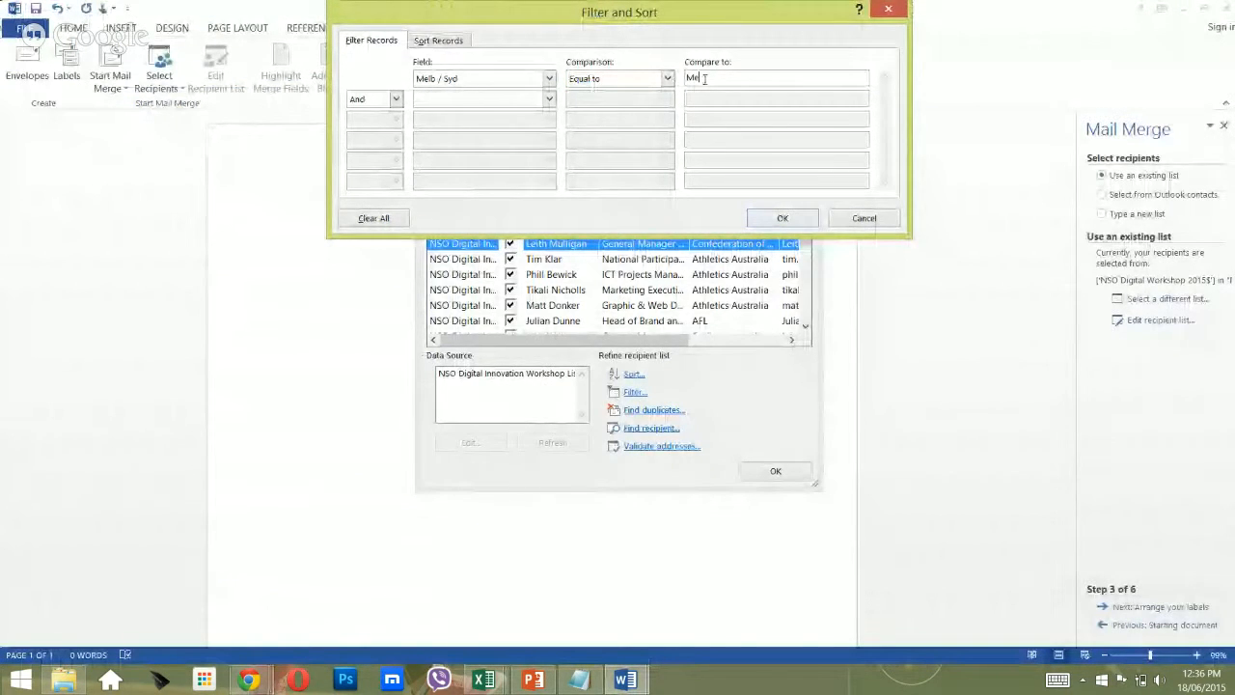
pyautogui.write('bourne')
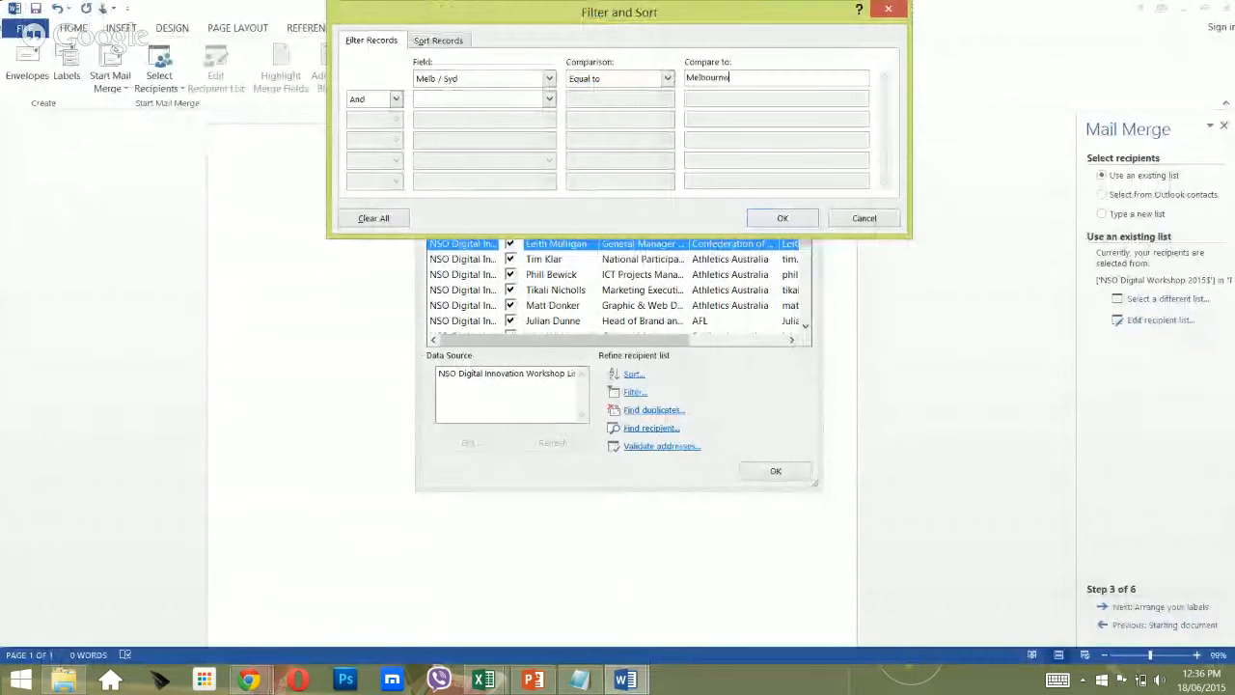
pyautogui.click(784, 217)
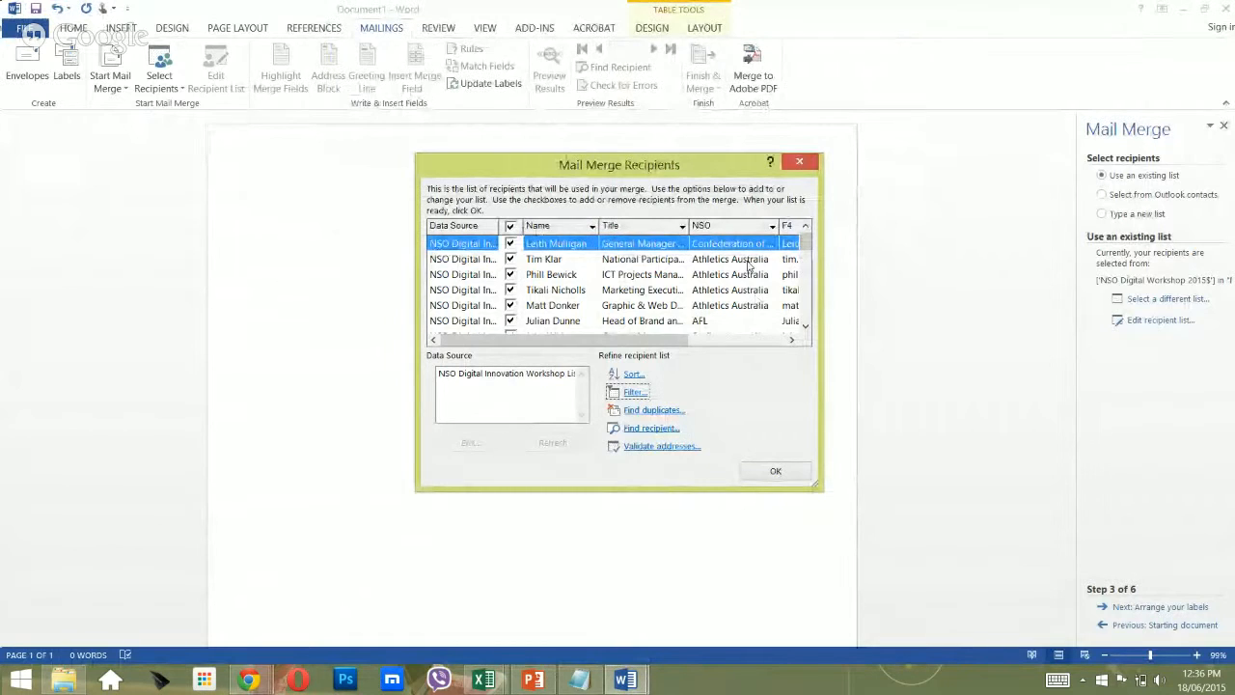
# Check the filtered recipients across to the Melb / Syd column, then close the recipient list.
pyautogui.click(743, 331)
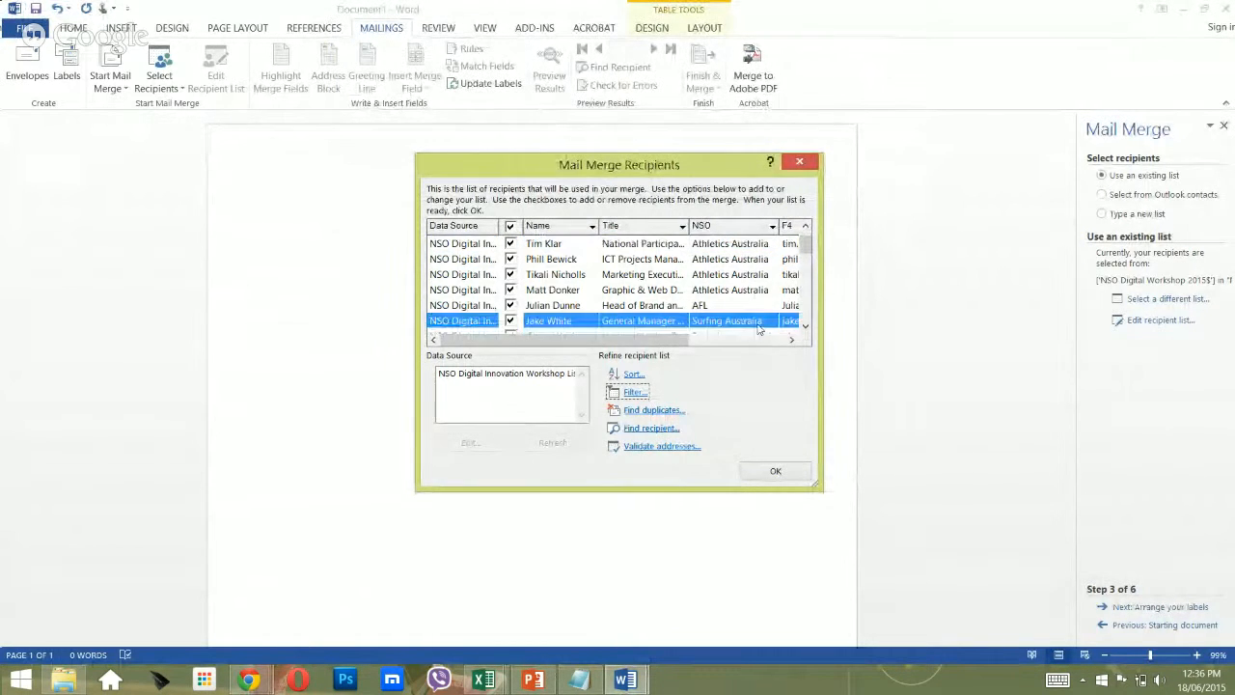
pyautogui.click(753, 338)
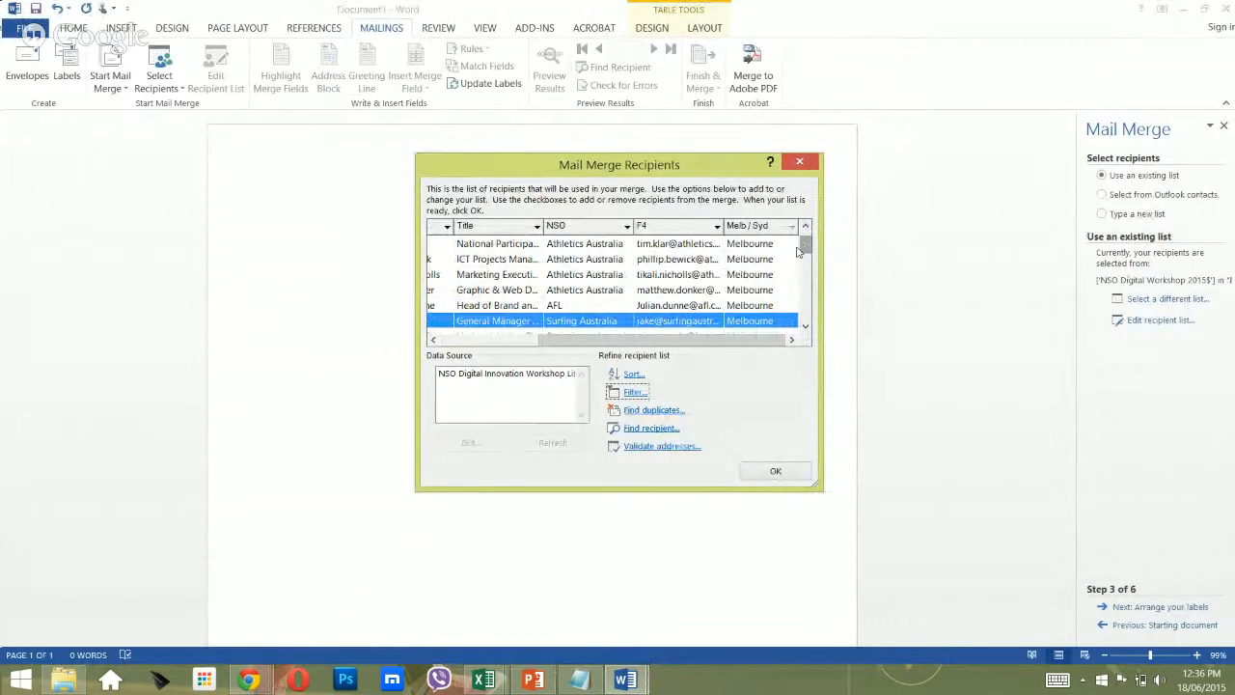
pyautogui.moveTo(804, 248)
pyautogui.mouseDown()
pyautogui.moveTo(805, 301)
pyautogui.moveTo(808, 240)
pyautogui.mouseUp()
pyautogui.moveTo(726, 339); pyautogui.dragTo(618, 344)
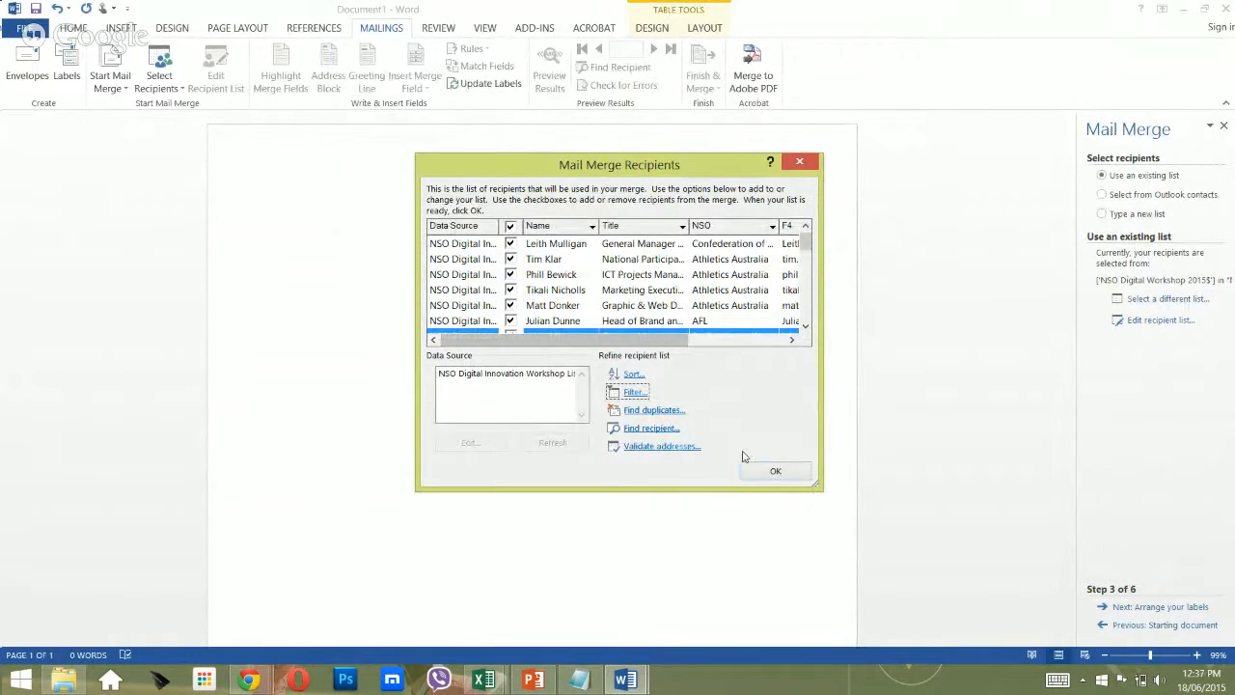
pyautogui.click(774, 471)
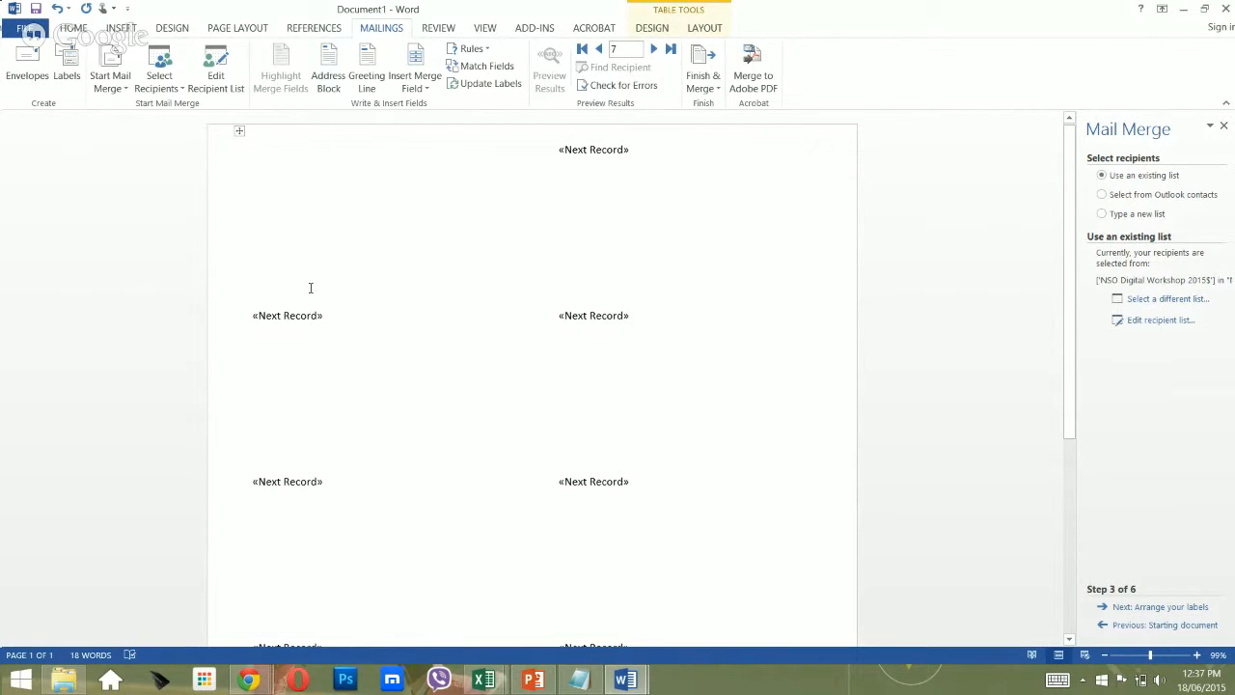
pyautogui.scroll(-1, 705, 461)
pyautogui.scroll(1, 705, 461)
# Advance to Arrange your labels and insert the «Name» and «NSO» merge fields into the first label.
pyautogui.click(1168, 608)
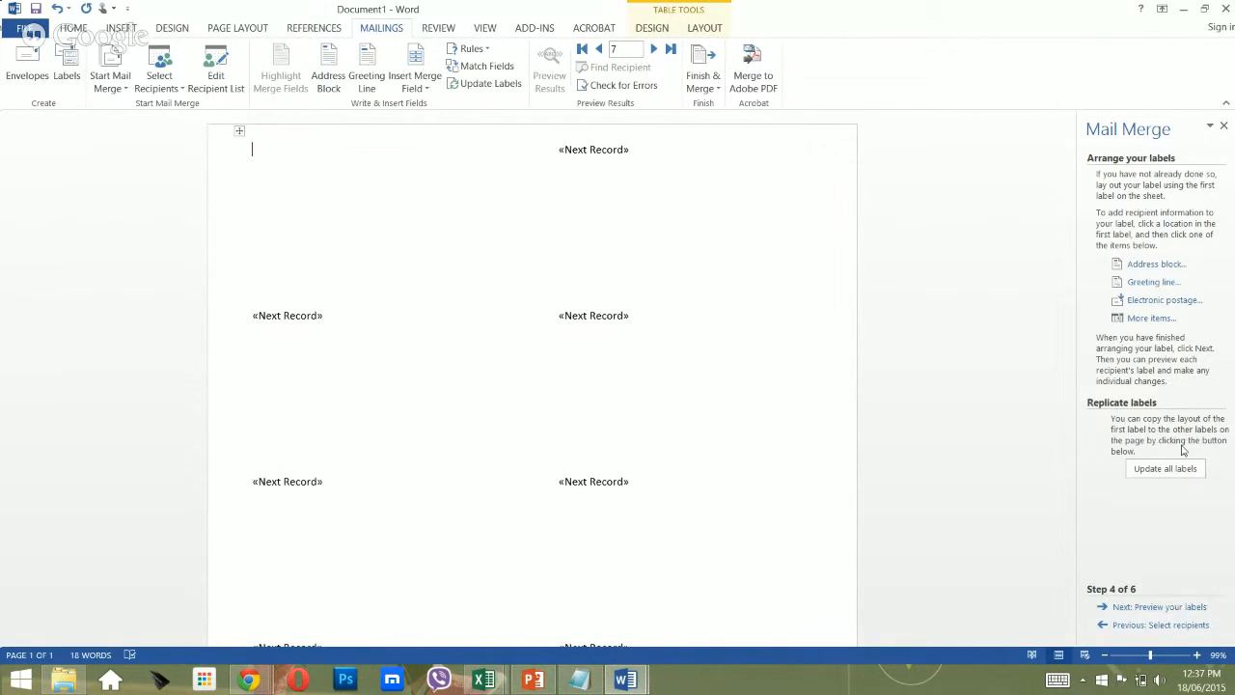
pyautogui.click(1150, 318)
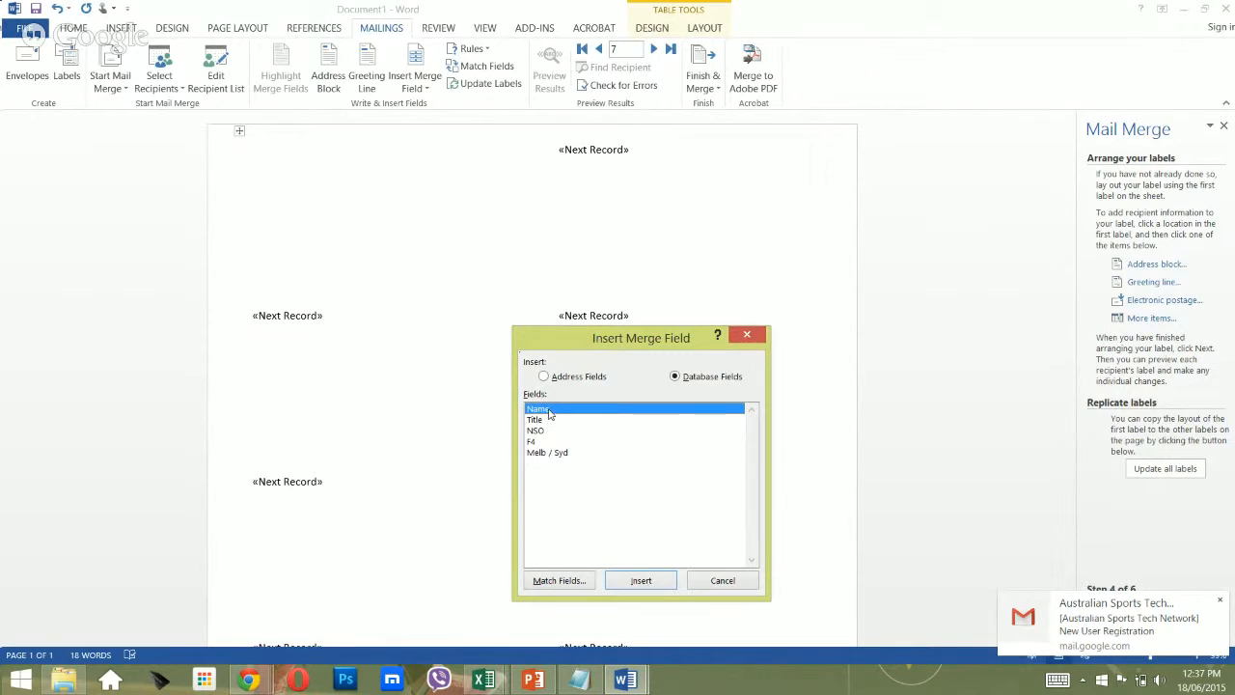
pyautogui.click(641, 580)
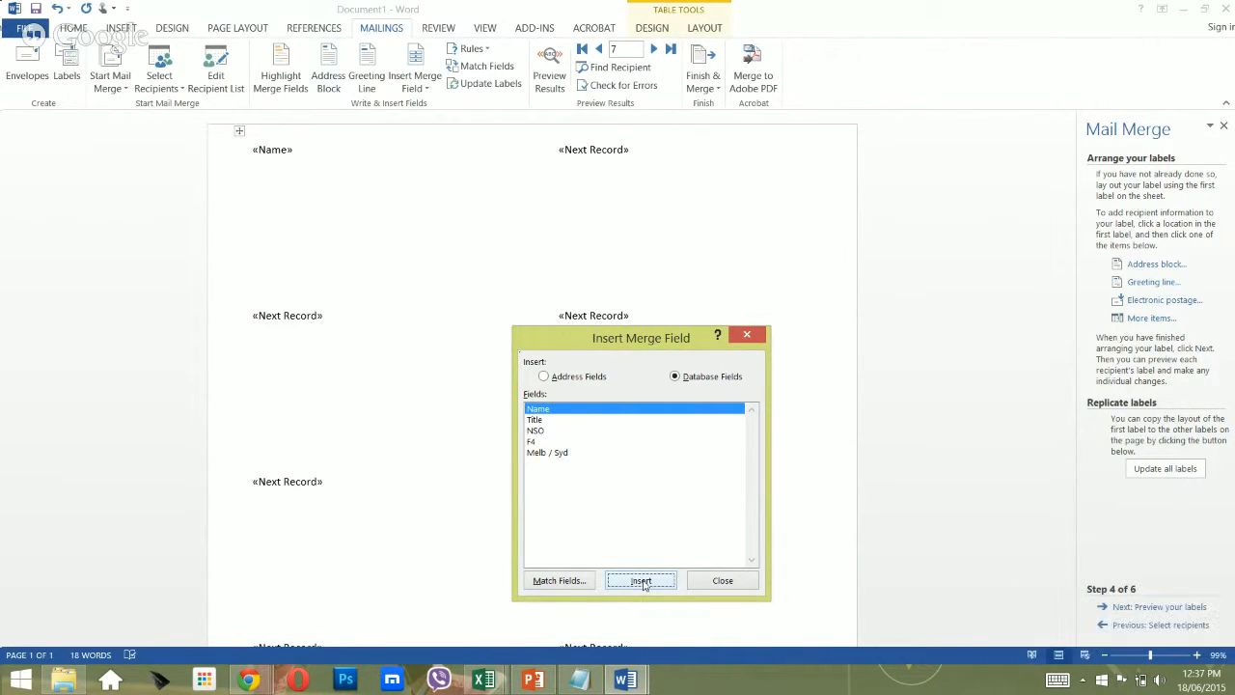
pyautogui.click(543, 432)
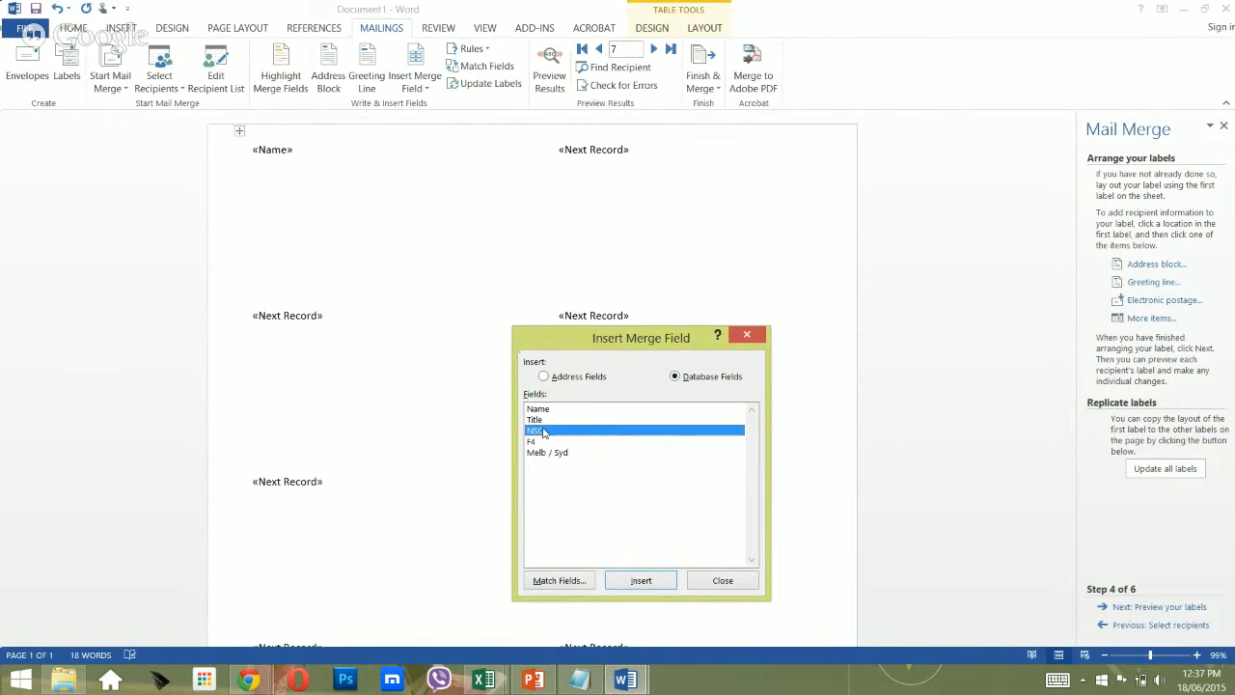
pyautogui.click(642, 581)
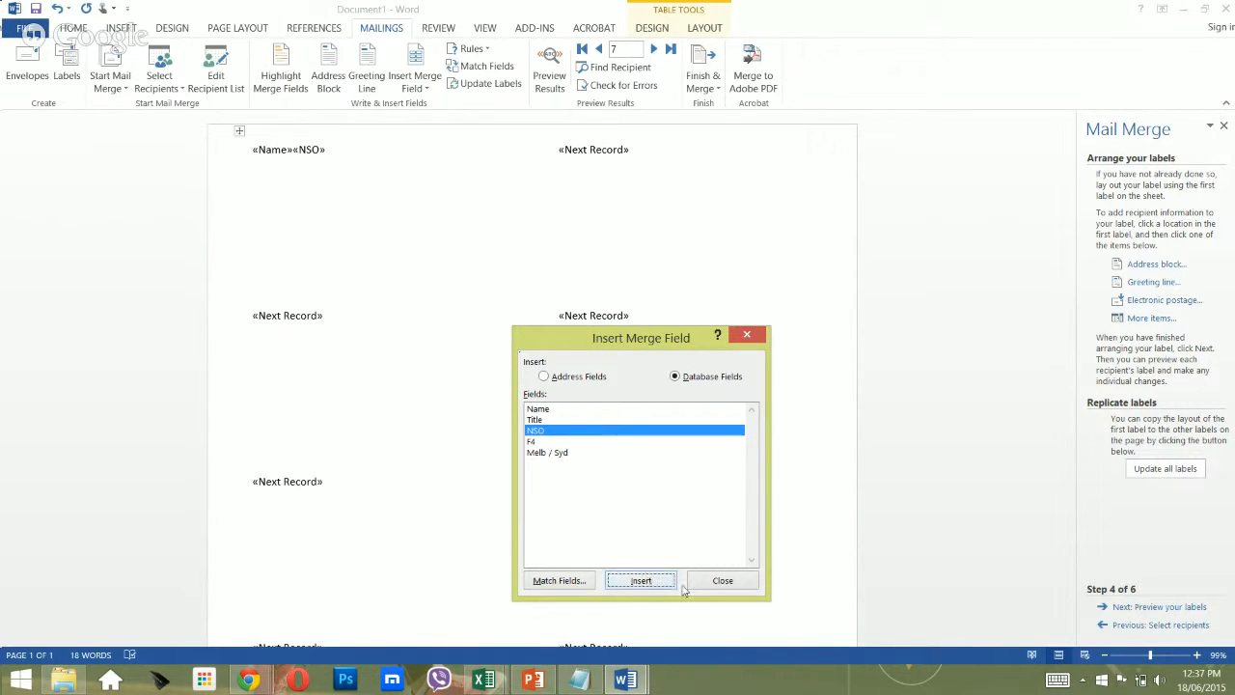
pyautogui.click(721, 580)
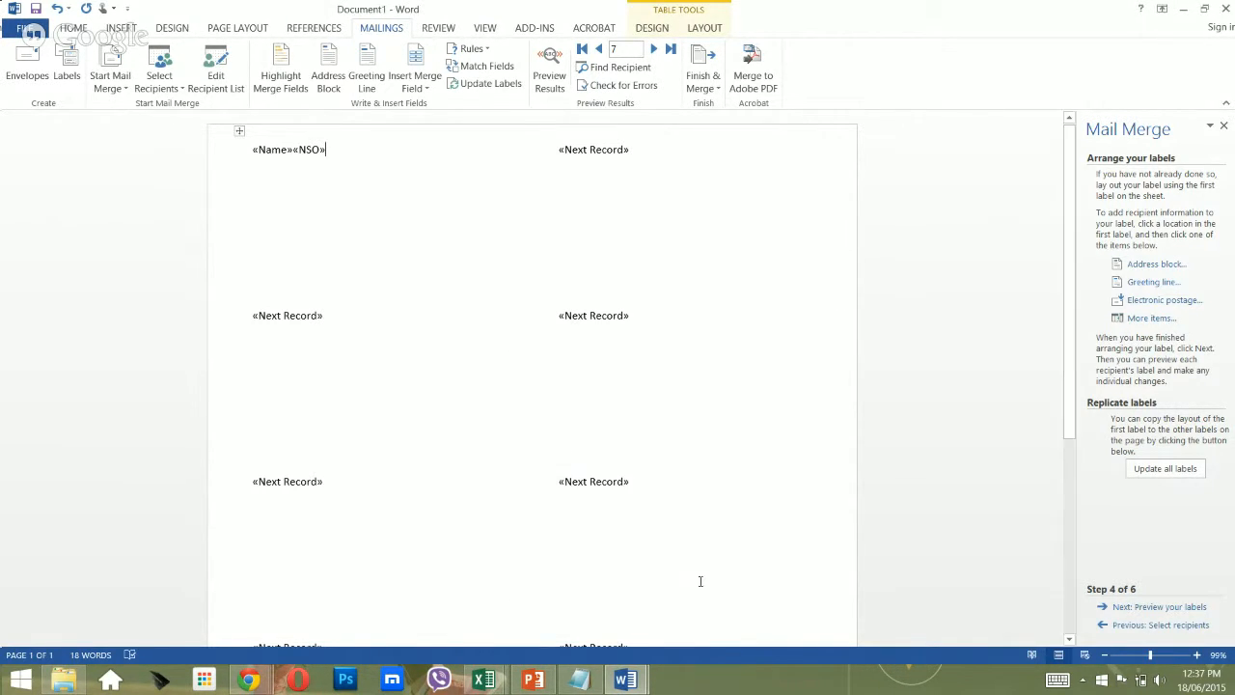
# Put «NSO» on its own line below «Name» and select both field lines.
pyautogui.press('Left')
pyautogui.press('Left')
pyautogui.press('Left')
pyautogui.press('Right')
pyautogui.press('Right')
pyautogui.press('Return')
pyautogui.press('Up')
pyautogui.hotkey('shift', 'Down')
pyautogui.hotkey('shift', 'Down')
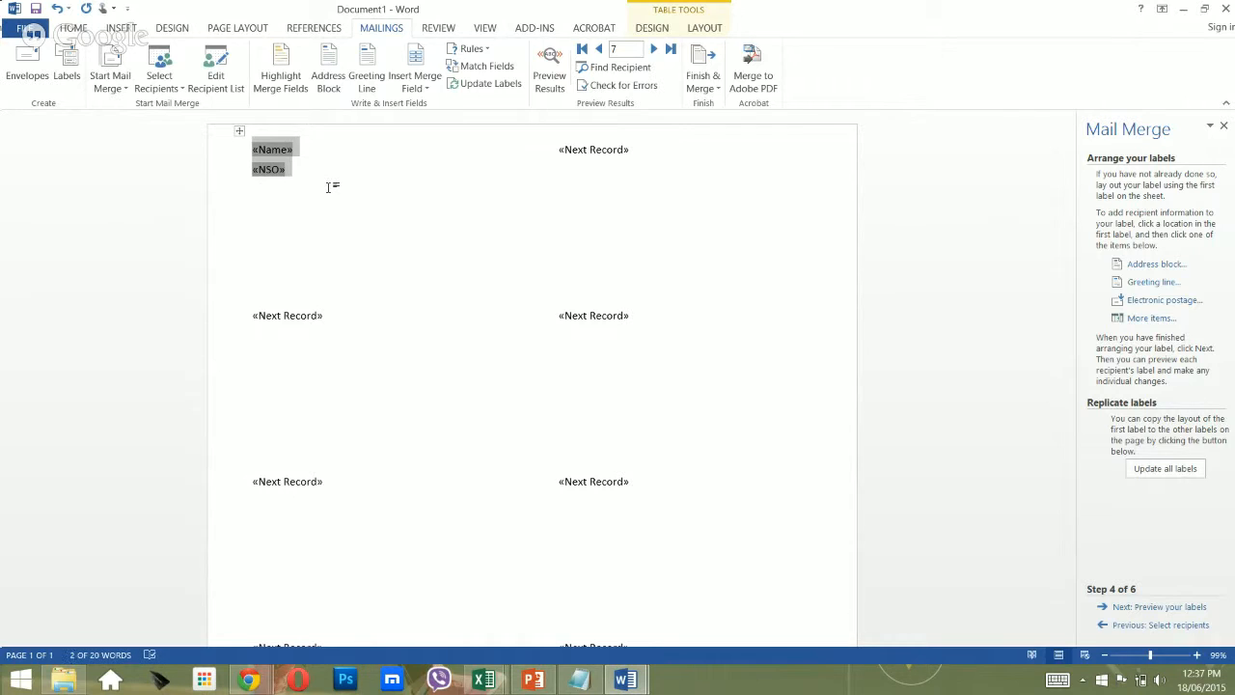
# Centre the fields in the first label and add an empty line above «Name».
pyautogui.click(77, 29)
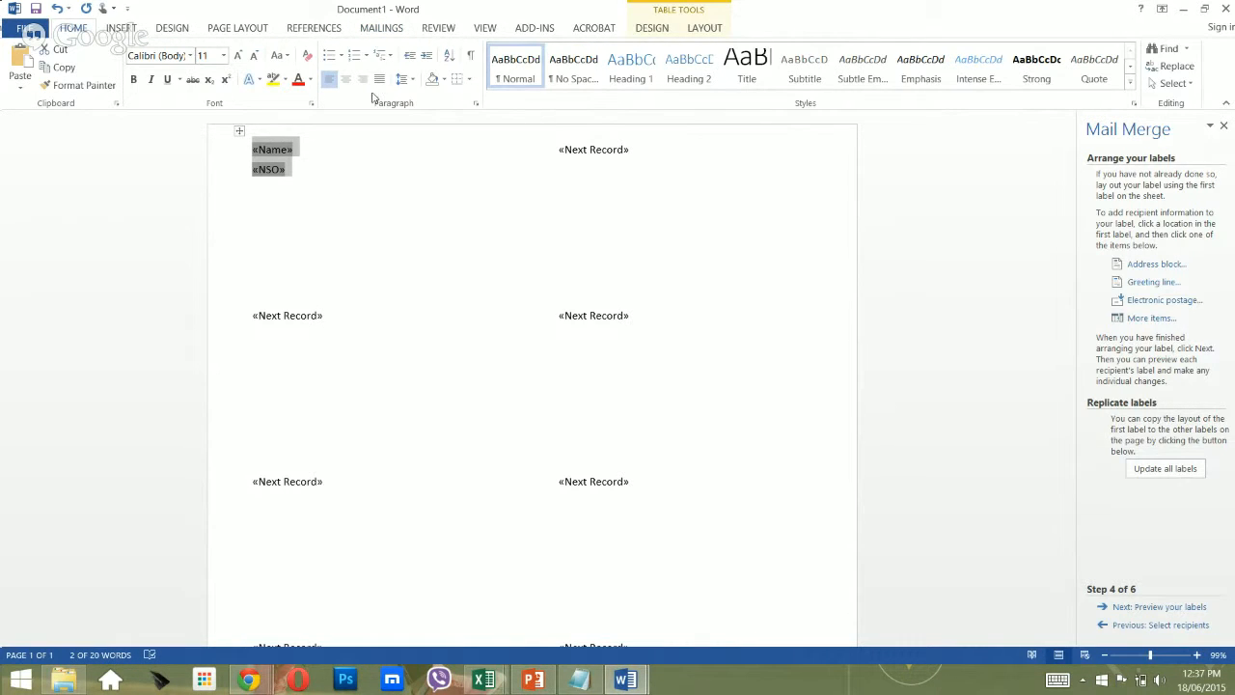
pyautogui.click(346, 80)
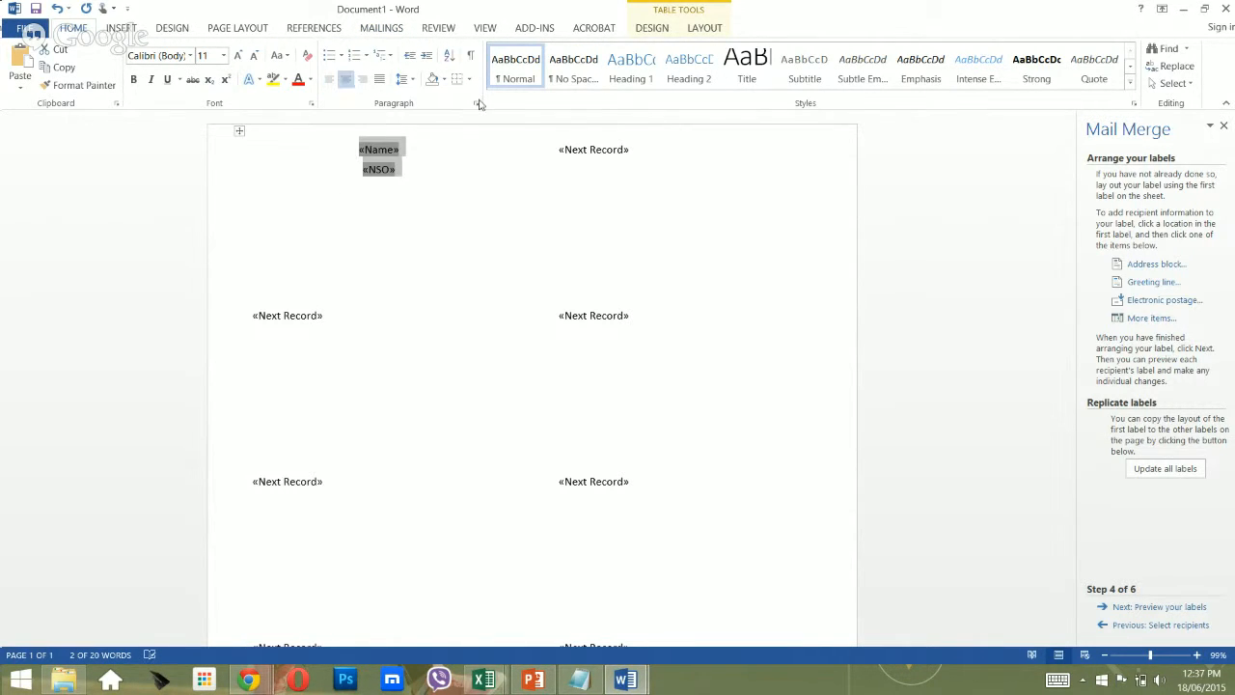
pyautogui.click(362, 152)
pyautogui.press('Return')
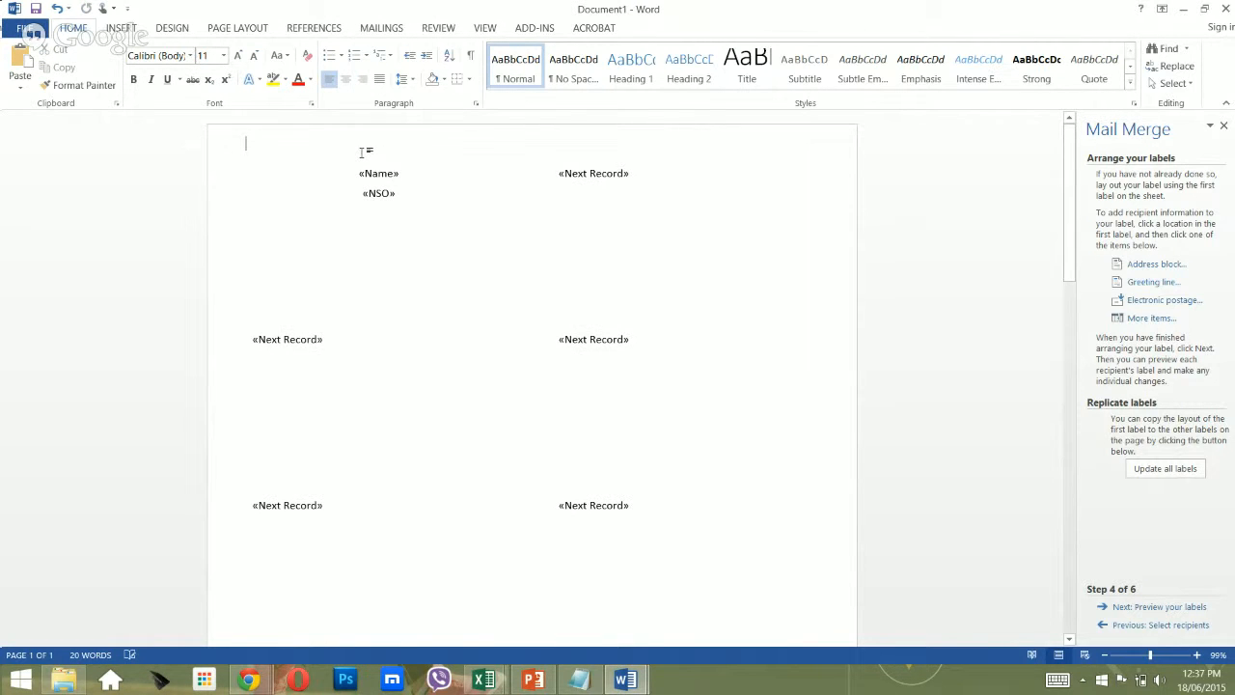
pyautogui.hotkey('ctrl', 'z')
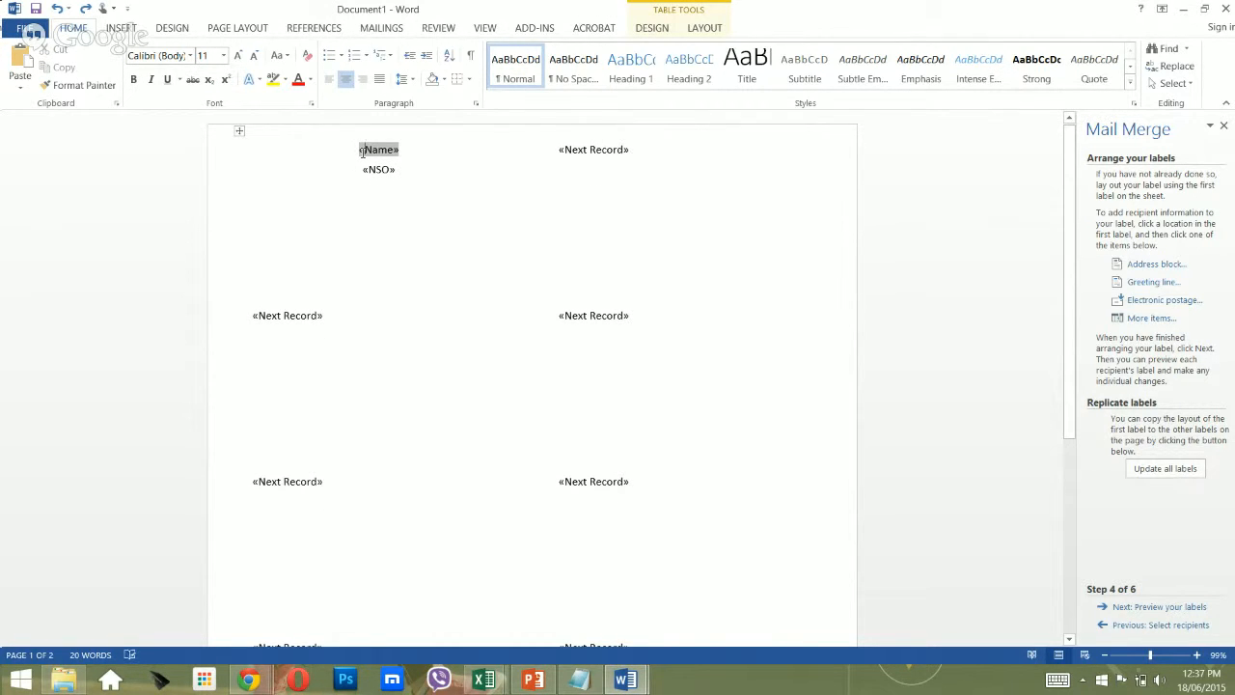
pyautogui.press('Return')
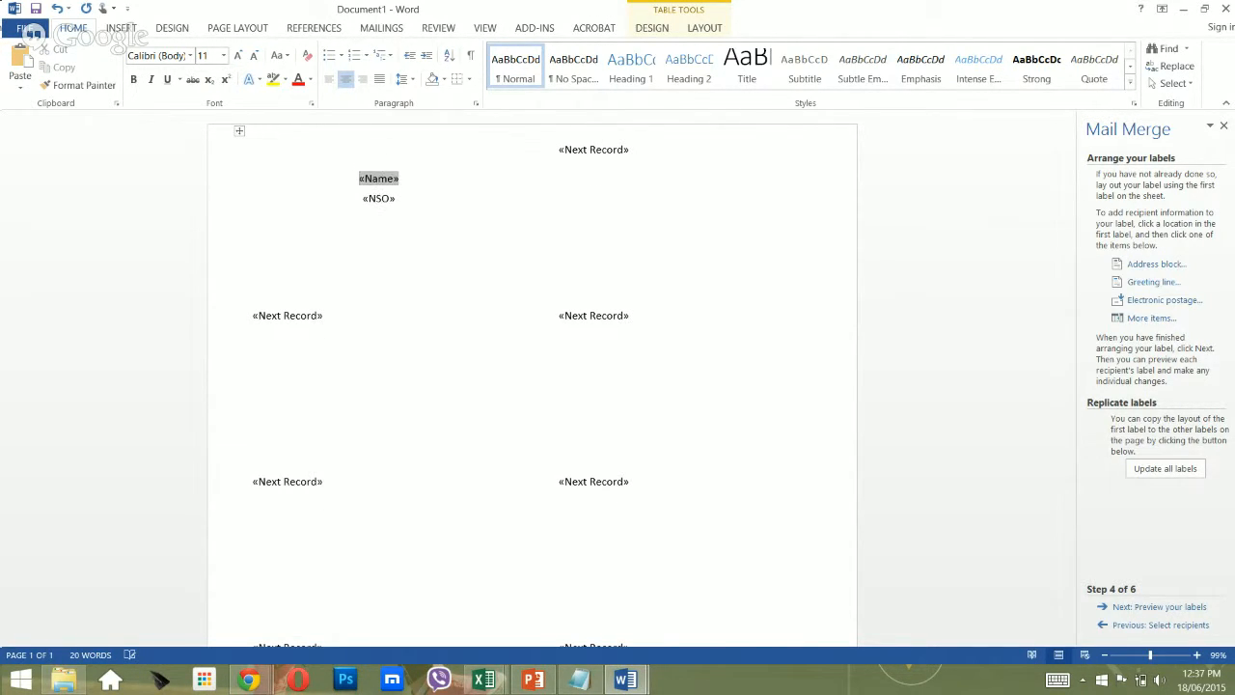
pyautogui.press('Return')
pyautogui.hotkey('shift', 'Down')
pyautogui.hotkey('shift', 'Down')
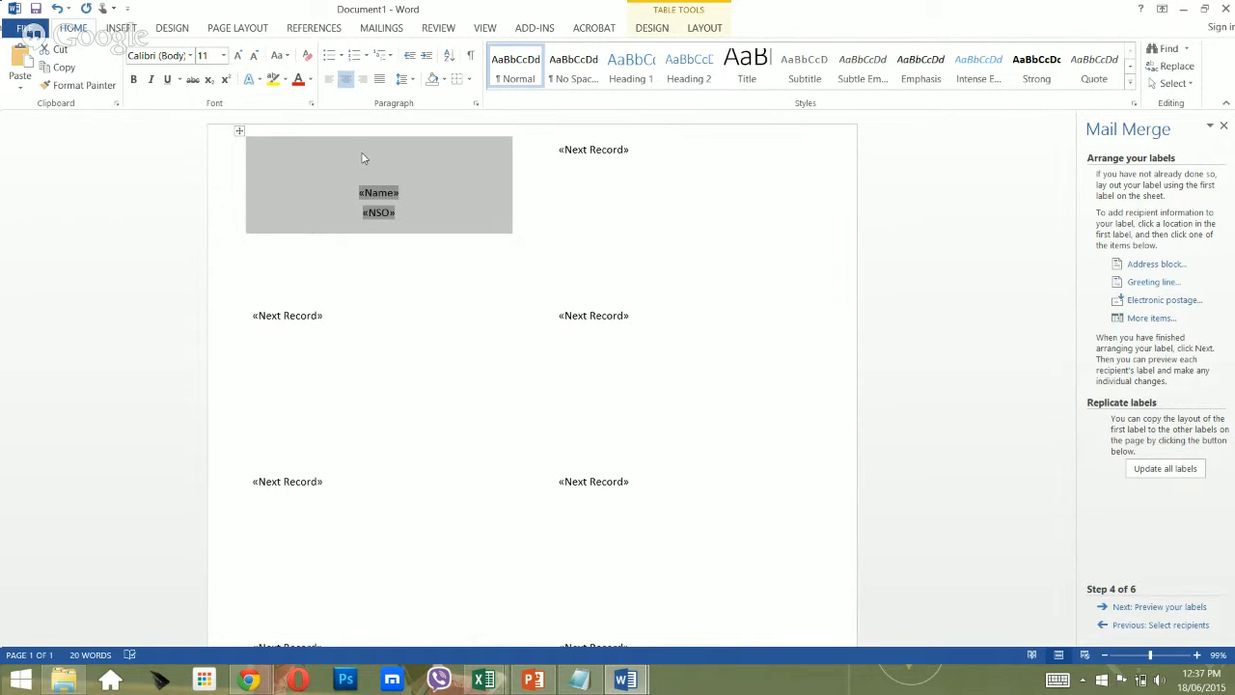
# Make «Name» and «NSO» bold at 16 pt and update all labels.
pyautogui.click(363, 152)
pyautogui.hotkey('shift', 'Down')
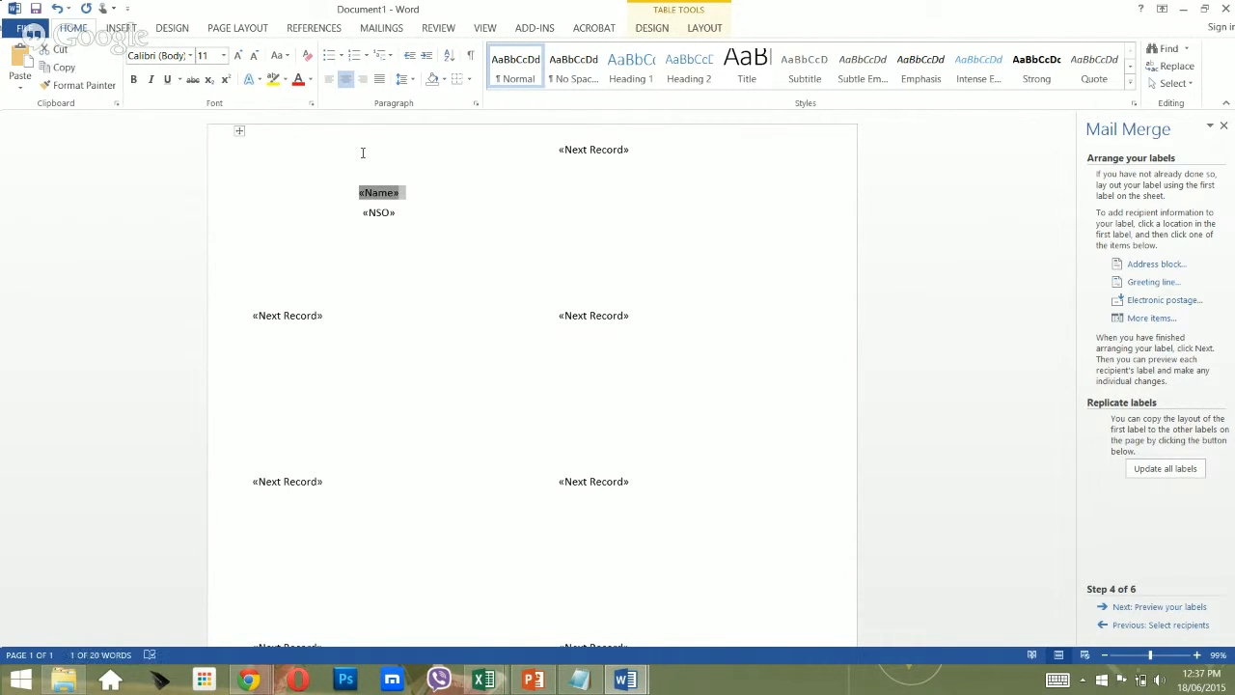
pyautogui.hotkey('shift', 'Down')
pyautogui.click(363, 152)
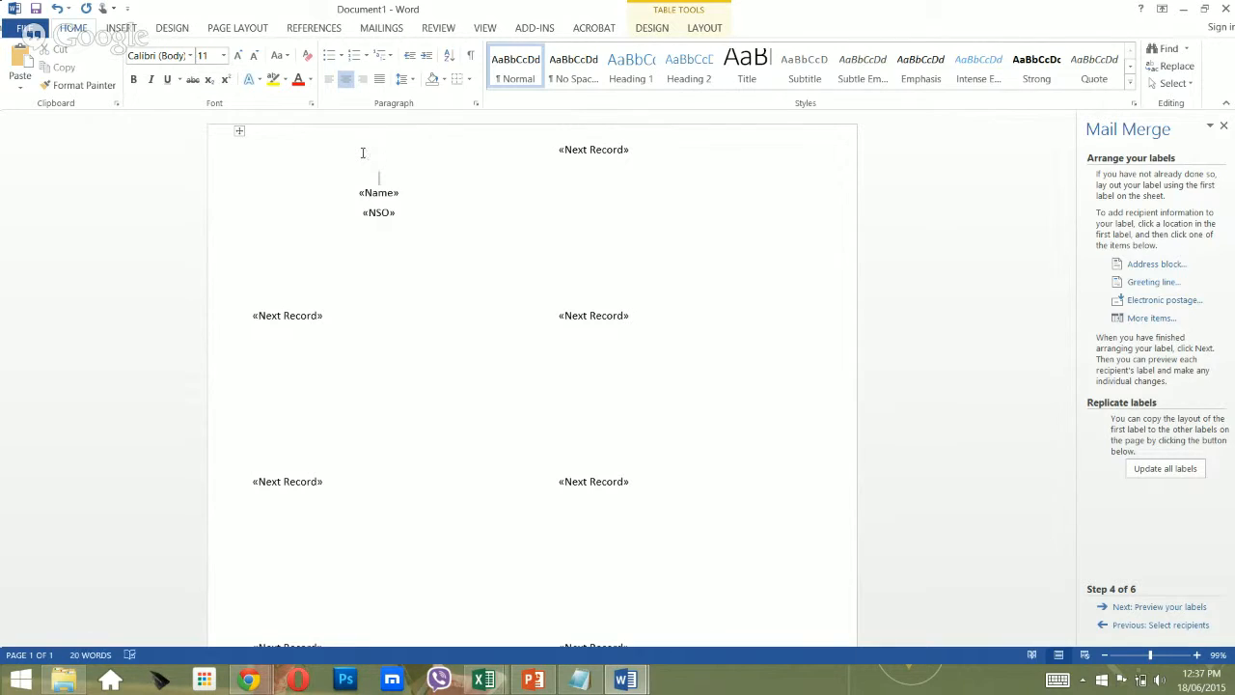
pyautogui.hotkey('shift', 'Down')
pyautogui.hotkey('shift', 'Down')
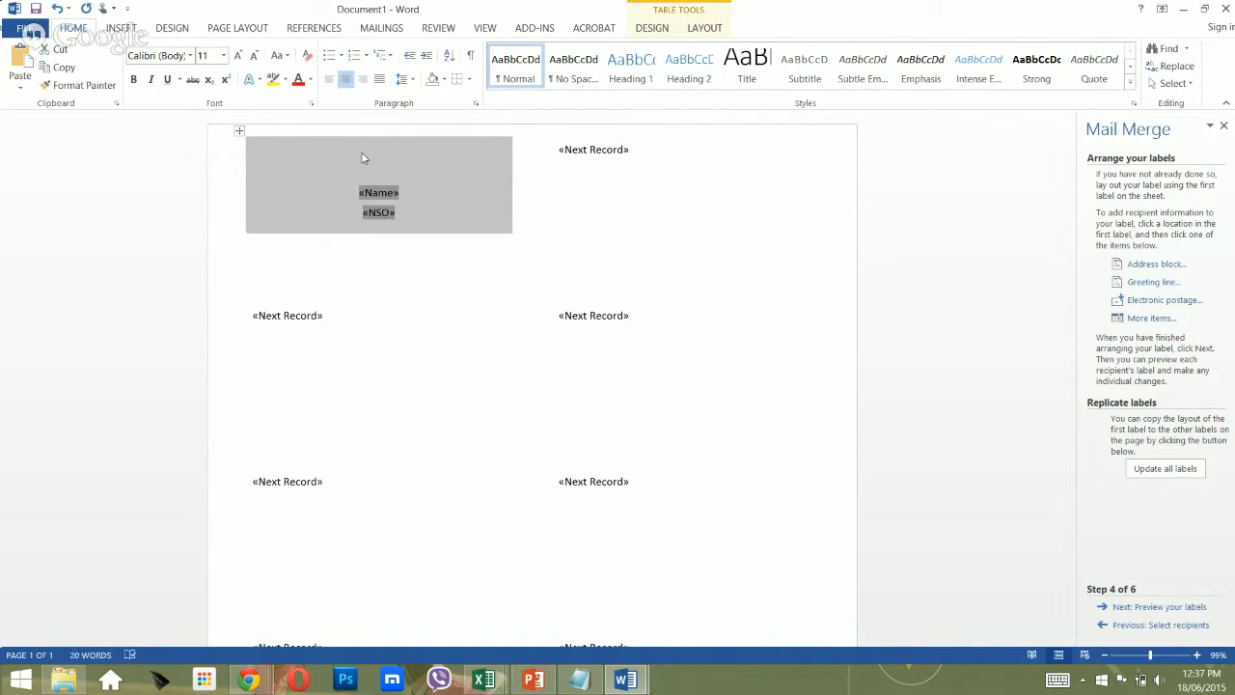
pyautogui.click(363, 152)
pyautogui.press('Down')
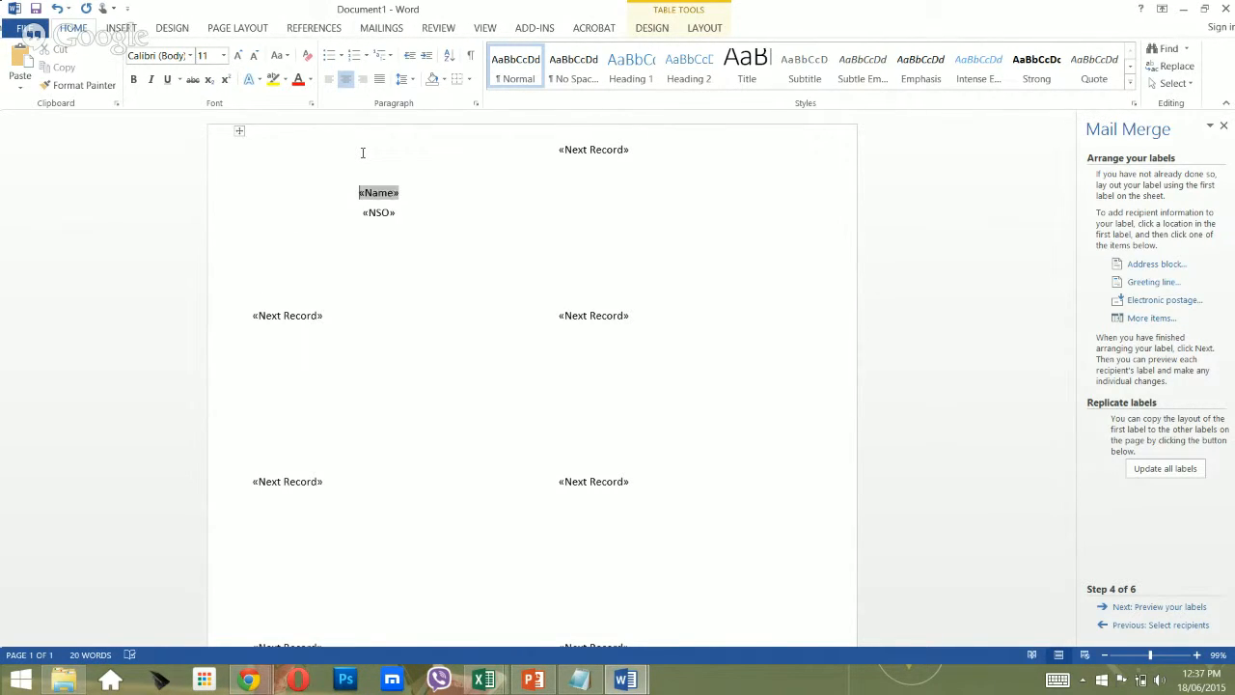
pyautogui.hotkey('shift', 'Down')
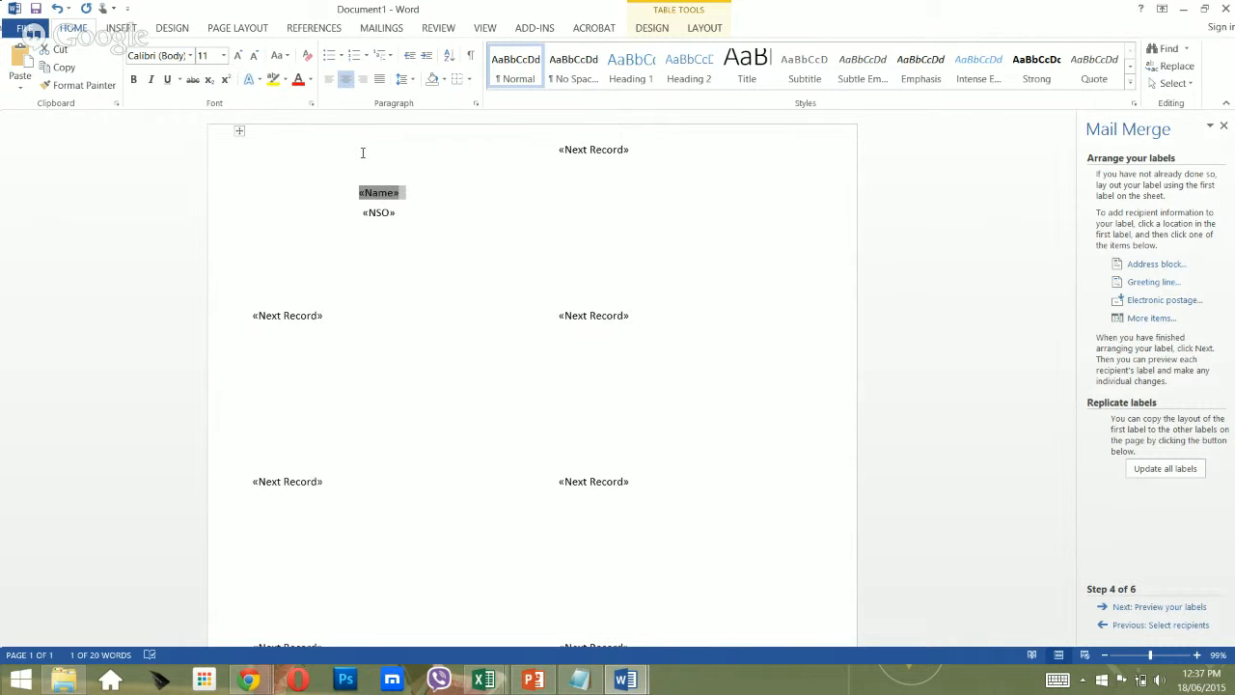
pyautogui.hotkey('shift', 'Down')
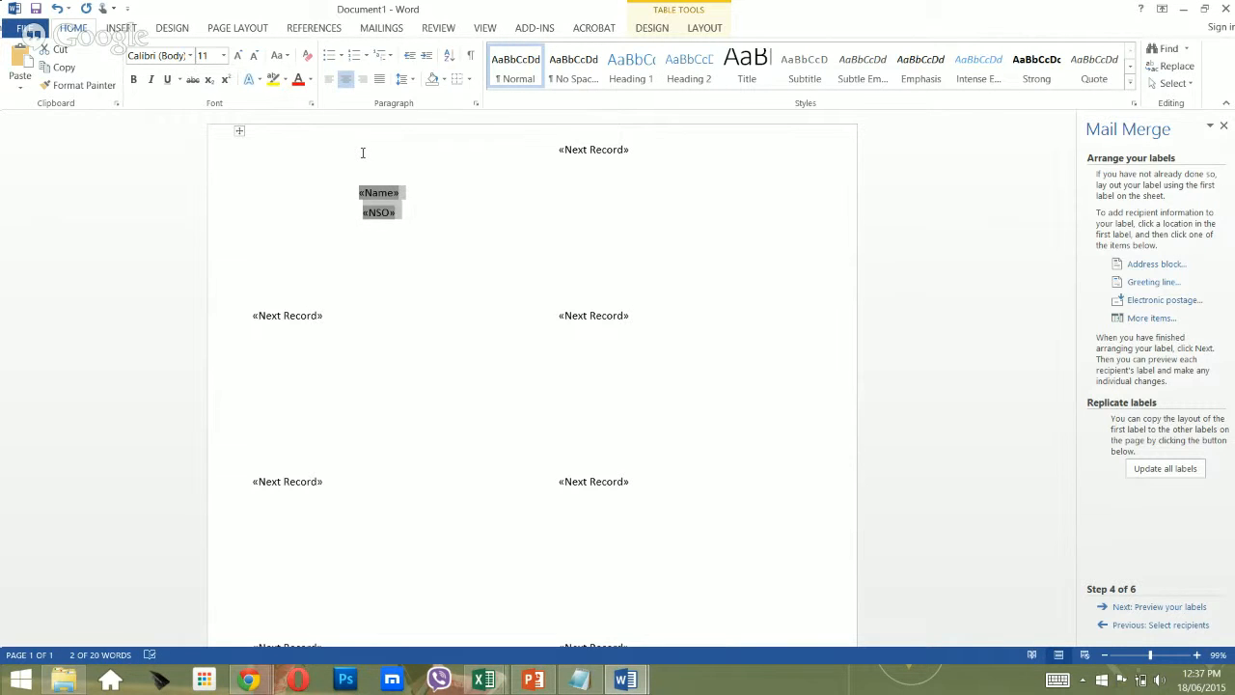
pyautogui.click(135, 80)
pyautogui.click(236, 55)
pyautogui.click(236, 55)
pyautogui.click(237, 55)
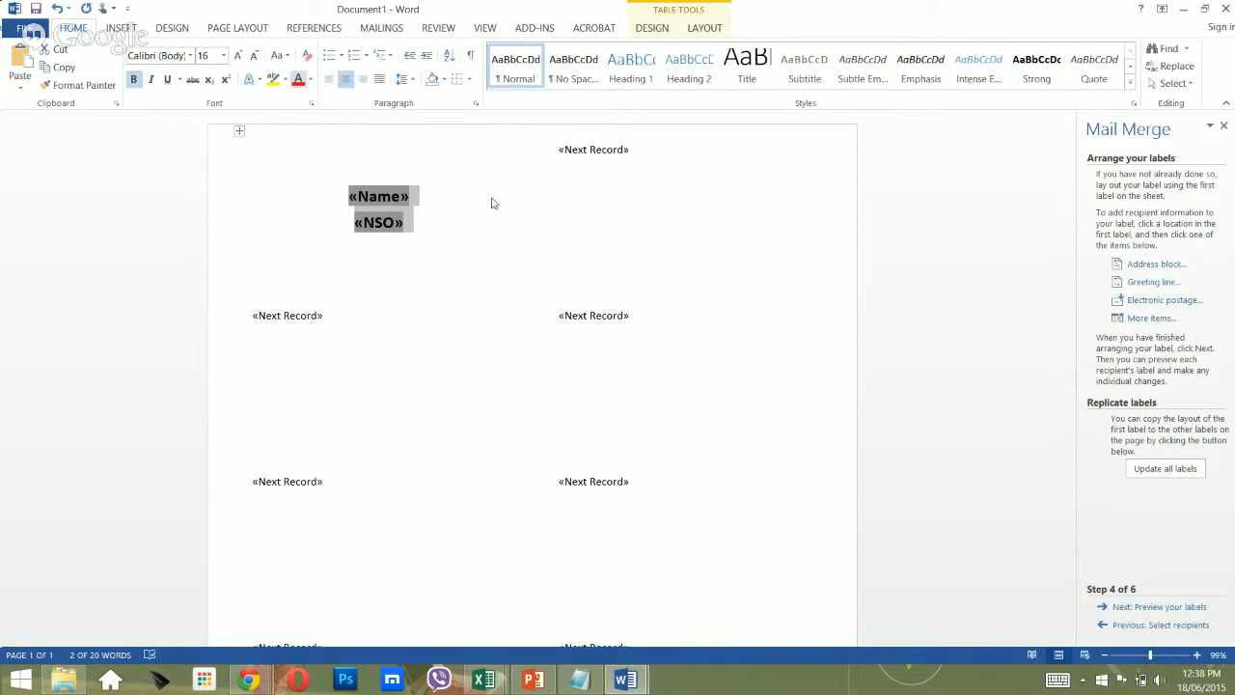
pyautogui.click(1179, 471)
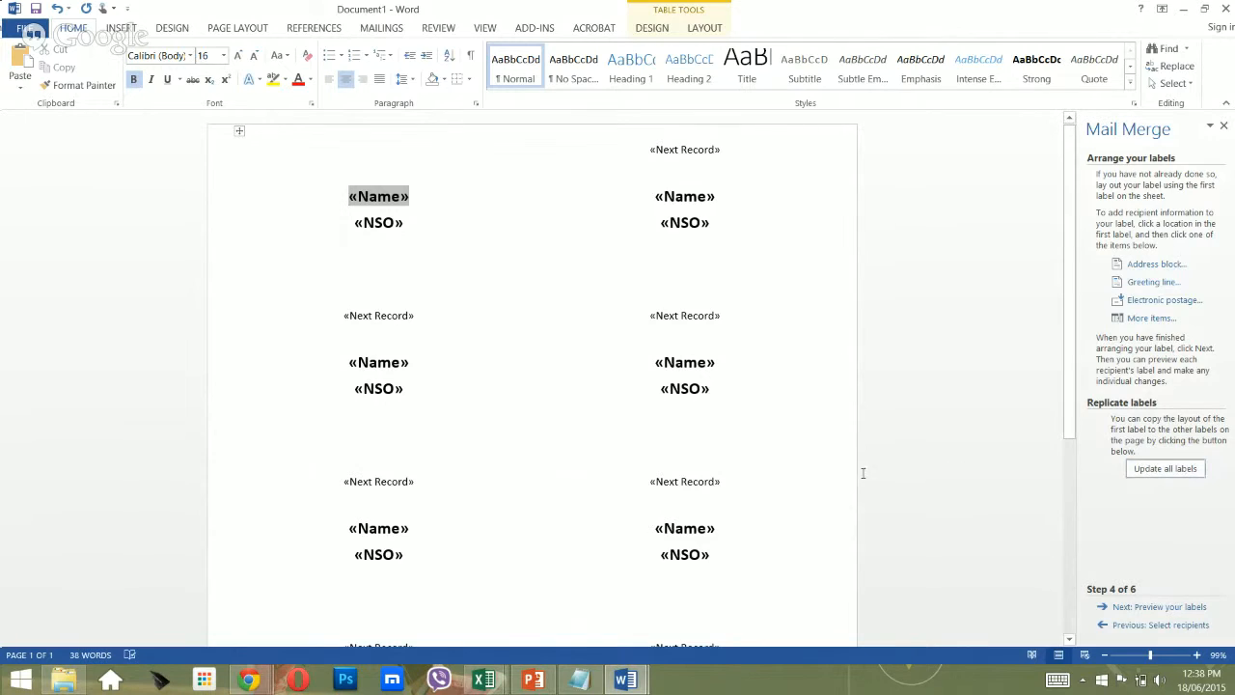
# Preview the labels filled with real attendee names and NSO organisations, scrolling through the sheet.
pyautogui.scroll(-3, 951, 502)
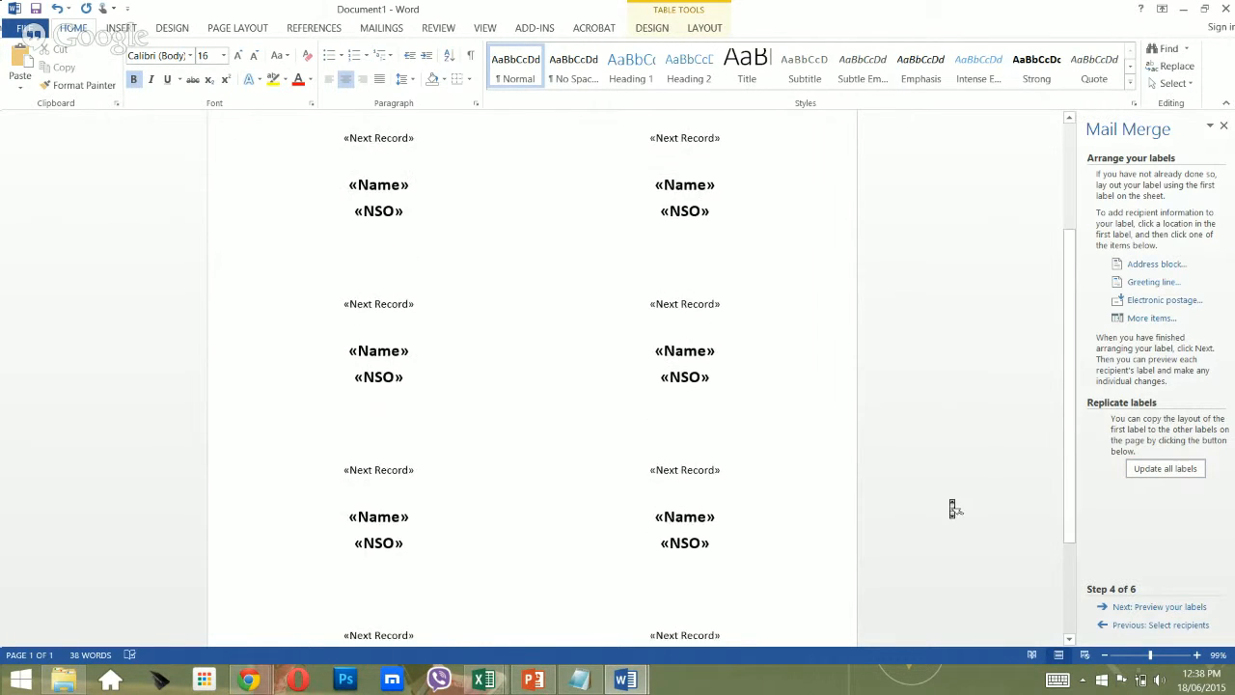
pyautogui.scroll(3, 951, 506)
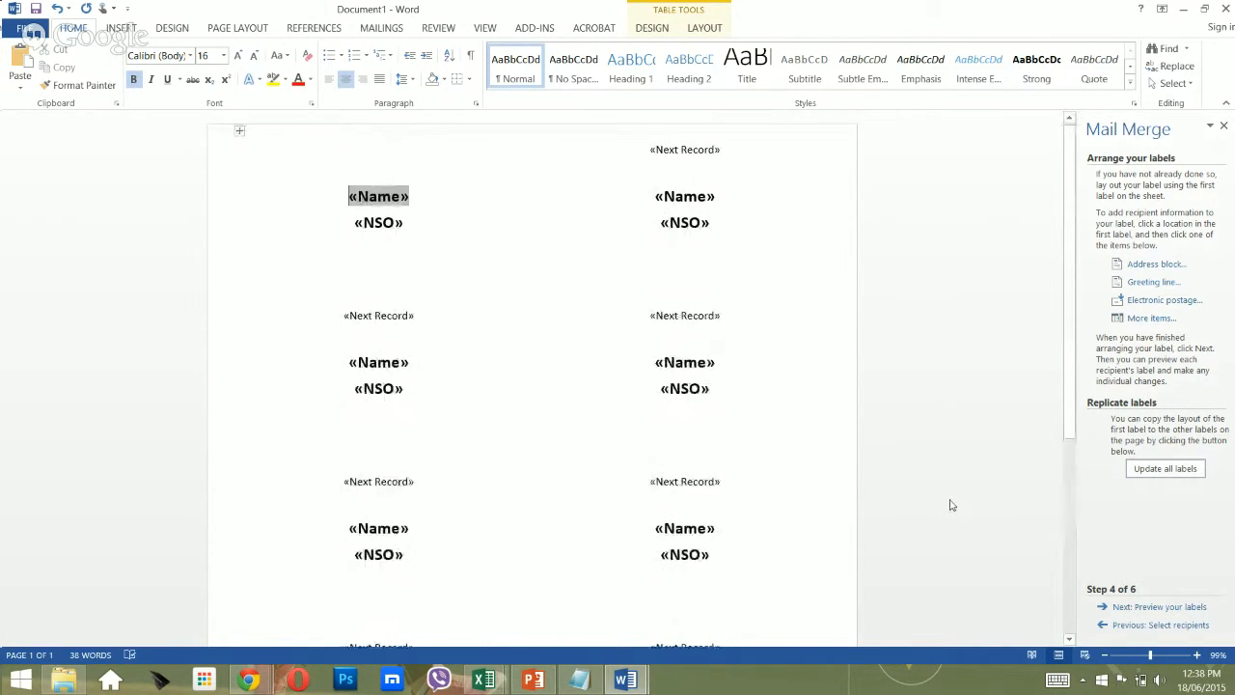
pyautogui.scroll(-1, 953, 507)
pyautogui.click(1133, 608)
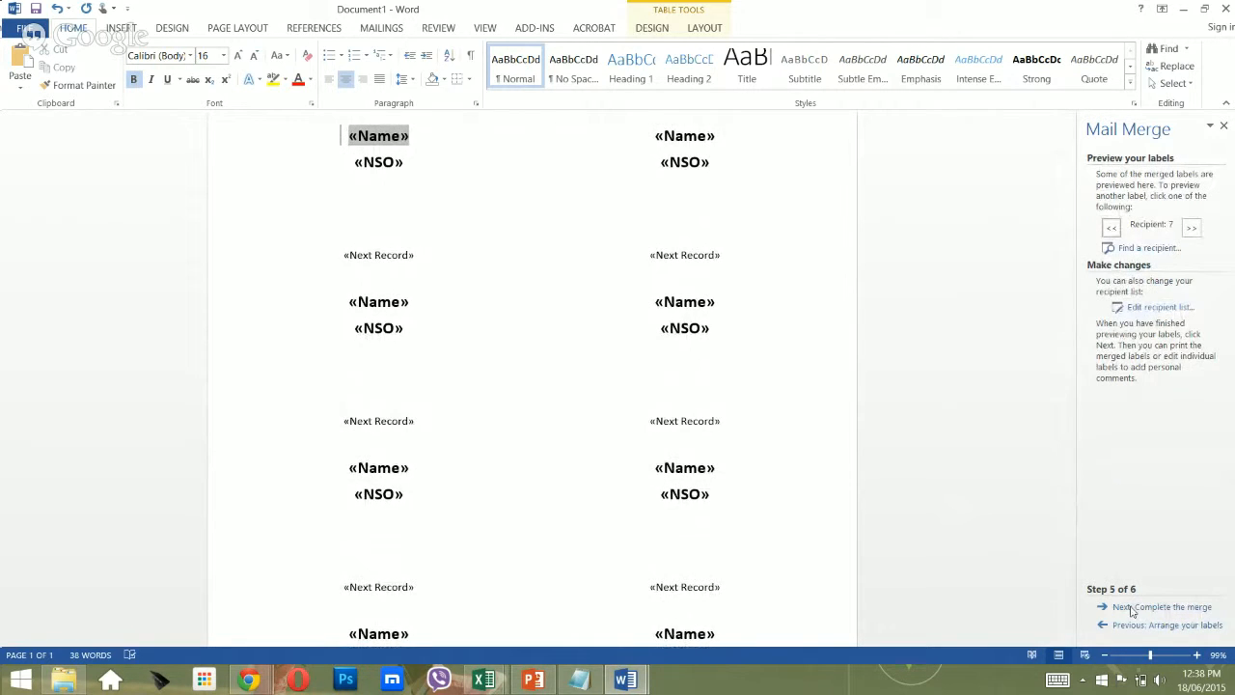
pyautogui.scroll(1, 544, 381)
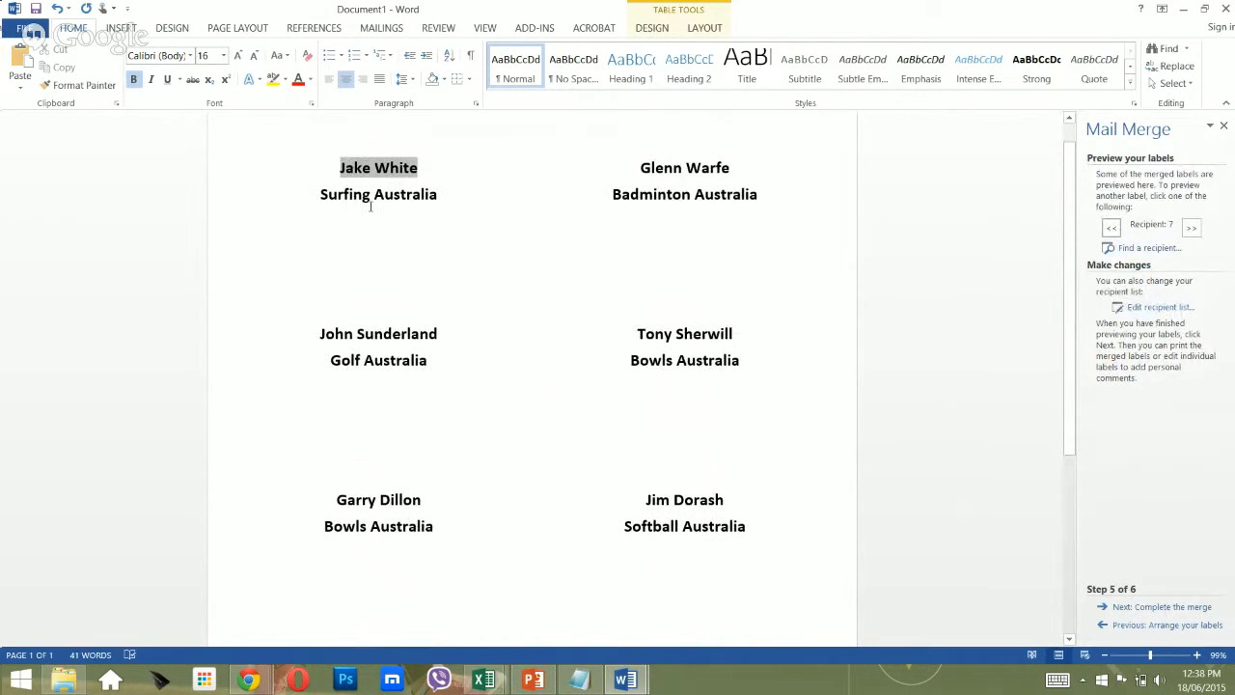
pyautogui.scroll(-5, 488, 369)
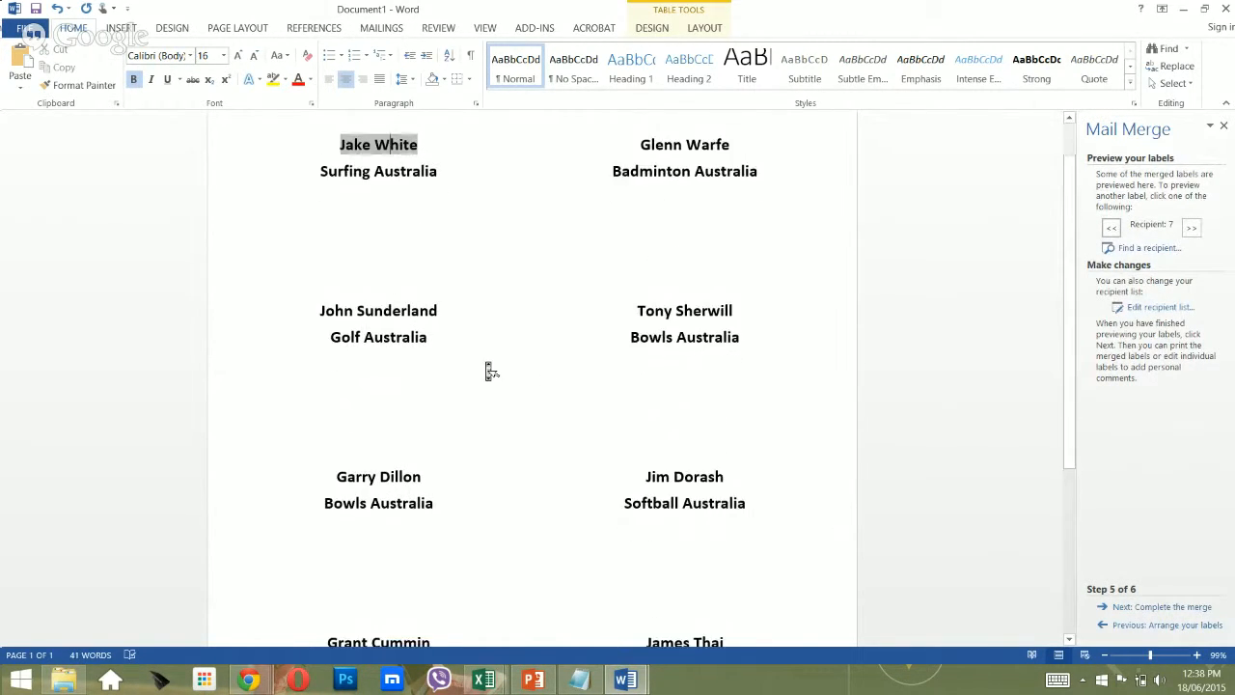
pyautogui.scroll(-2, 488, 370)
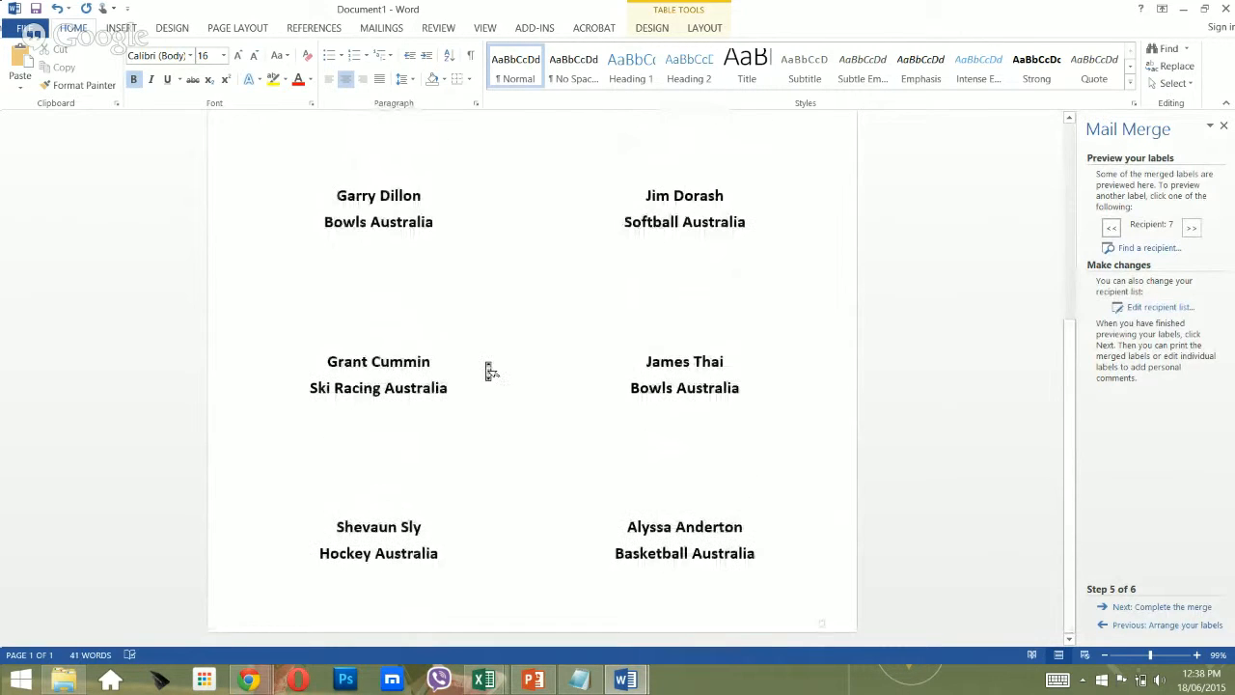
# Return to Arrange your labels and remove bold from the first label's «NSO» line.
pyautogui.click(1127, 624)
pyautogui.scroll(2, 700, 454)
pyautogui.scroll(3, 313, 220)
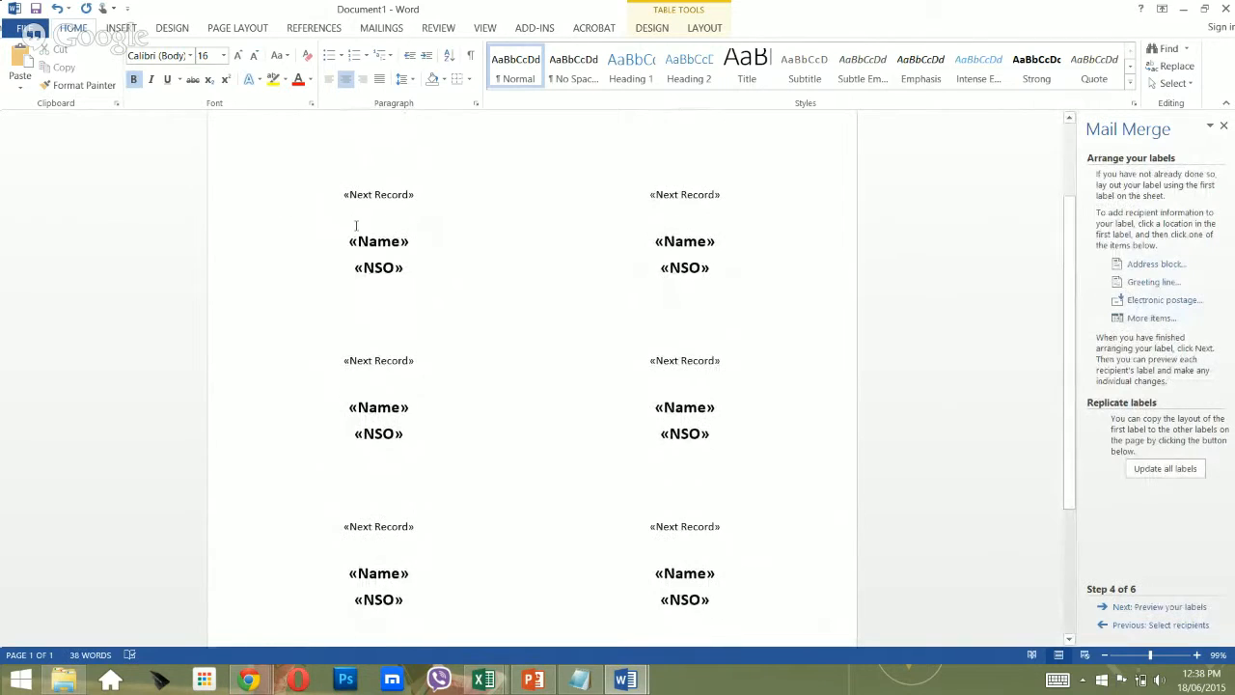
pyautogui.moveTo(251, 281); pyautogui.dragTo(404, 270)
pyautogui.tripleClick(388, 264)
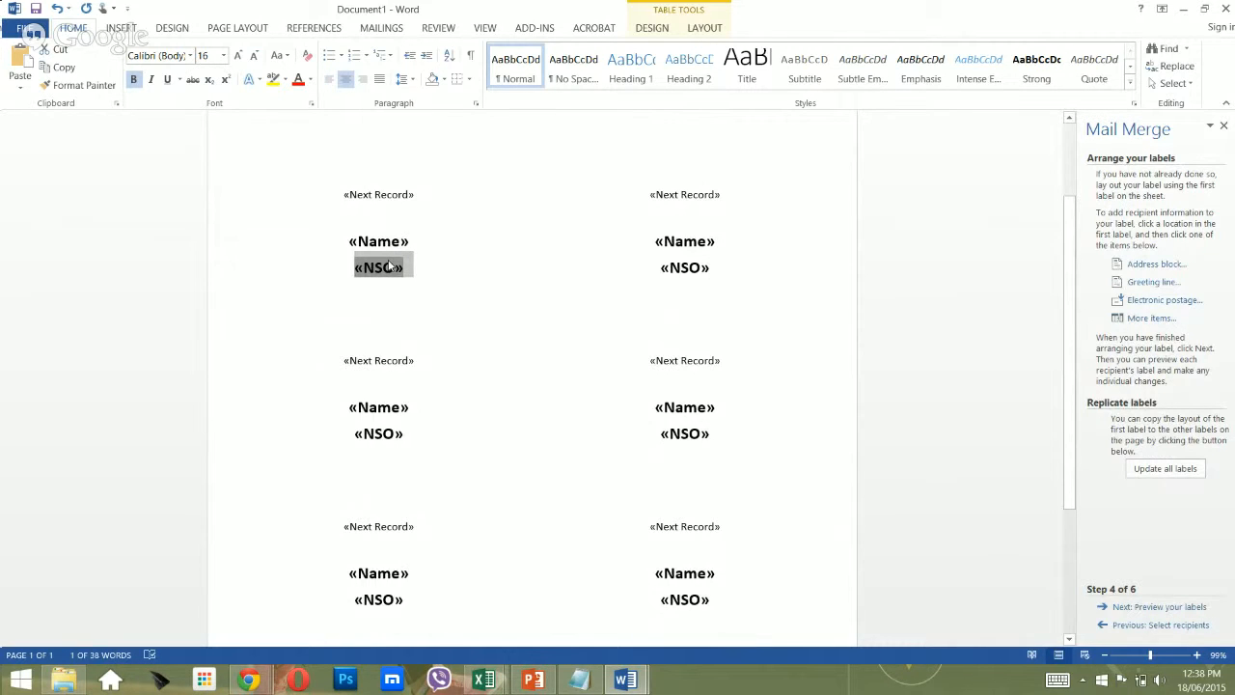
pyautogui.hotkey('ctrl', 'b')
# Enlarge the first label's «Name» and «NSO» lines to 18 pt and update all labels.
pyautogui.press('Left')
pyautogui.press('Up')
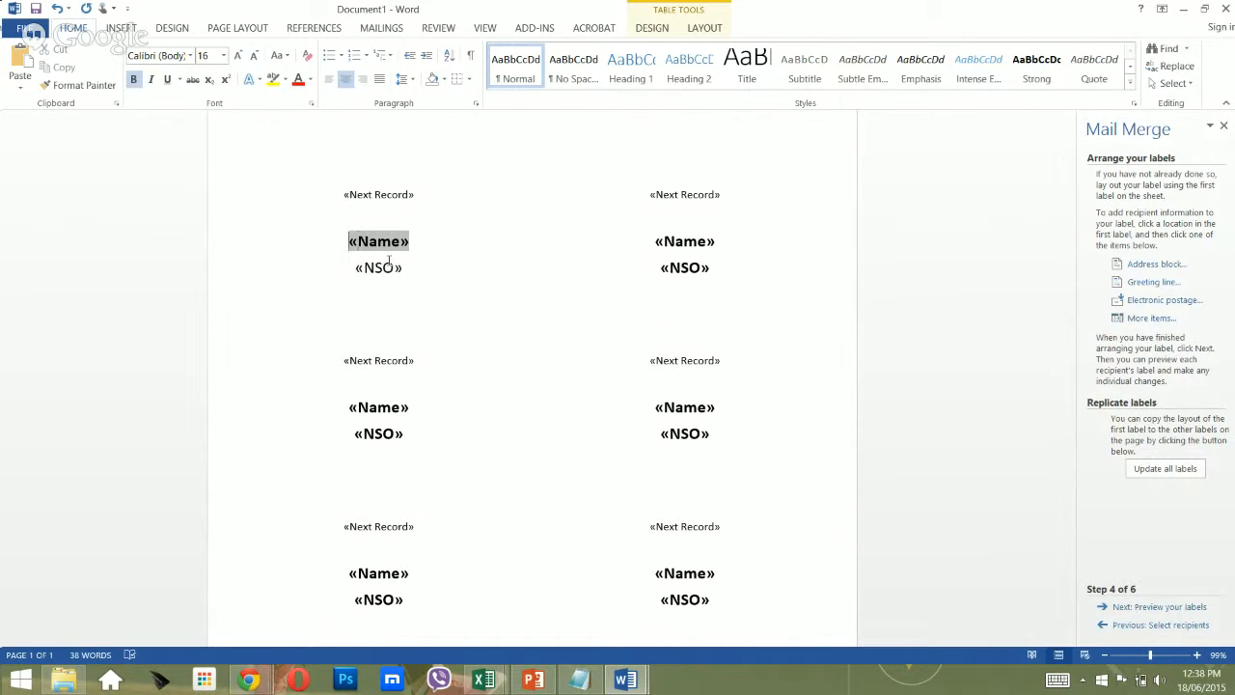
pyautogui.hotkey('shift', 'Down')
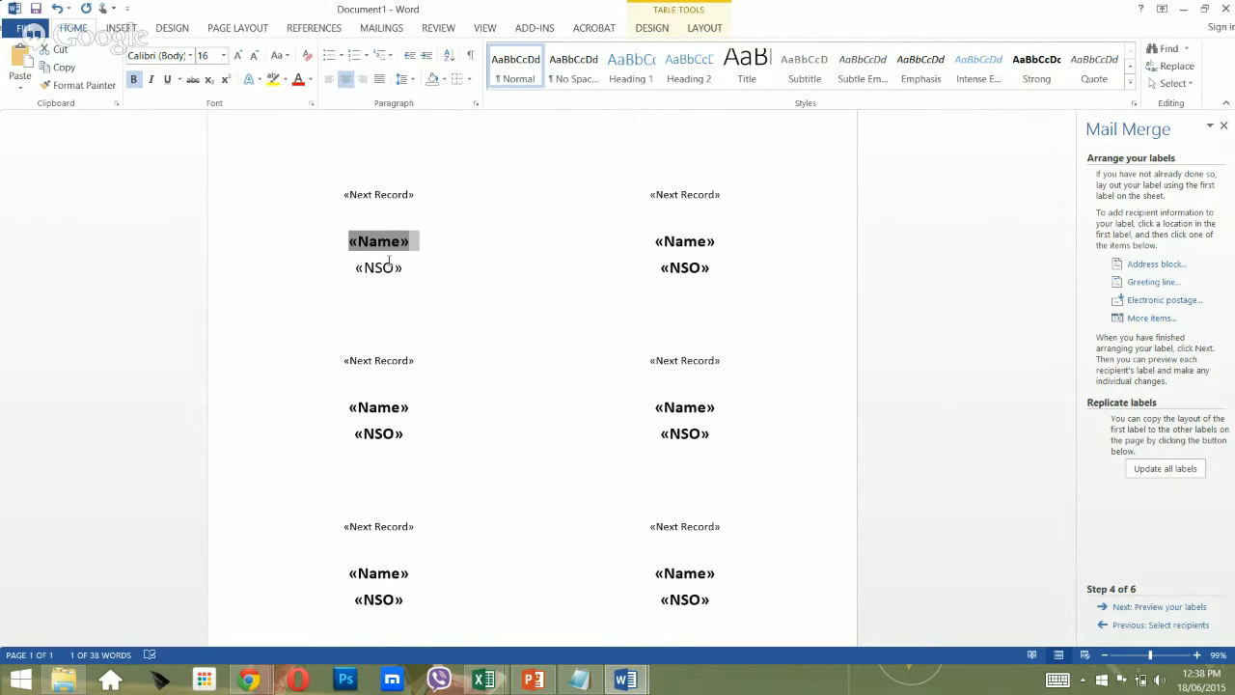
pyautogui.hotkey('shift', 'Down')
pyautogui.press('Up')
pyautogui.press('Down')
pyautogui.press('Down')
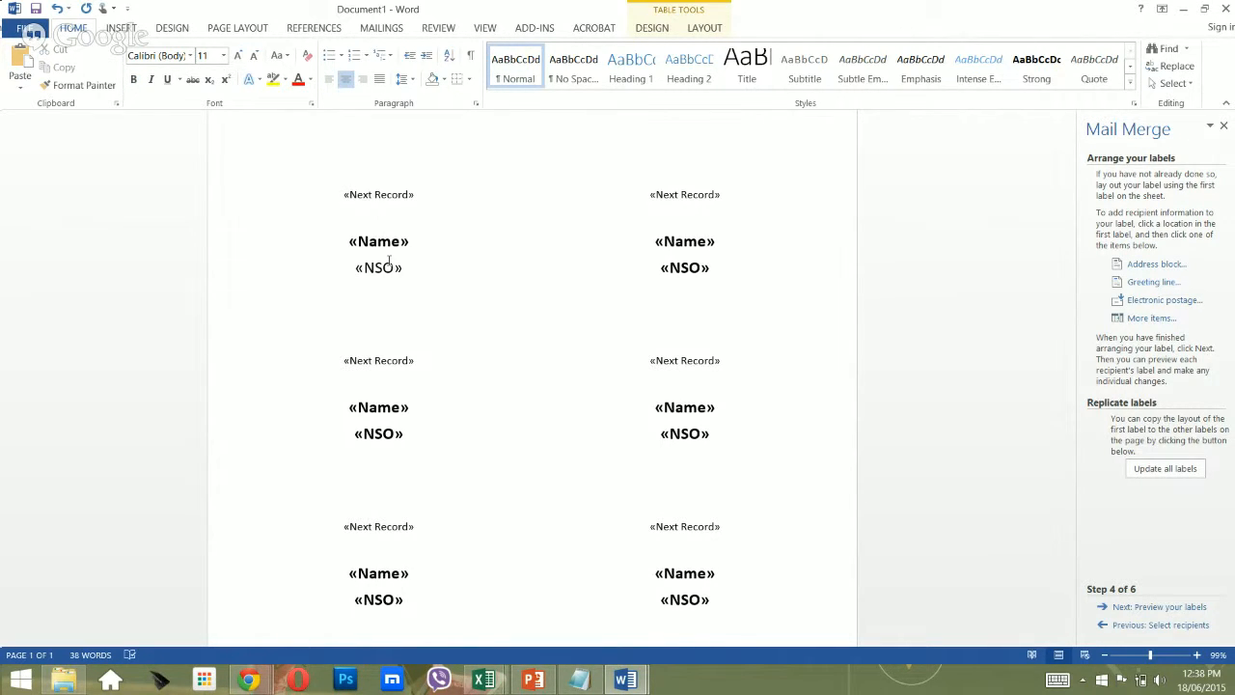
pyautogui.hotkey('shift', 'Down')
pyautogui.hotkey('shift', 'Down')
pyautogui.hotkey('shift', 'Down')
pyautogui.hotkey('shift', 'Down')
pyautogui.press('Up')
pyautogui.press('Down')
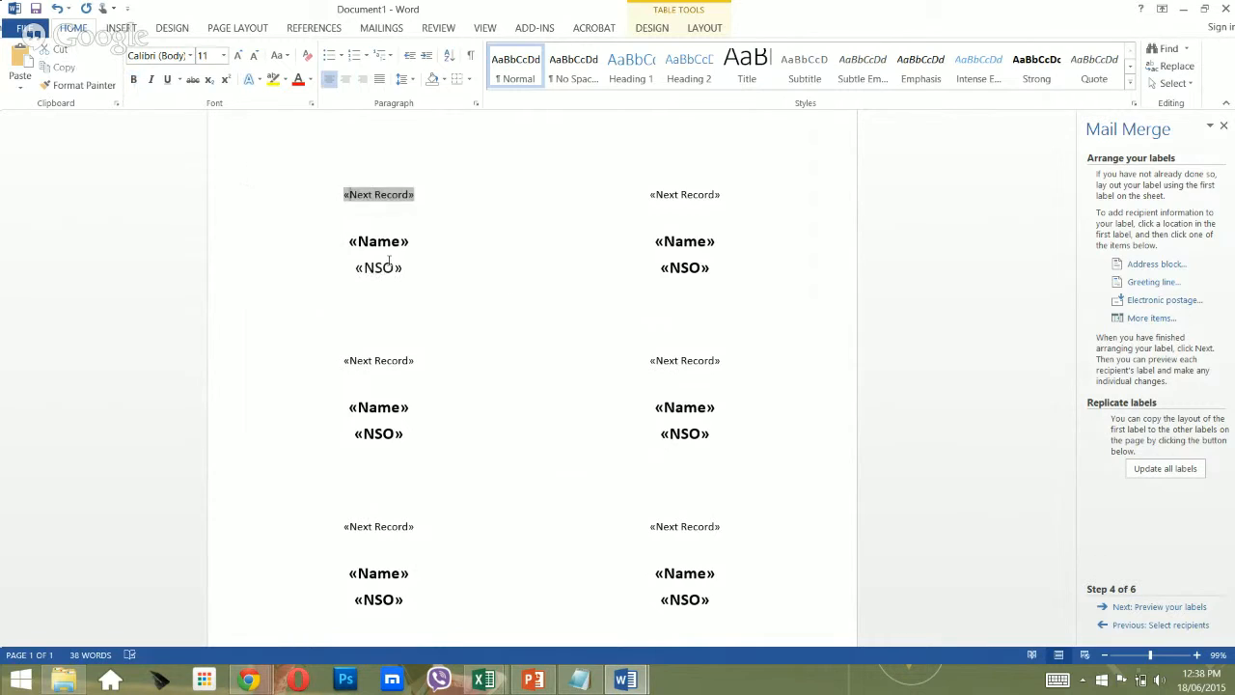
pyautogui.press('Down')
pyautogui.press('Down')
pyautogui.hotkey('shift', 'Right')
pyautogui.hotkey('shift', 'Right')
pyautogui.hotkey('shift', 'Right')
pyautogui.hotkey('shift', 'Right')
pyautogui.hotkey('shift', 'Right')
pyautogui.hotkey('shift', 'Right')
pyautogui.hotkey('shift', 'Right')
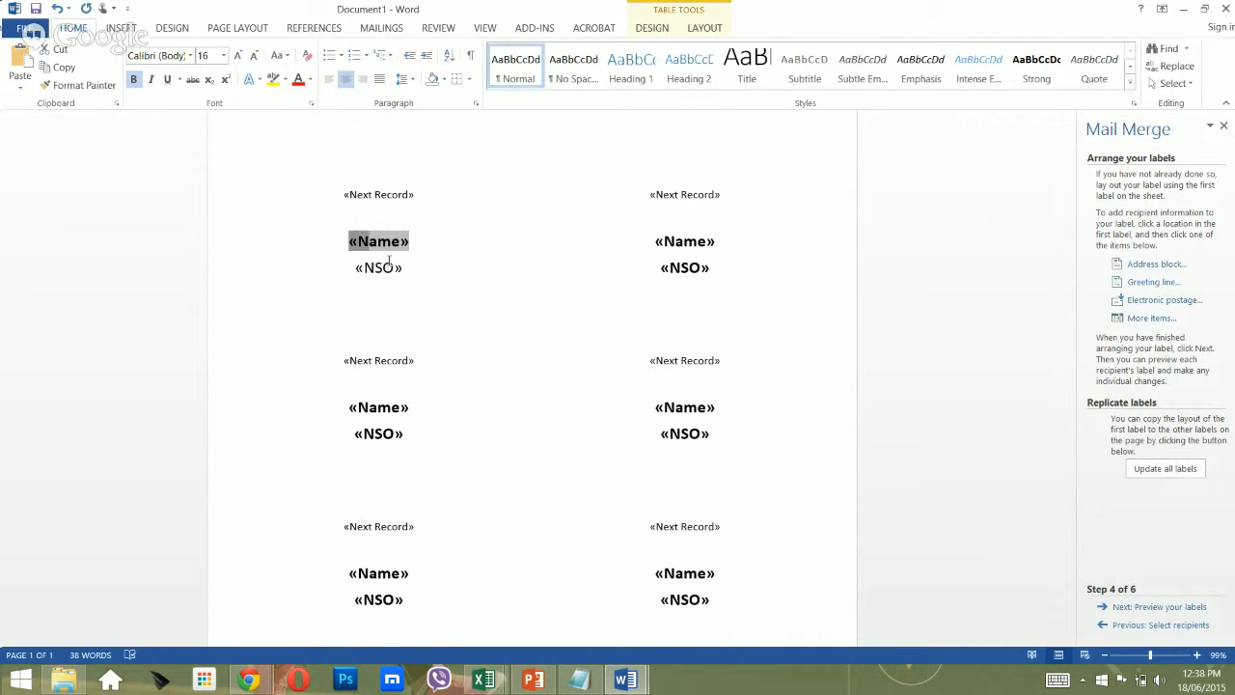
pyautogui.hotkey('shift', 'Down')
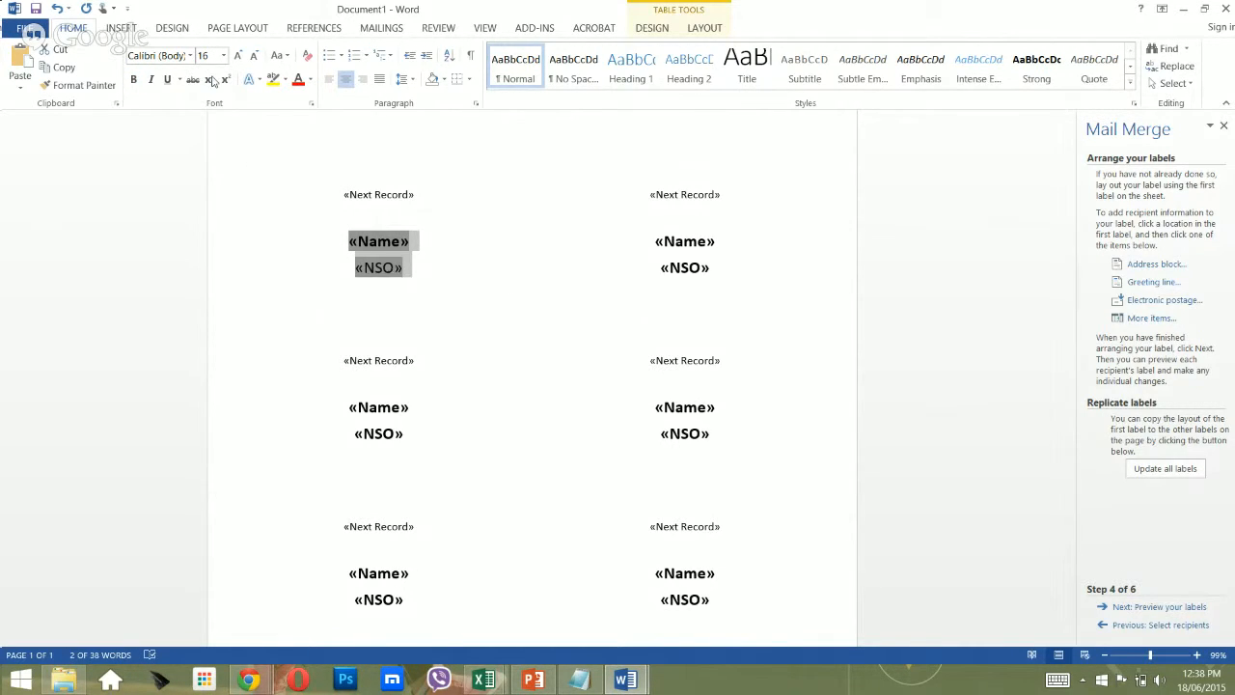
pyautogui.click(237, 55)
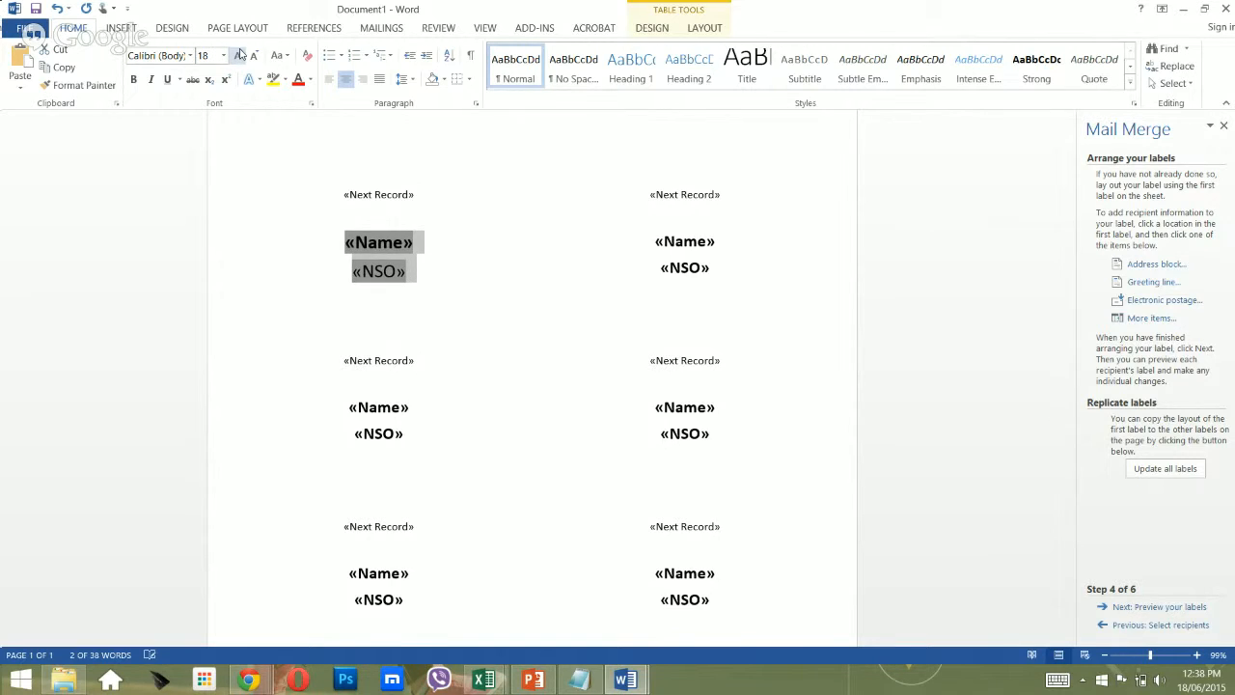
pyautogui.click(498, 329)
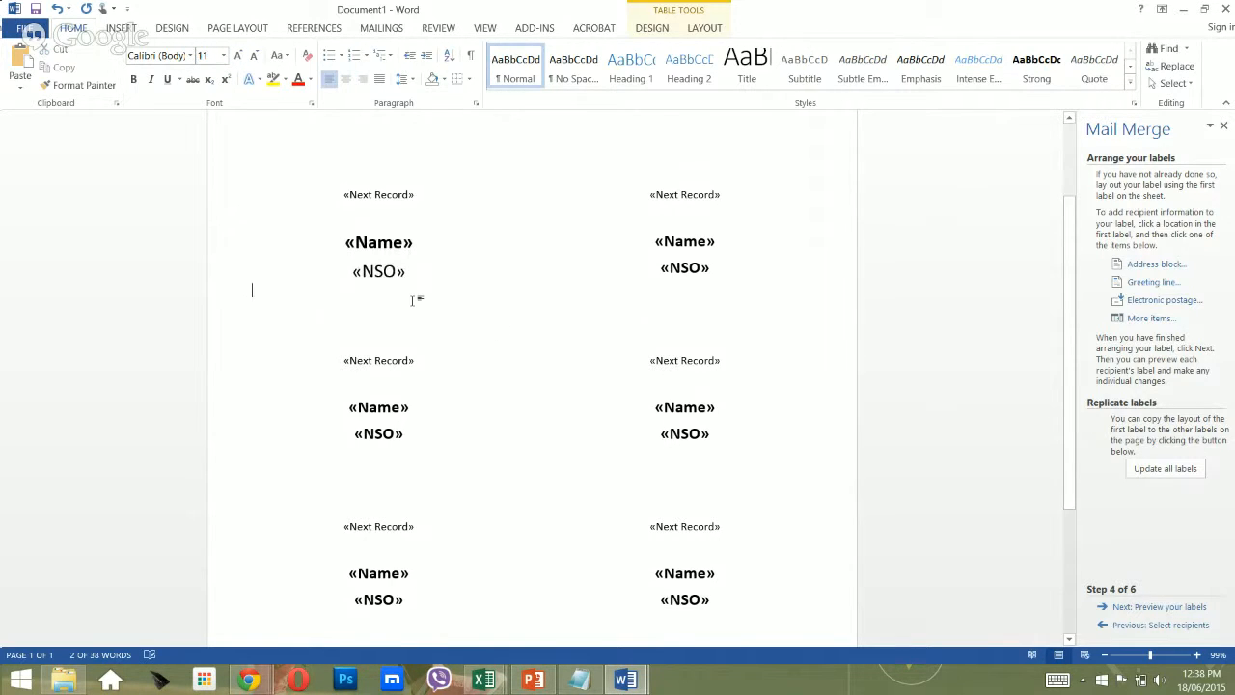
pyautogui.click(1183, 472)
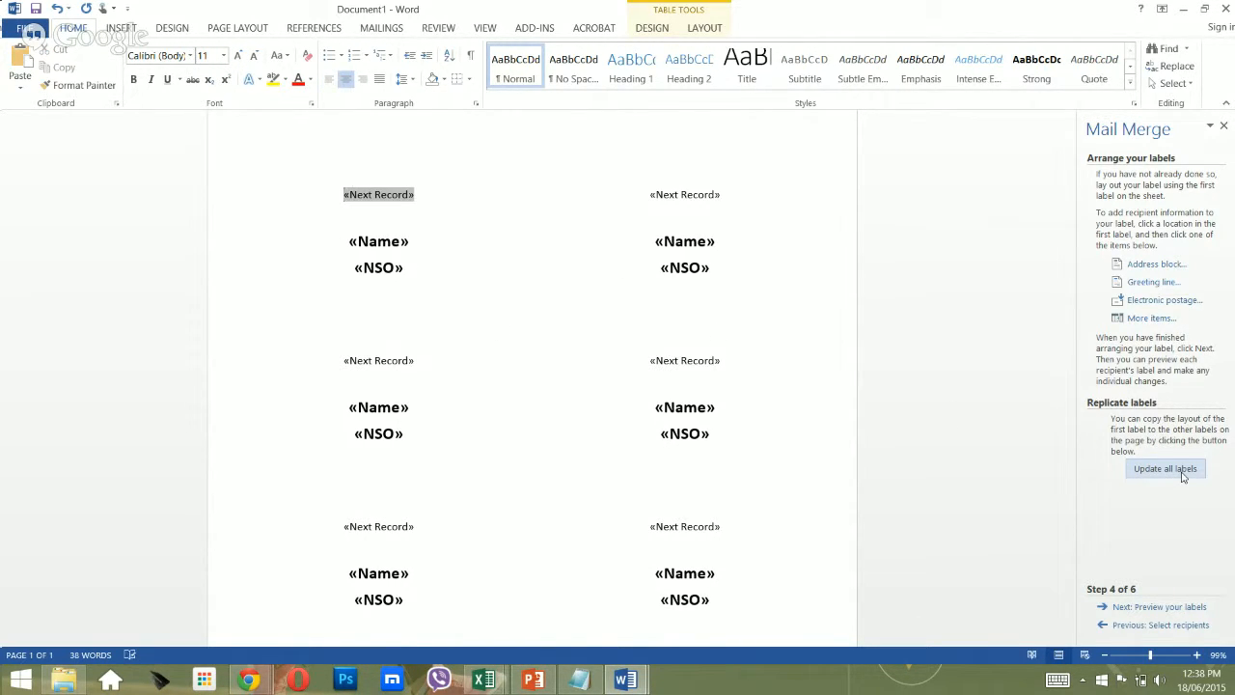
# Make the first label's «NSO» plain, «Name» one size larger, and apply it to all labels.
pyautogui.click(379, 243)
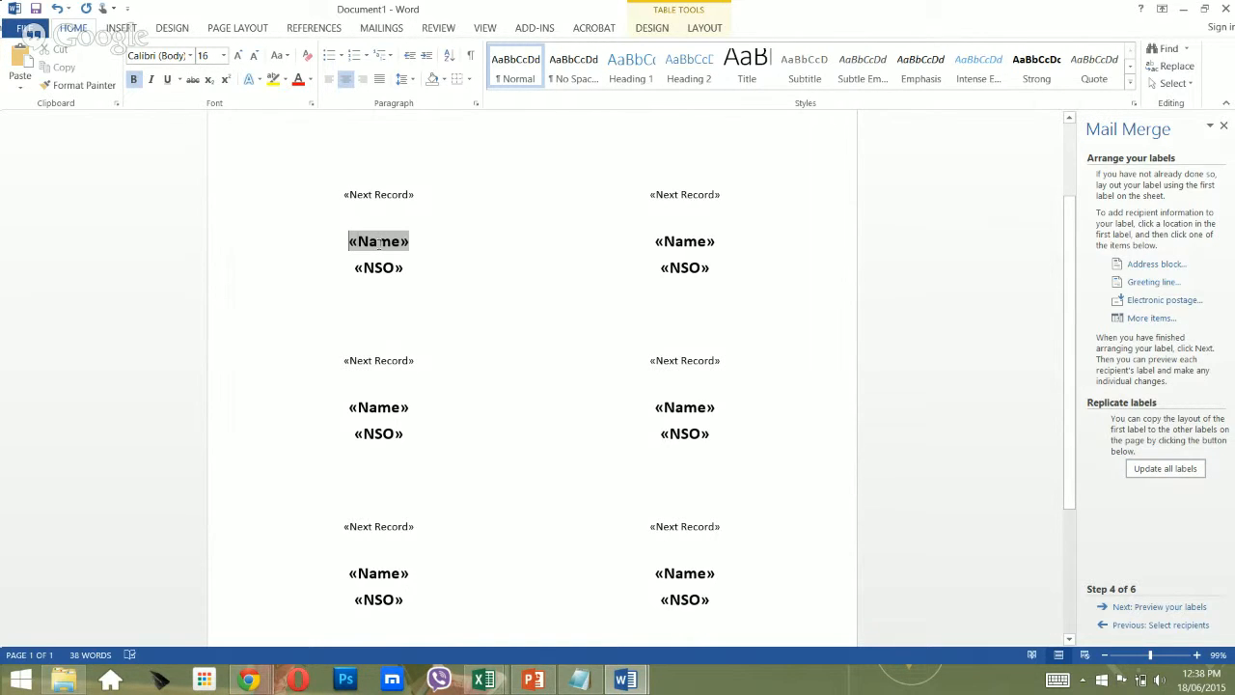
pyautogui.press('Right')
pyautogui.press('Right')
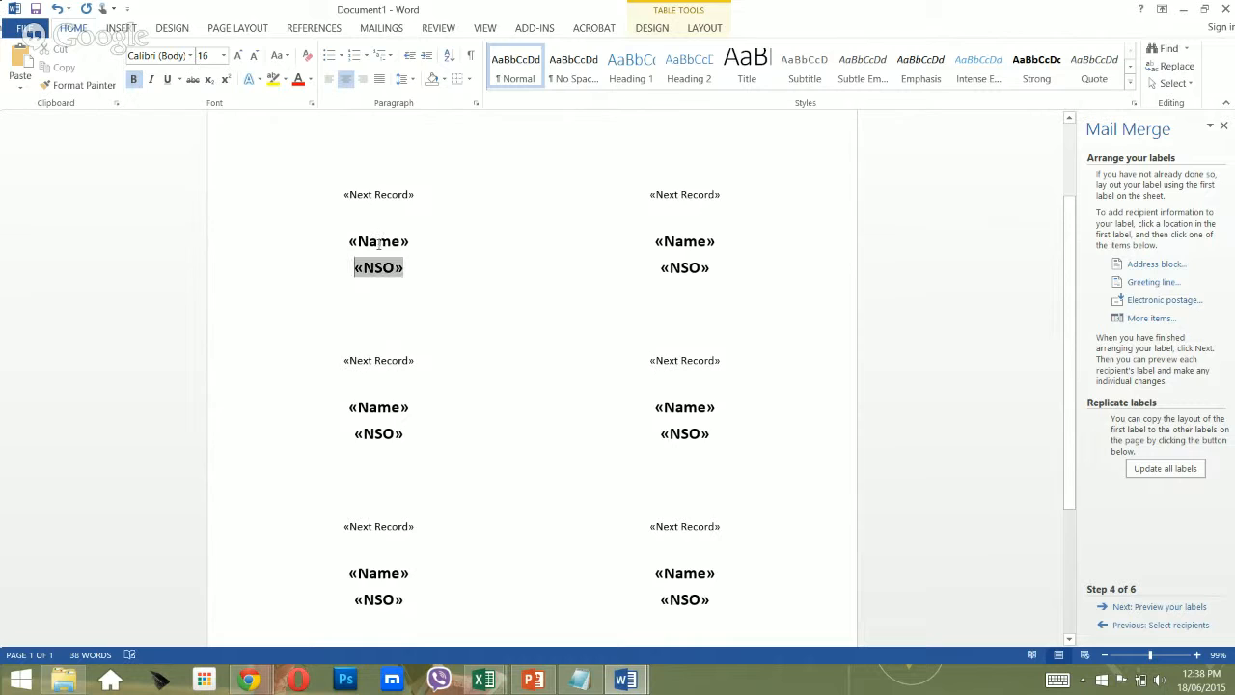
pyautogui.hotkey('shift', 'Right')
pyautogui.hotkey('shift', 'Right')
pyautogui.hotkey('shift', 'Right')
pyautogui.hotkey('shift', 'Right')
pyautogui.hotkey('shift', 'Right')
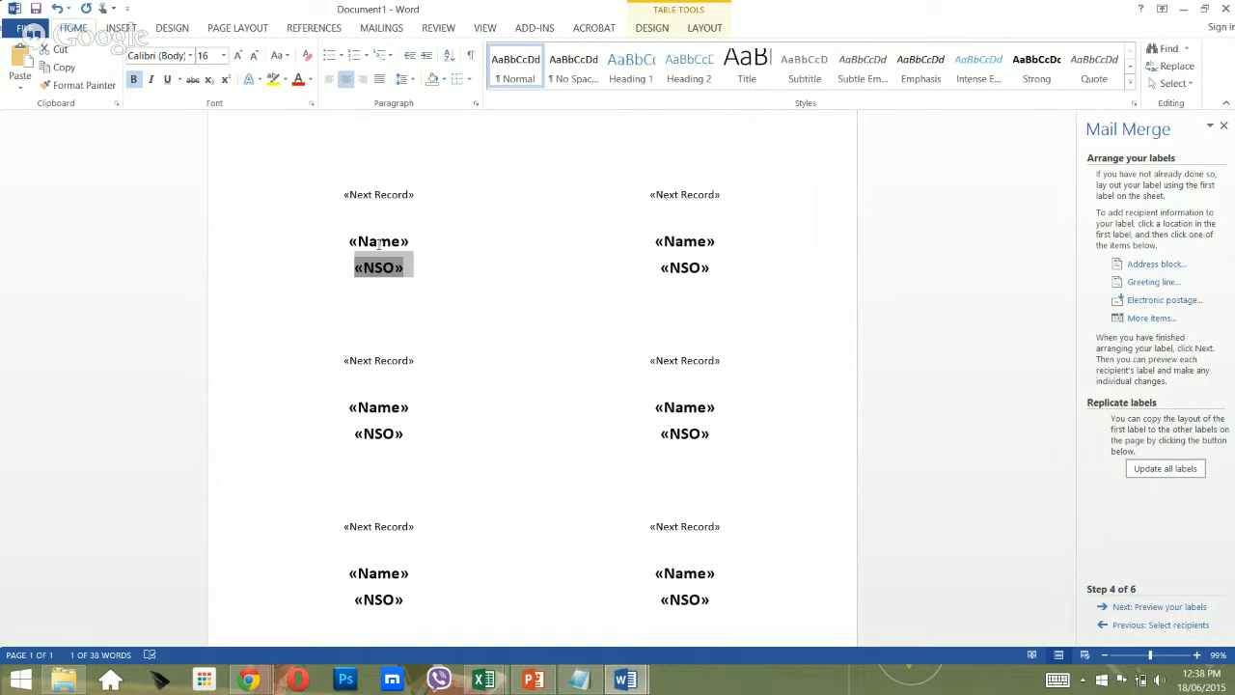
pyautogui.scroll(2, 379, 243)
pyautogui.click(356, 221)
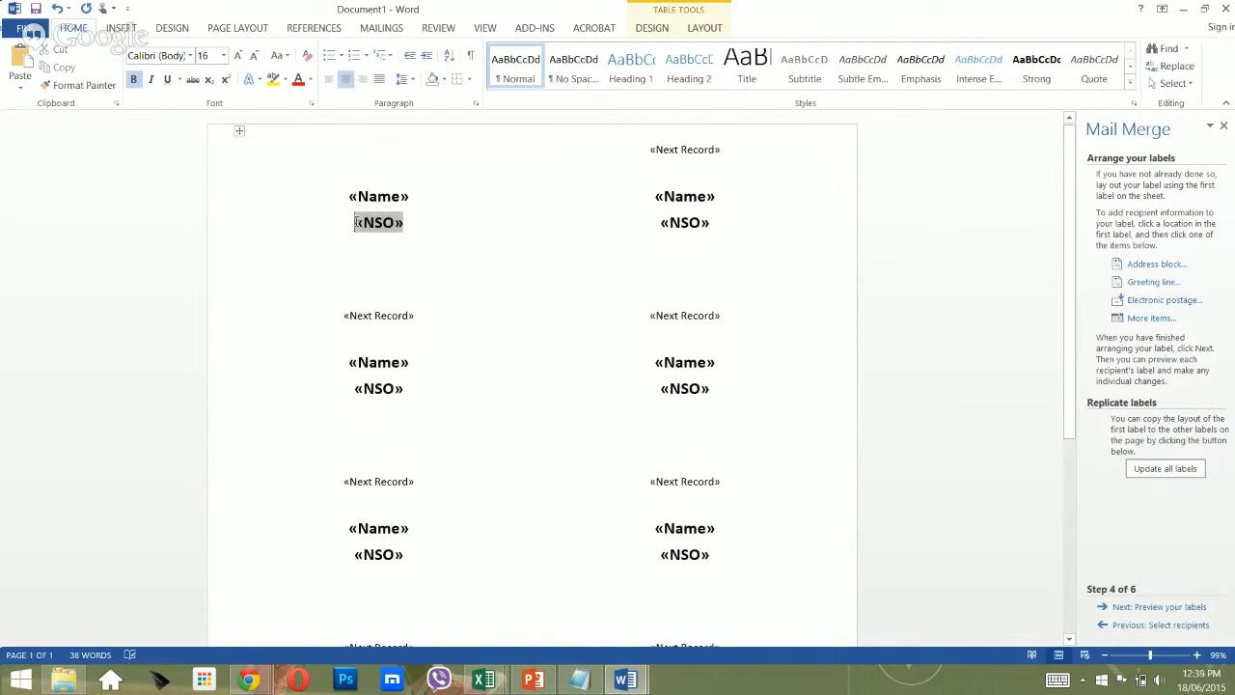
pyautogui.press('Left')
pyautogui.hotkey('shift', 'Right')
pyautogui.hotkey('shift', 'Right')
pyautogui.hotkey('shift', 'Right')
pyautogui.hotkey('shift', 'Right')
pyautogui.hotkey('shift', 'Right')
pyautogui.hotkey('shift', 'Right')
pyautogui.hotkey('shift', 'Right')
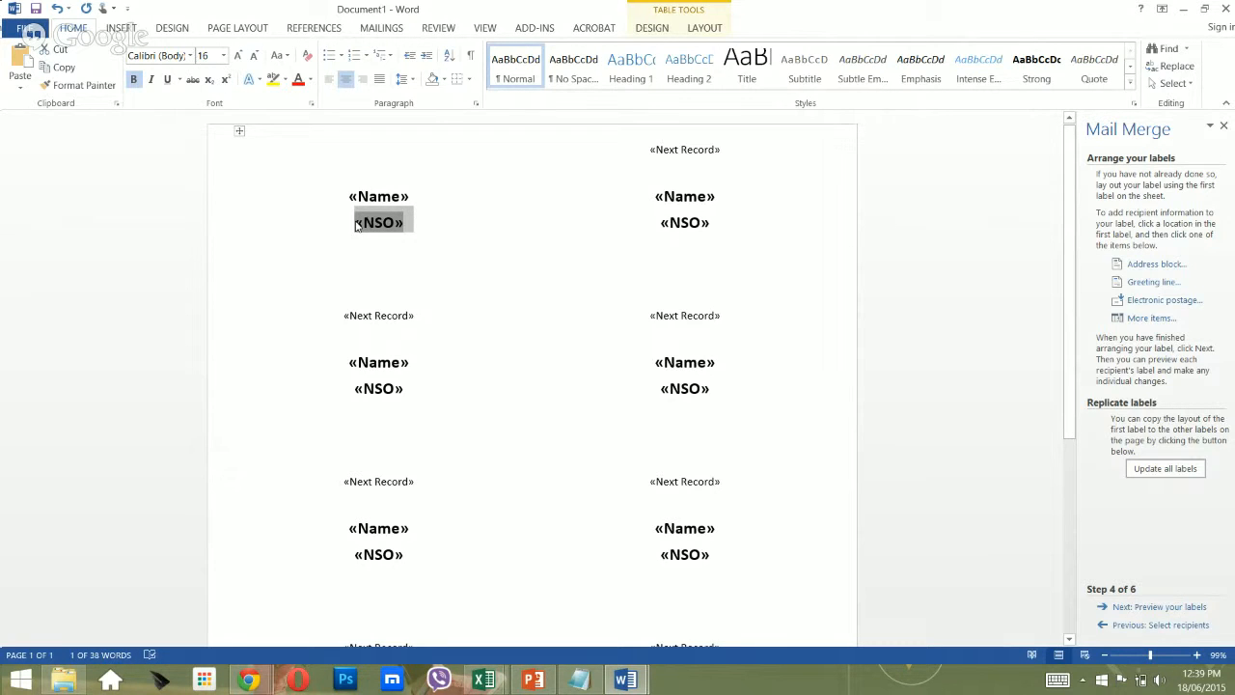
pyautogui.hotkey('ctrl', 'b')
pyautogui.press('Up')
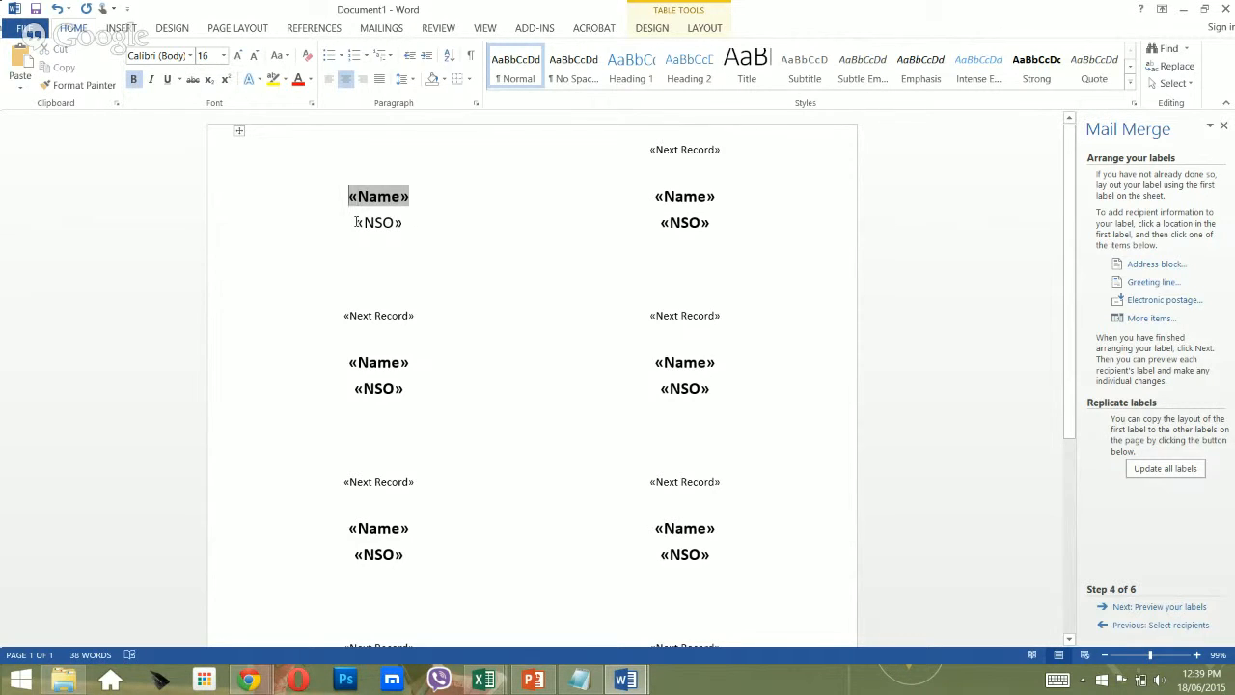
pyautogui.hotkey('shift', 'Right')
pyautogui.hotkey('shift', 'Right')
pyautogui.hotkey('shift', 'Right')
pyautogui.hotkey('shift', 'Right')
pyautogui.hotkey('shift', 'Right')
pyautogui.hotkey('shift', 'Right')
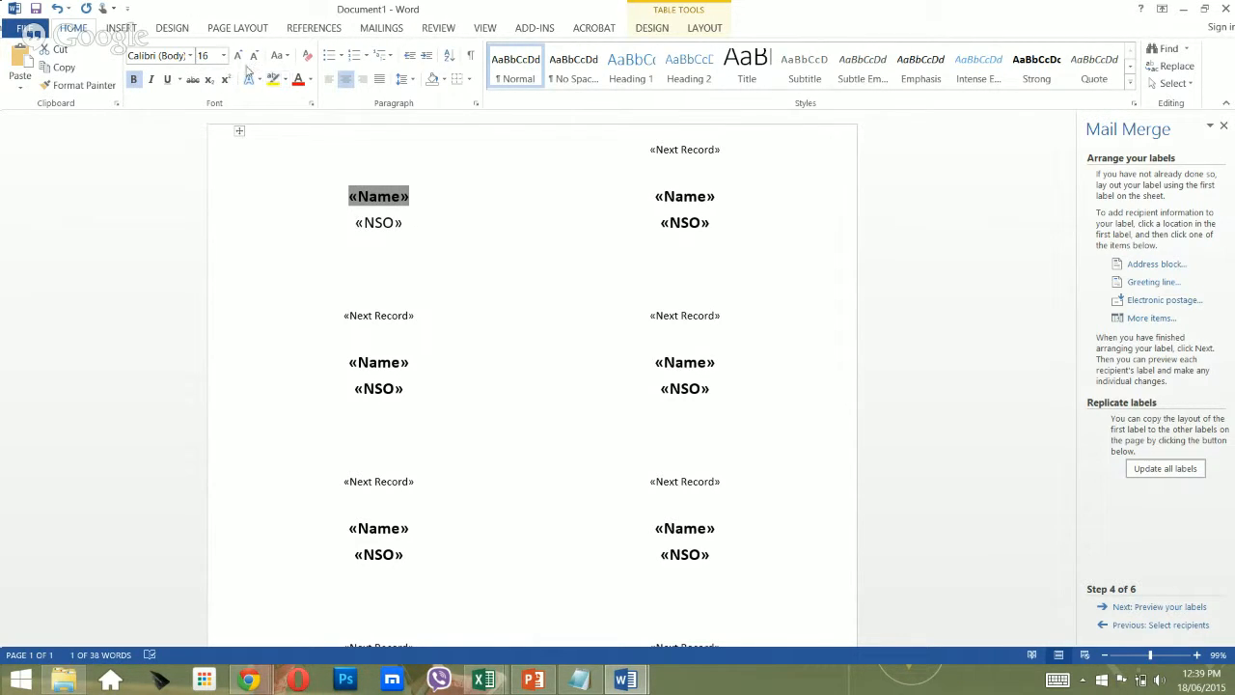
pyautogui.click(237, 55)
pyautogui.click(458, 300)
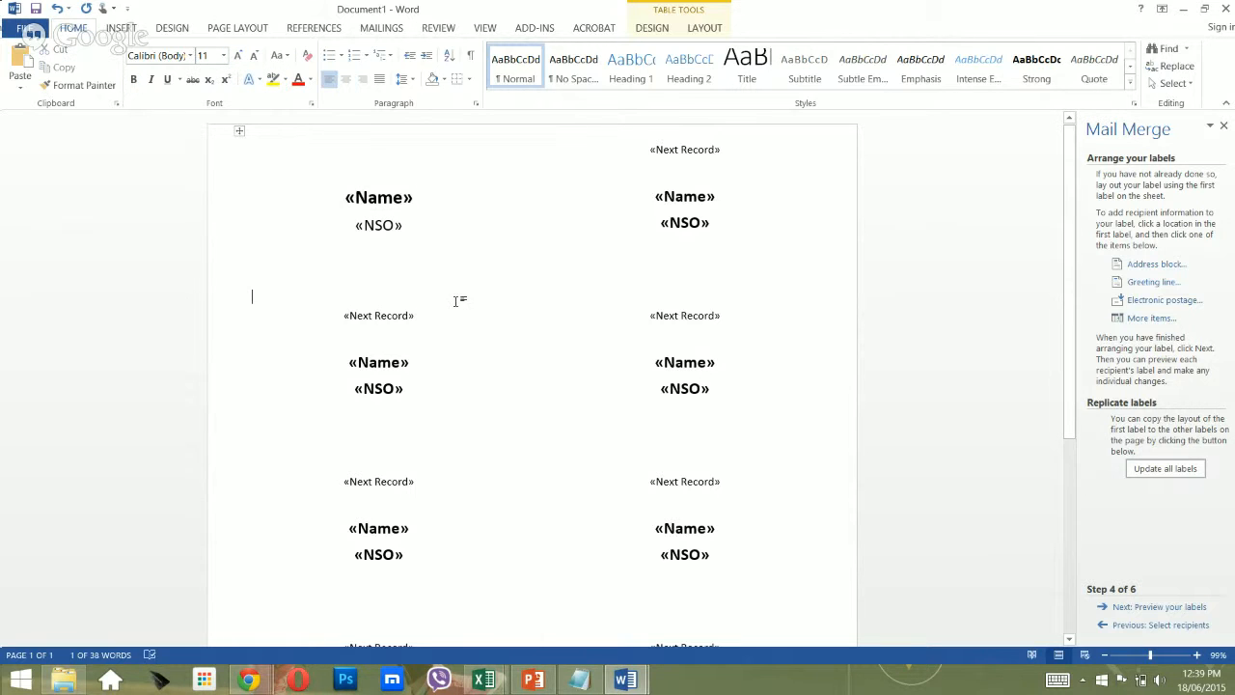
pyautogui.click(1165, 470)
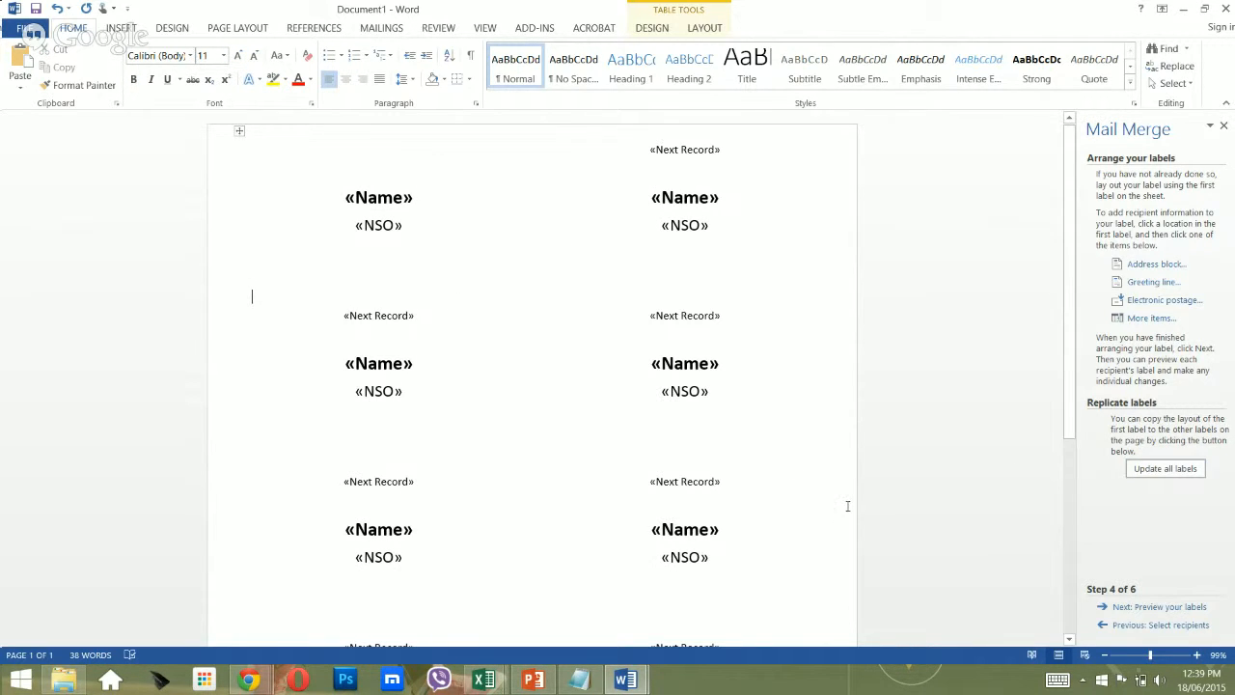
# Preview the labels with bold names over plain organisations, then advance to Step 6, Complete the merge.
pyautogui.click(1156, 606)
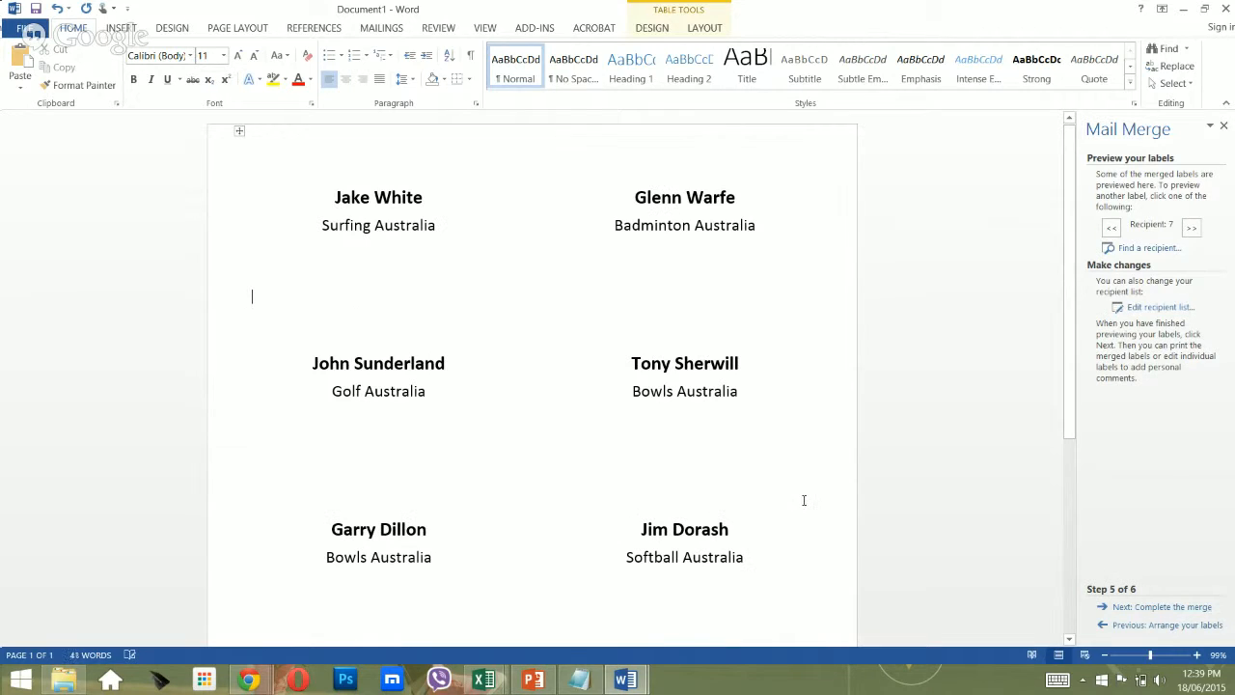
pyautogui.scroll(-5, 583, 364)
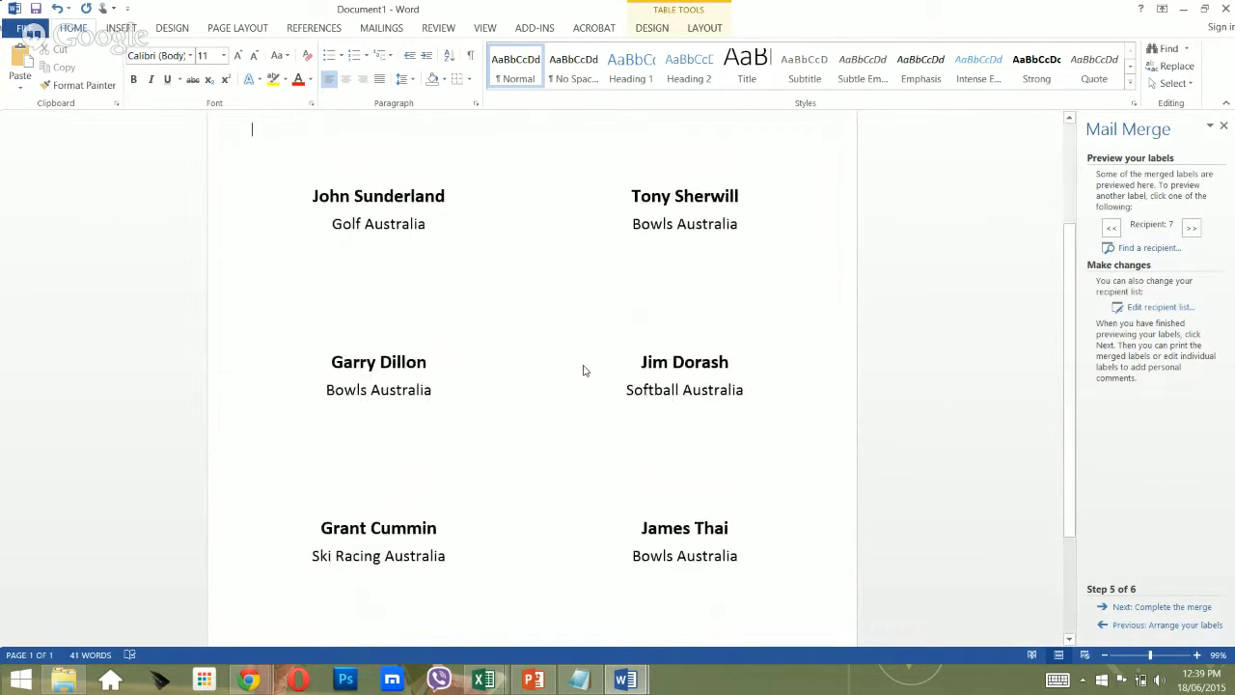
pyautogui.scroll(5, 583, 374)
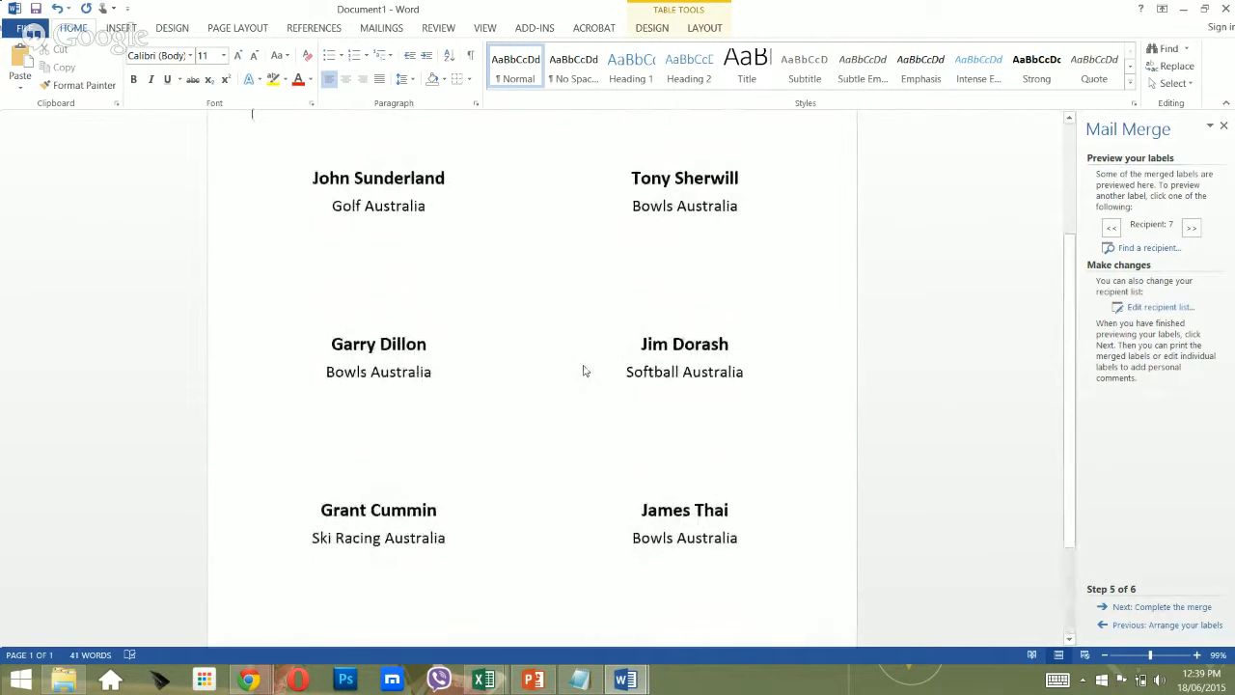
pyautogui.click(1167, 608)
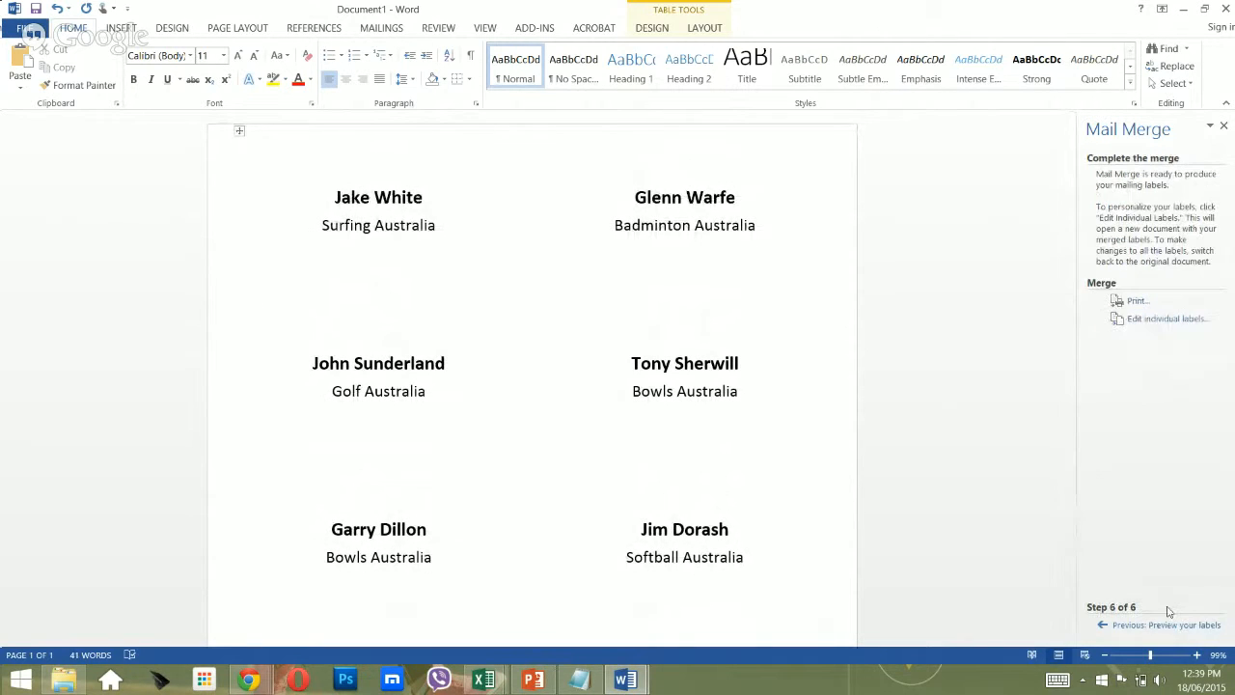
# Merge all records into a new Labels1 document and scroll through the merged labels.
pyautogui.click(1148, 320)
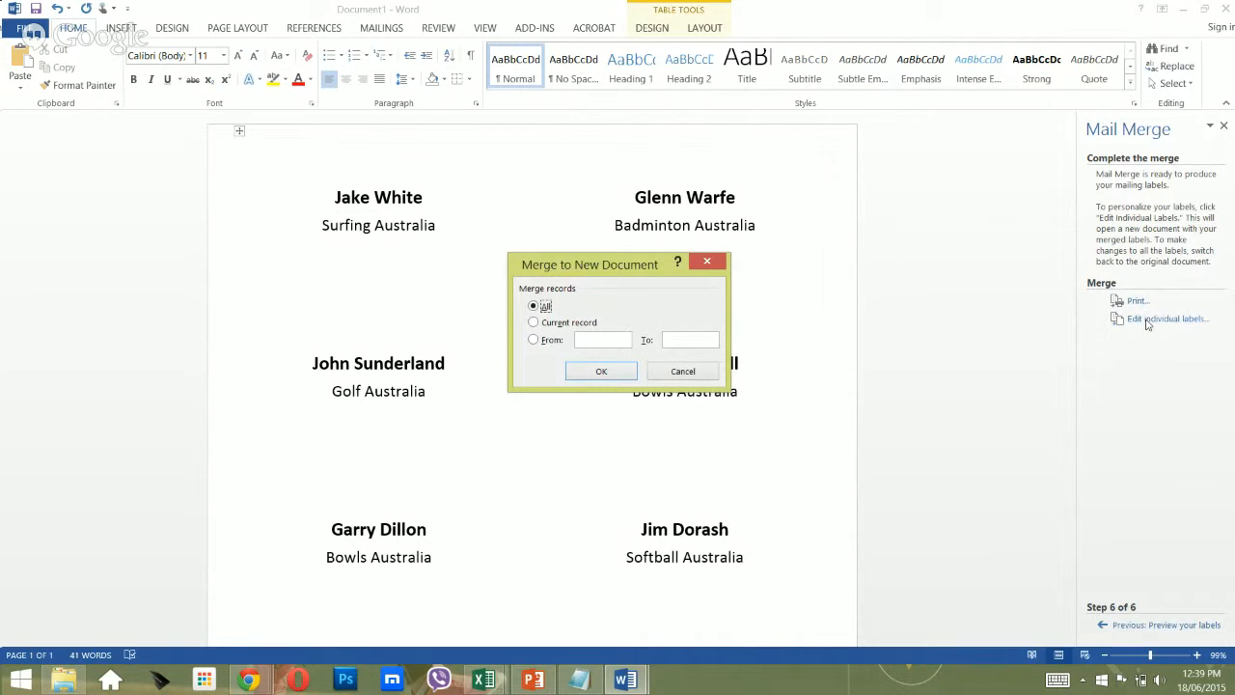
pyautogui.click(600, 373)
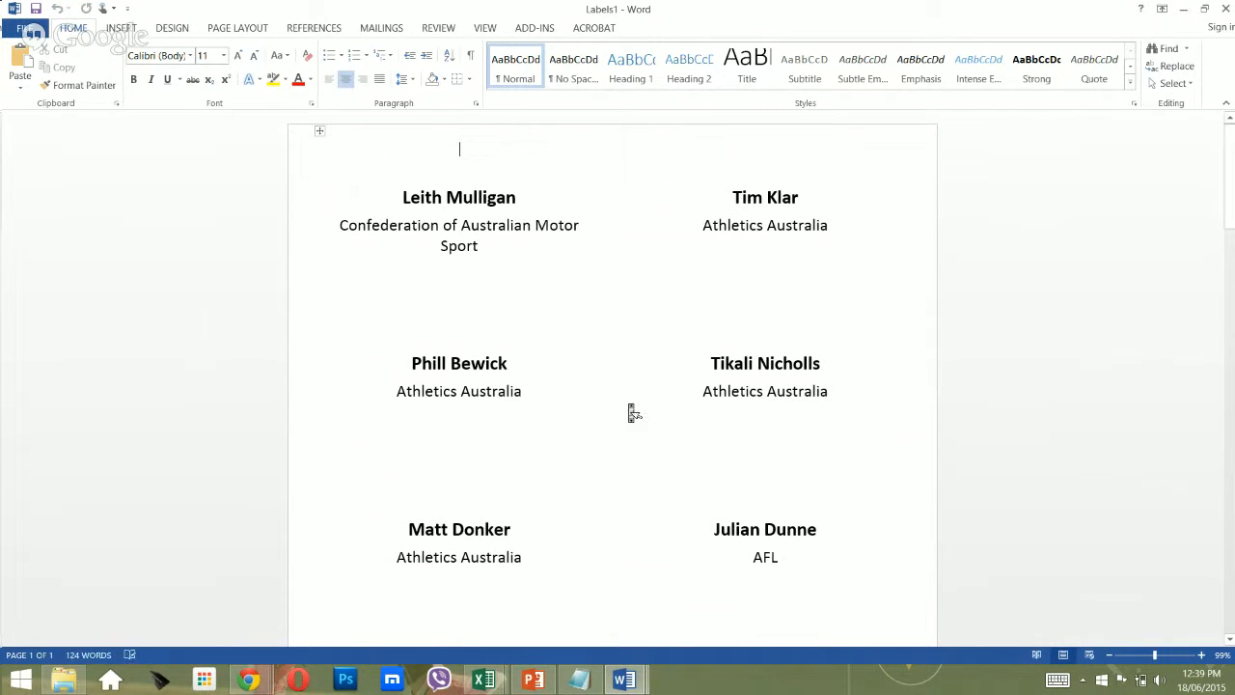
pyautogui.scroll(-20, 634, 413)
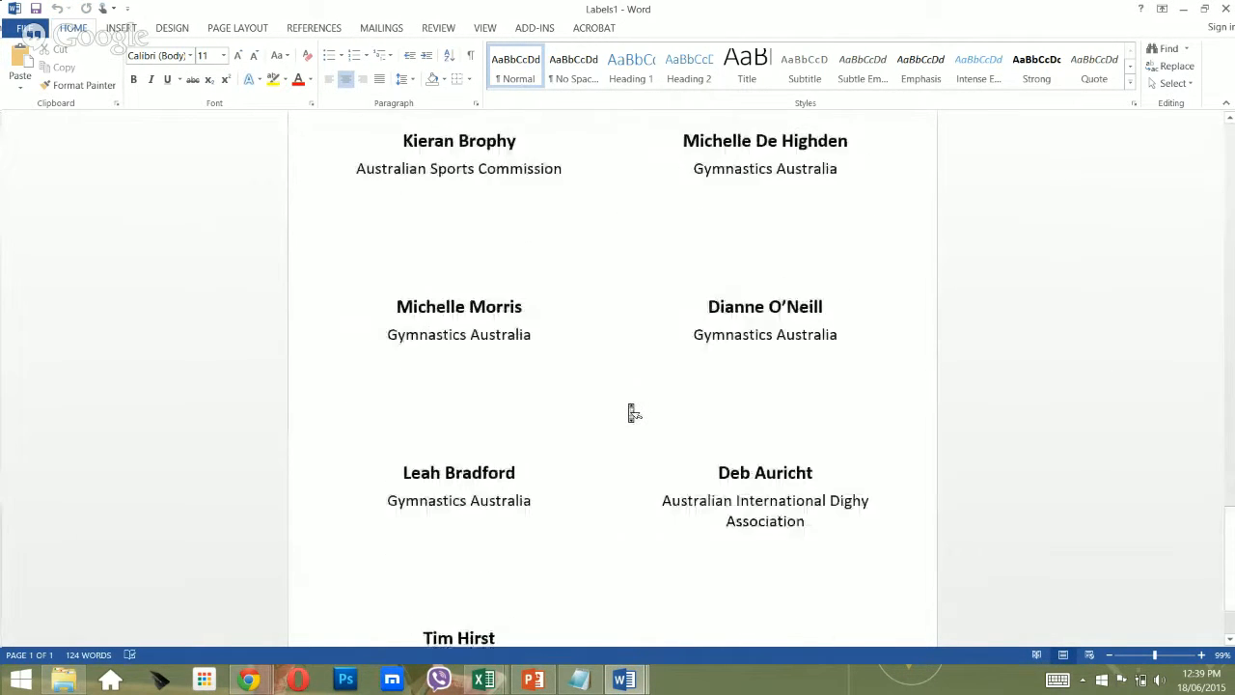
pyautogui.scroll(-3, 634, 412)
pyautogui.scroll(3, 634, 413)
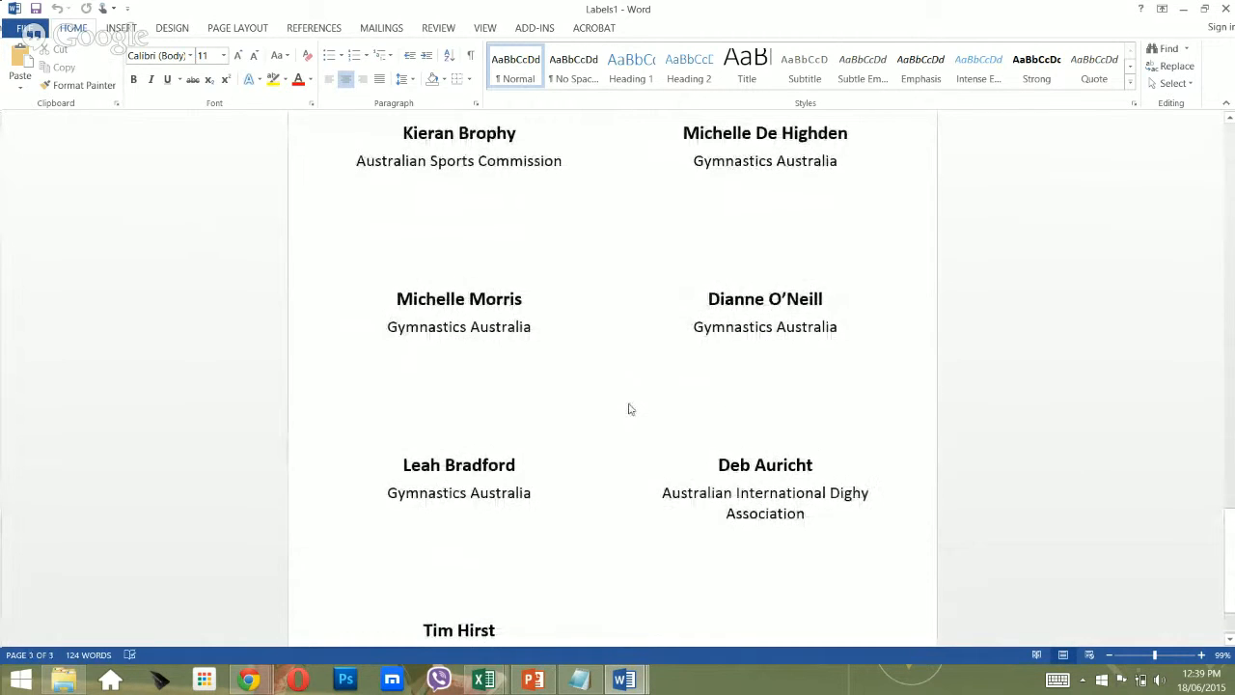
pyautogui.scroll(-3, 634, 413)
pyautogui.scroll(20, 634, 413)
# Check the last labels, then bring the NSO Digital Innovation Workshop List workbook to the front.
pyautogui.scroll(10, 634, 413)
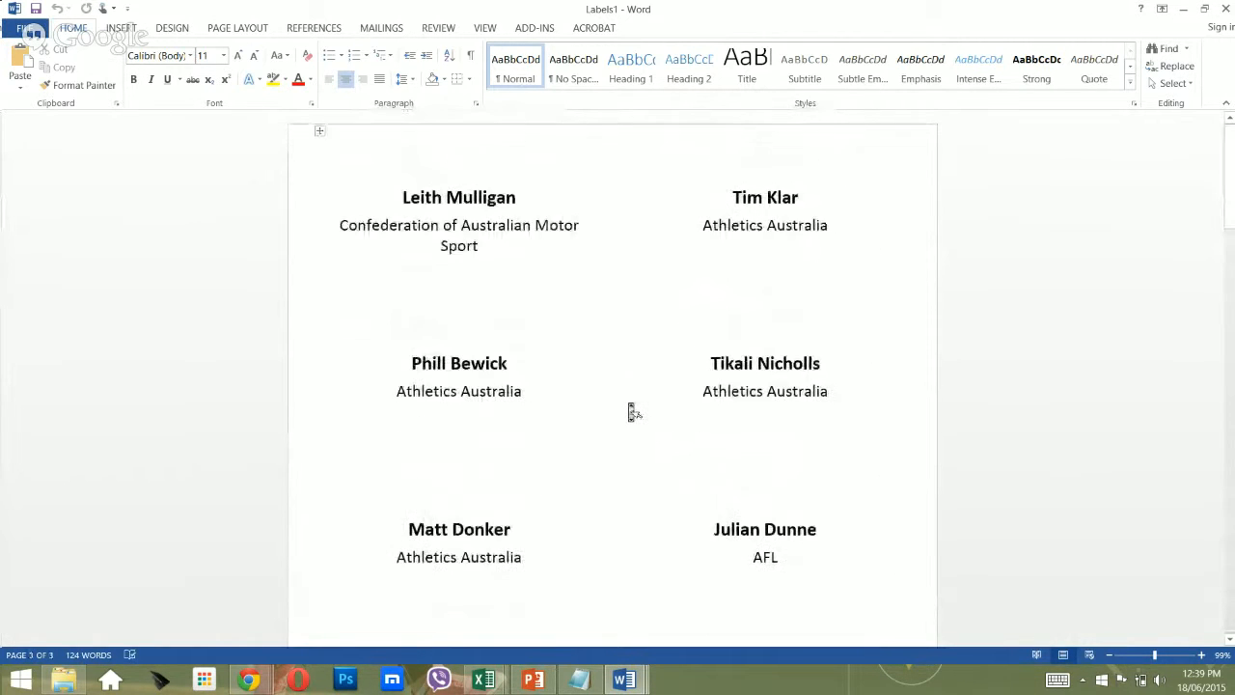
pyautogui.scroll(-20, 634, 413)
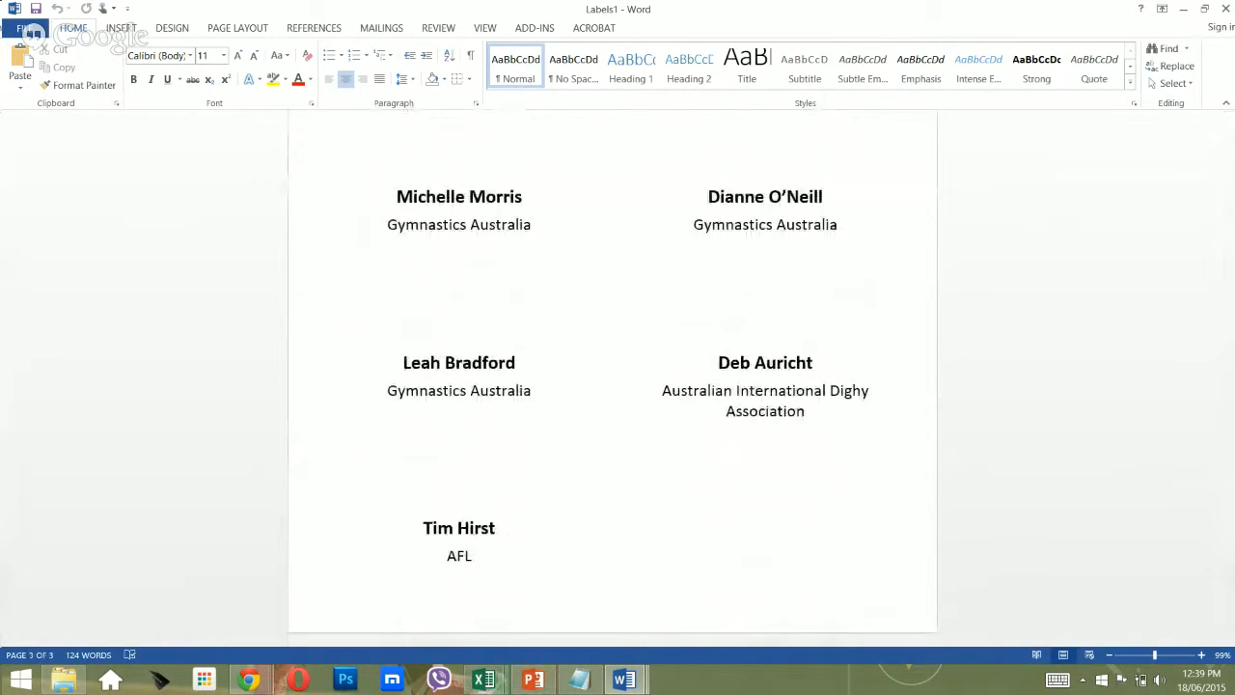
pyautogui.moveTo(483, 679)
pyautogui.click(751, 573)
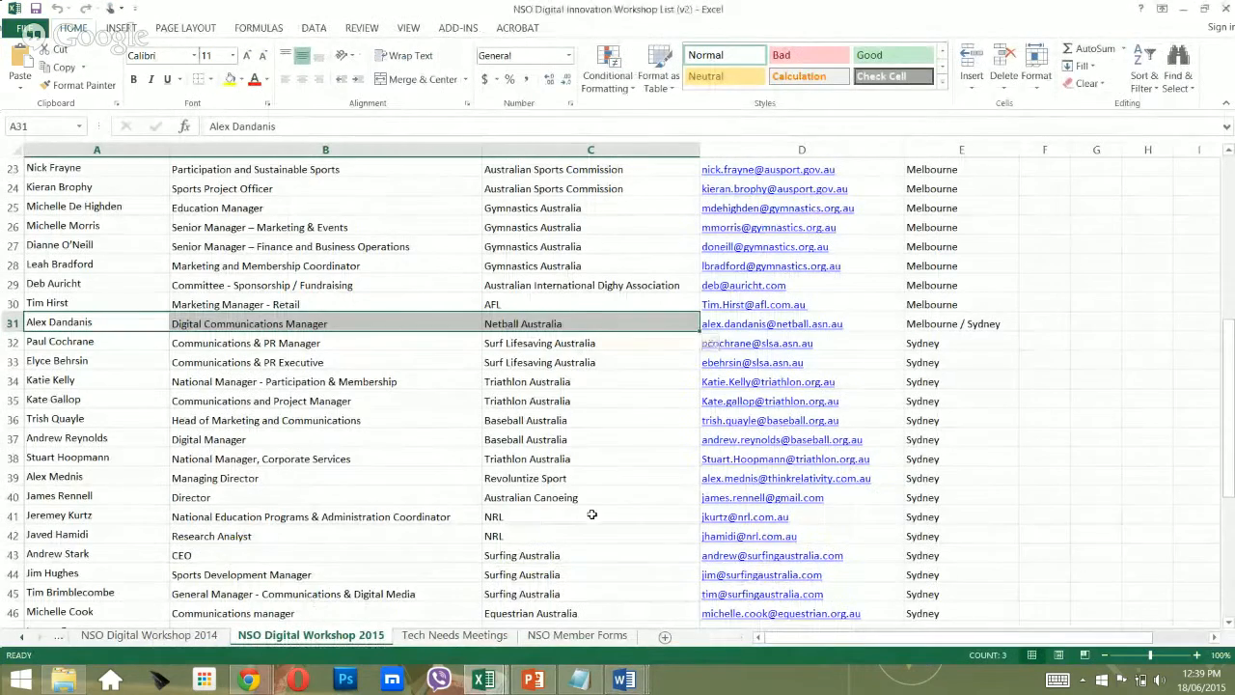
# Copy the missing attendee's name from cell A31 in Excel and return to Labels1.
pyautogui.click(605, 305)
pyautogui.press('Left')
pyautogui.press('Left')
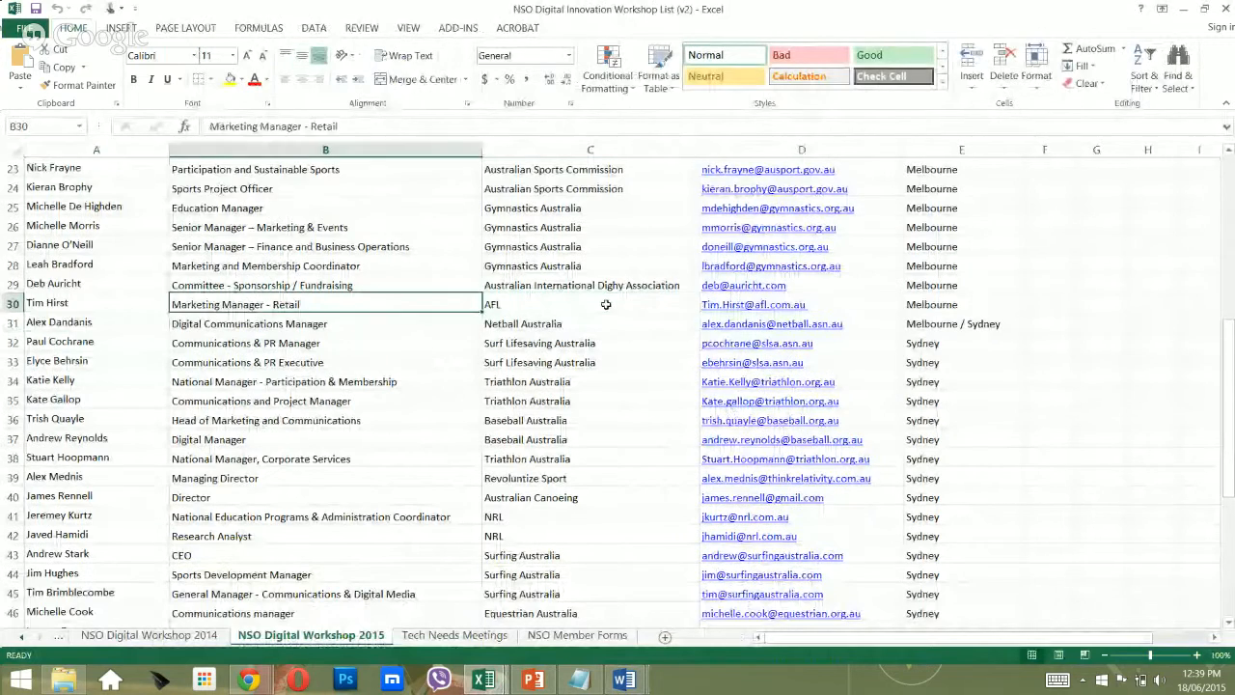
pyautogui.press('Down')
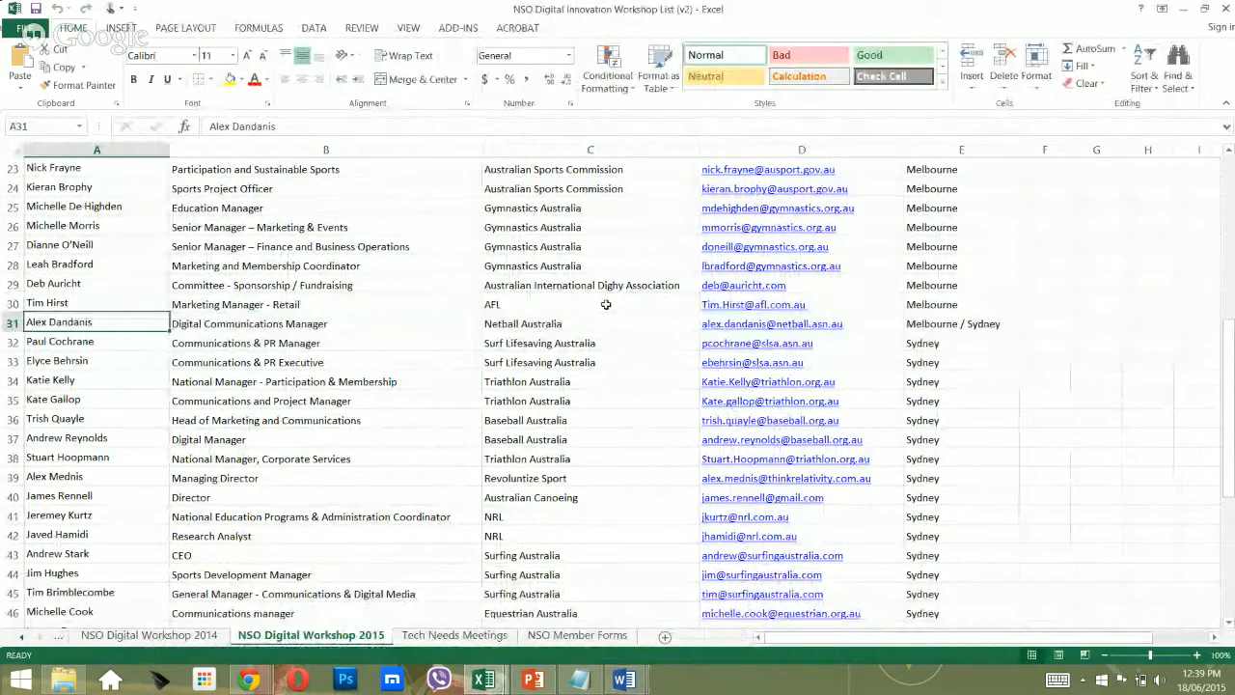
pyautogui.hotkey('ctrl', 'c')
pyautogui.hotkey('alt', 'Tab')
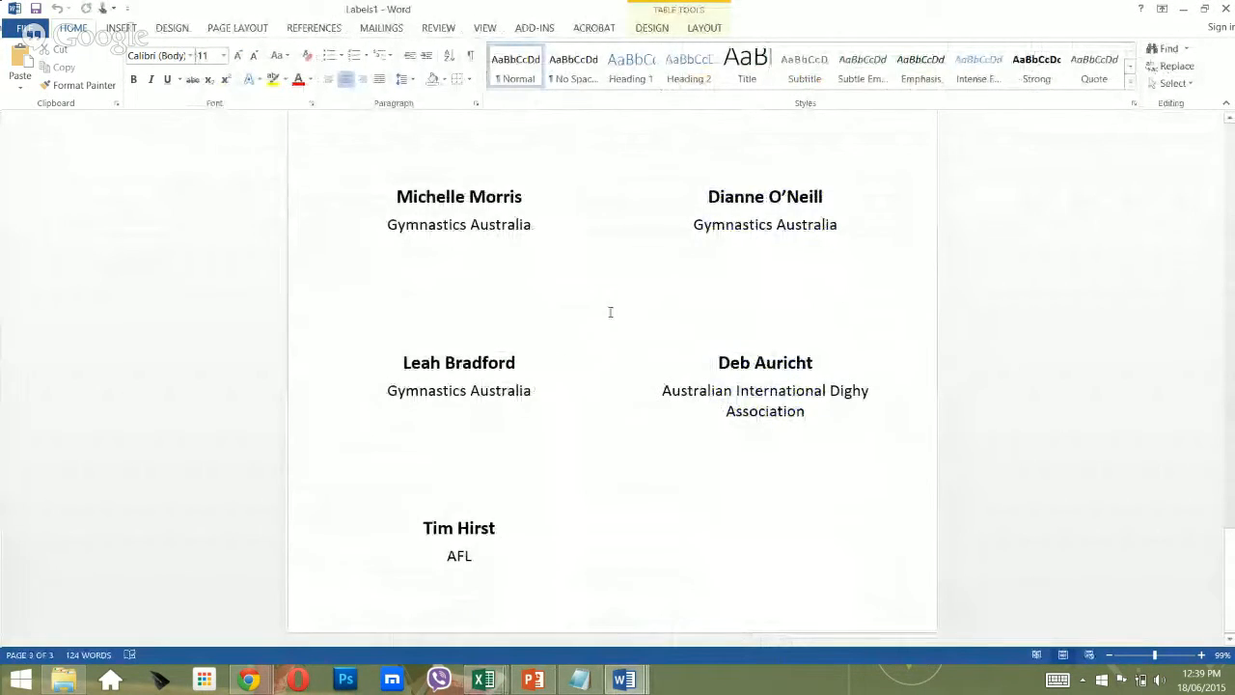
# Duplicate the last AFL label into the empty label beside it, keeping its bold centred formatting.
pyautogui.click(750, 512)
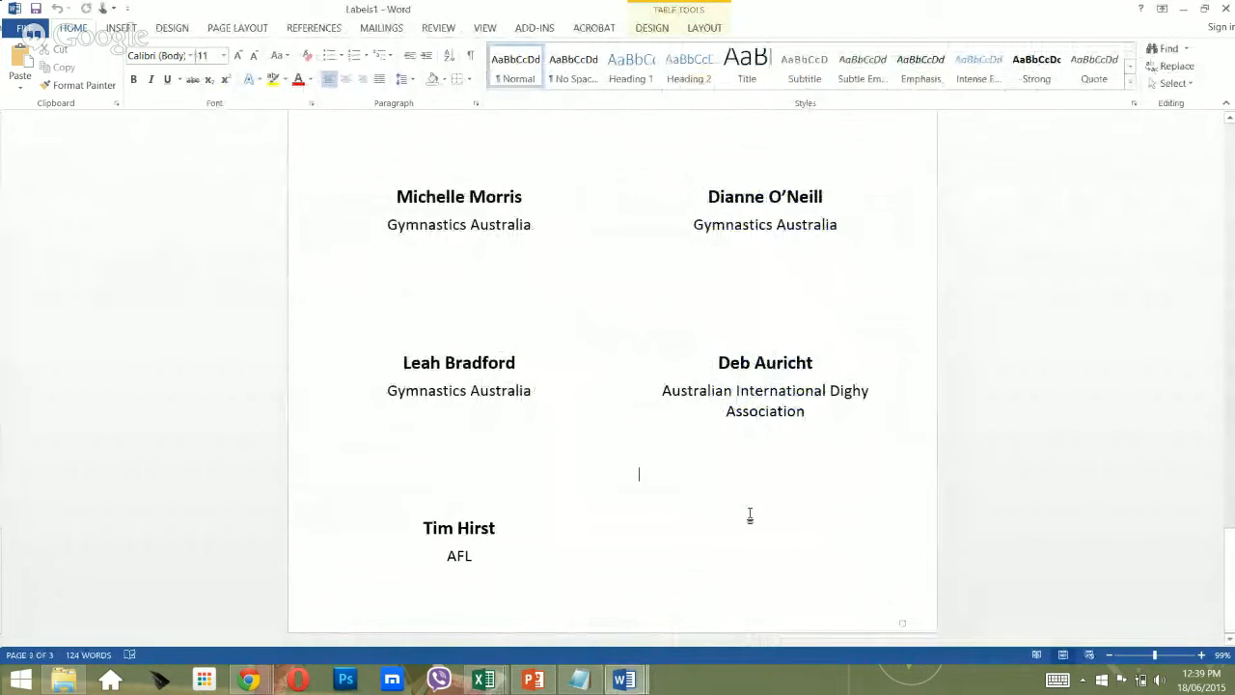
pyautogui.tripleClick(375, 522)
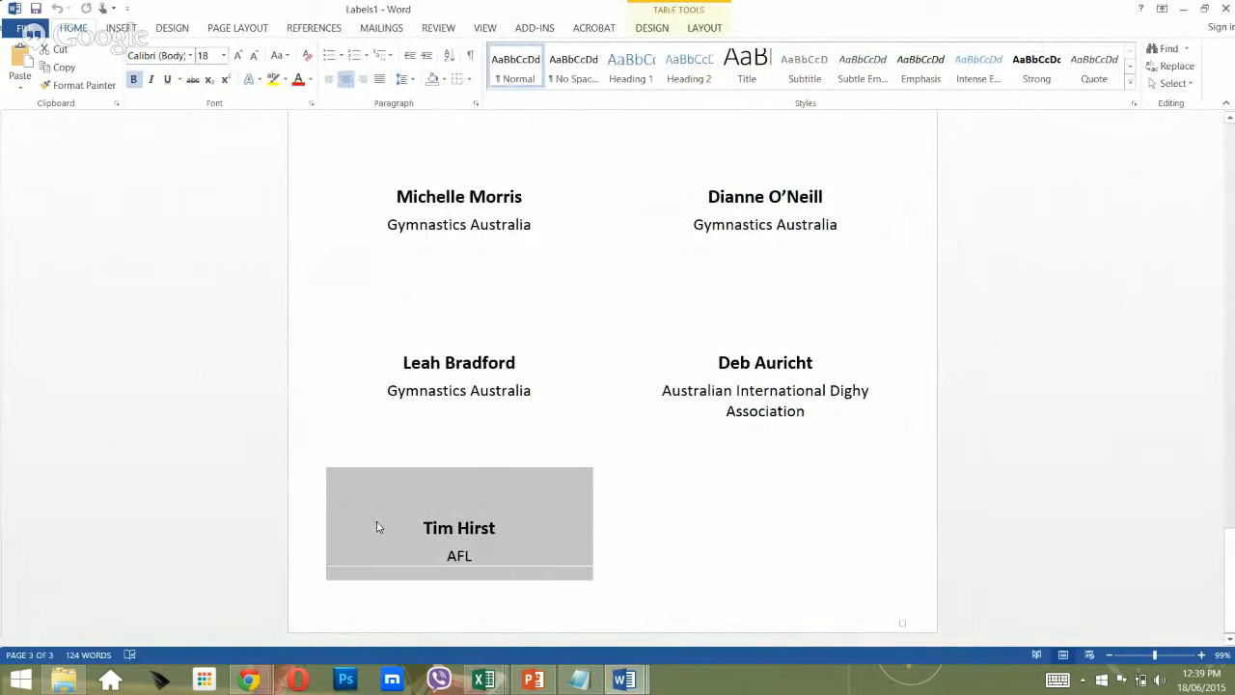
pyautogui.press('Tab')
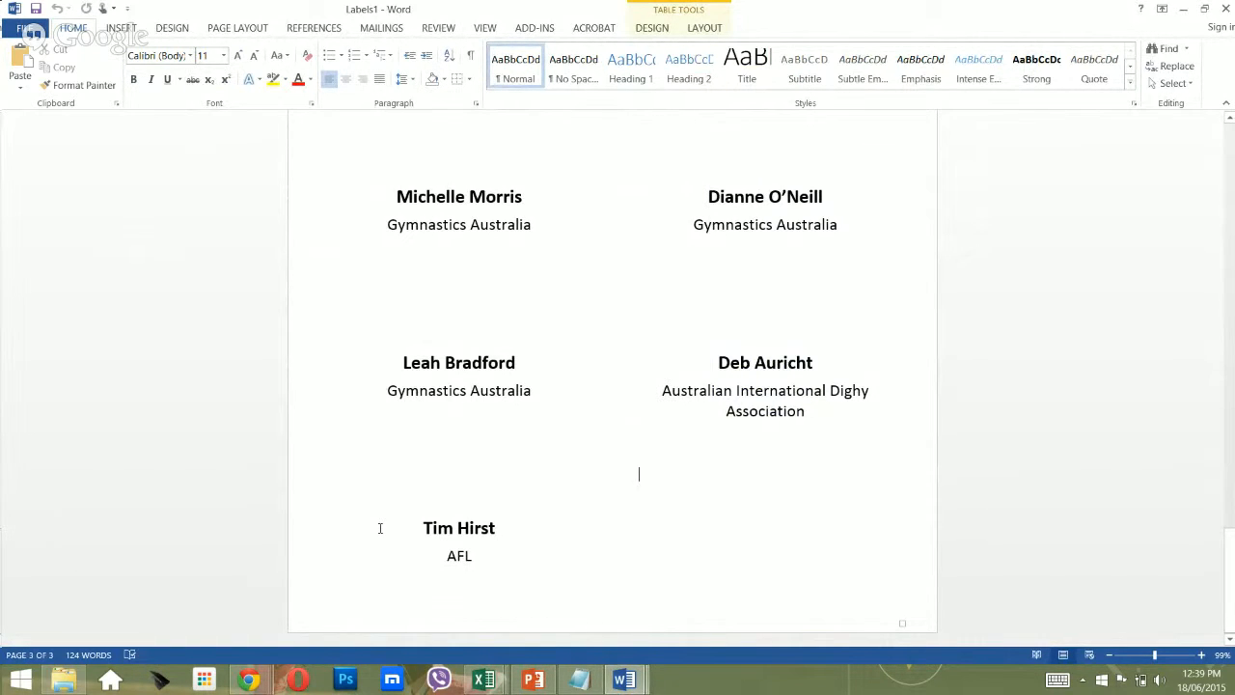
pyautogui.hotkey('ctrl', 'v')
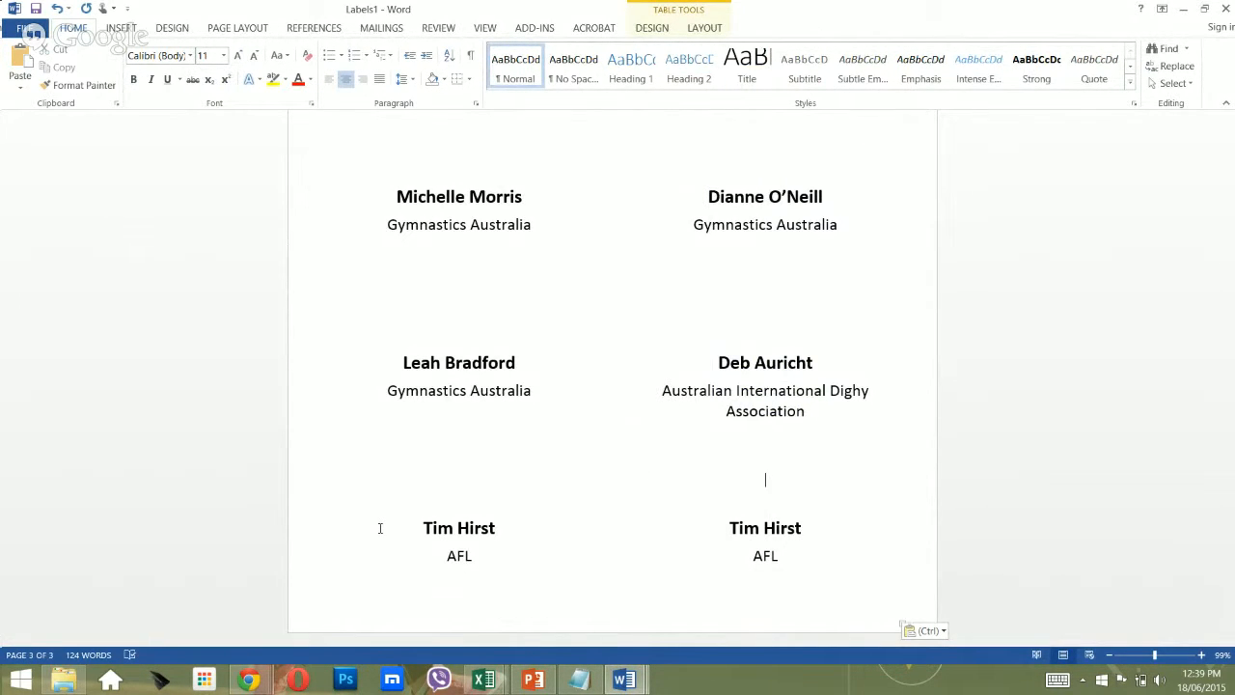
pyautogui.press('ctrl')
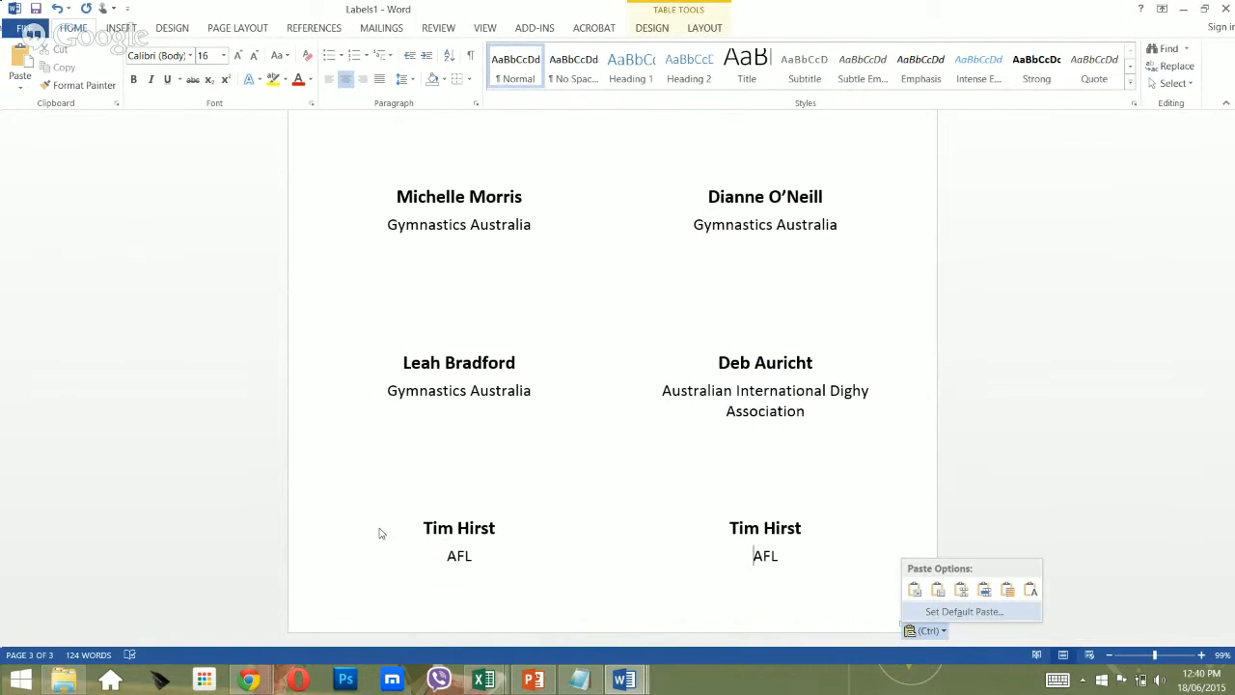
pyautogui.press('t')
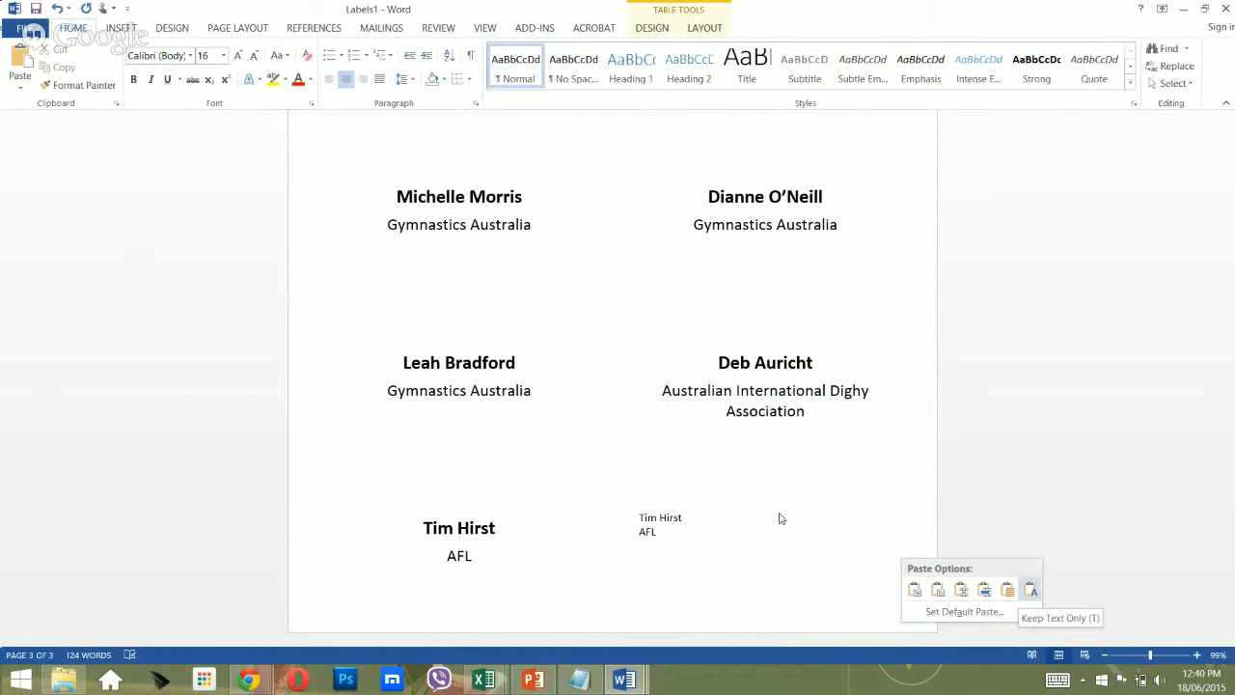
pyautogui.press('Escape')
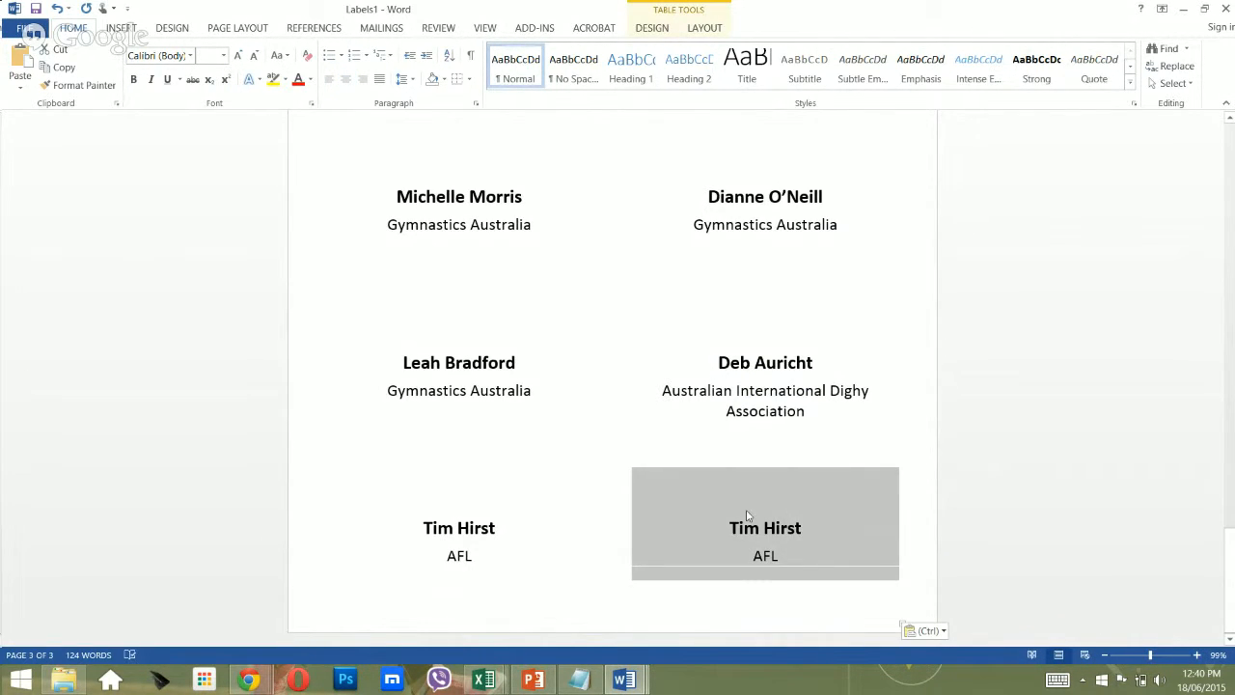
# Select the name line in the copied label, then switch over to Excel.
pyautogui.click(746, 511)
pyautogui.hotkey('shift', 'End')
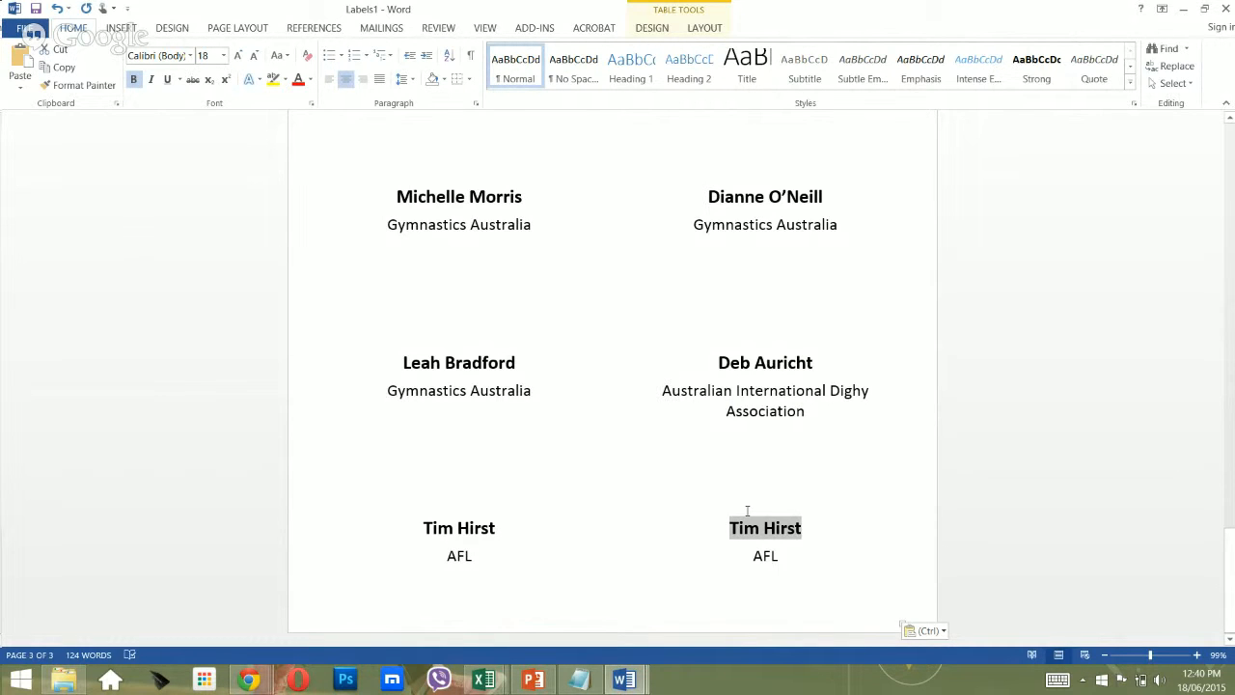
pyautogui.hotkey('alt', 'Tab')
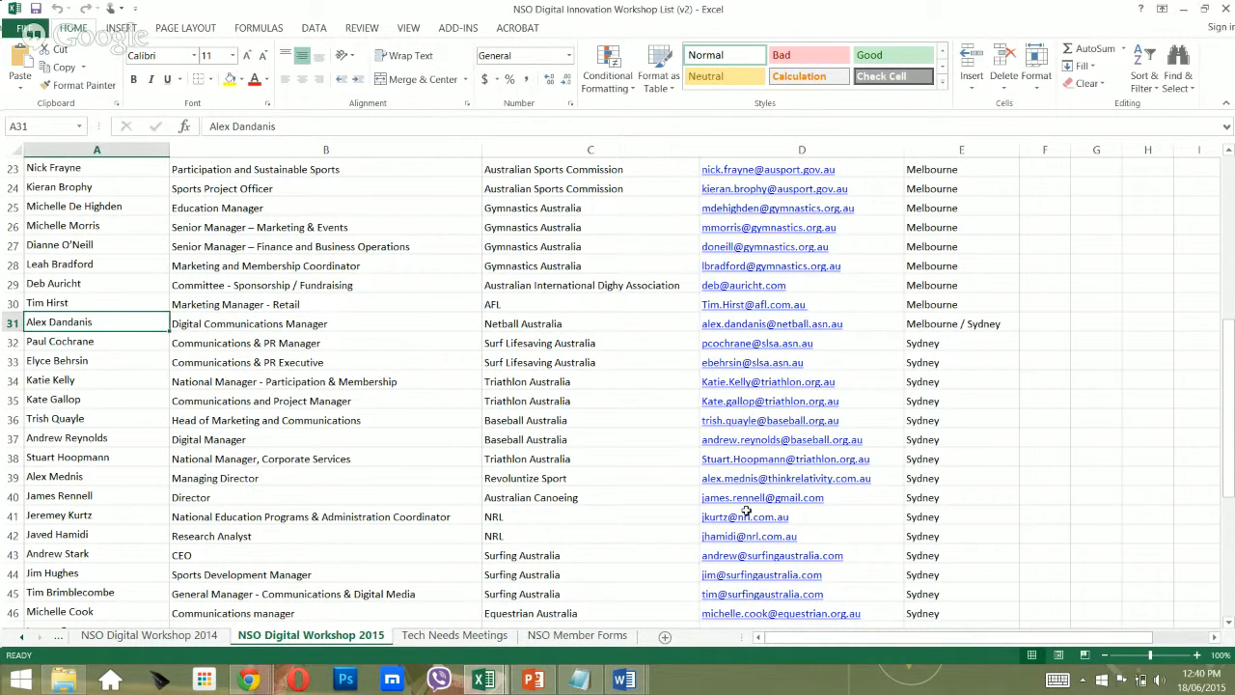
# Replace the copied label's name with the missing attendee's and its AFL line with 'Netball Australia'.
pyautogui.hotkey('alt', 'Tab')
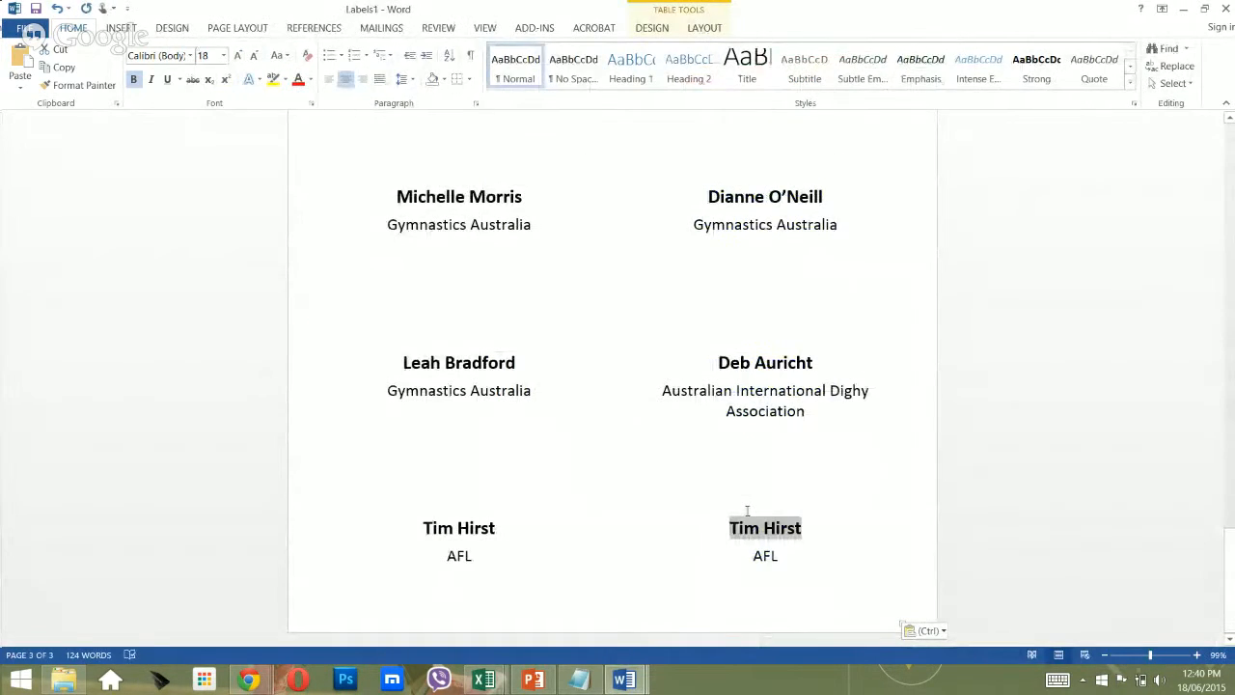
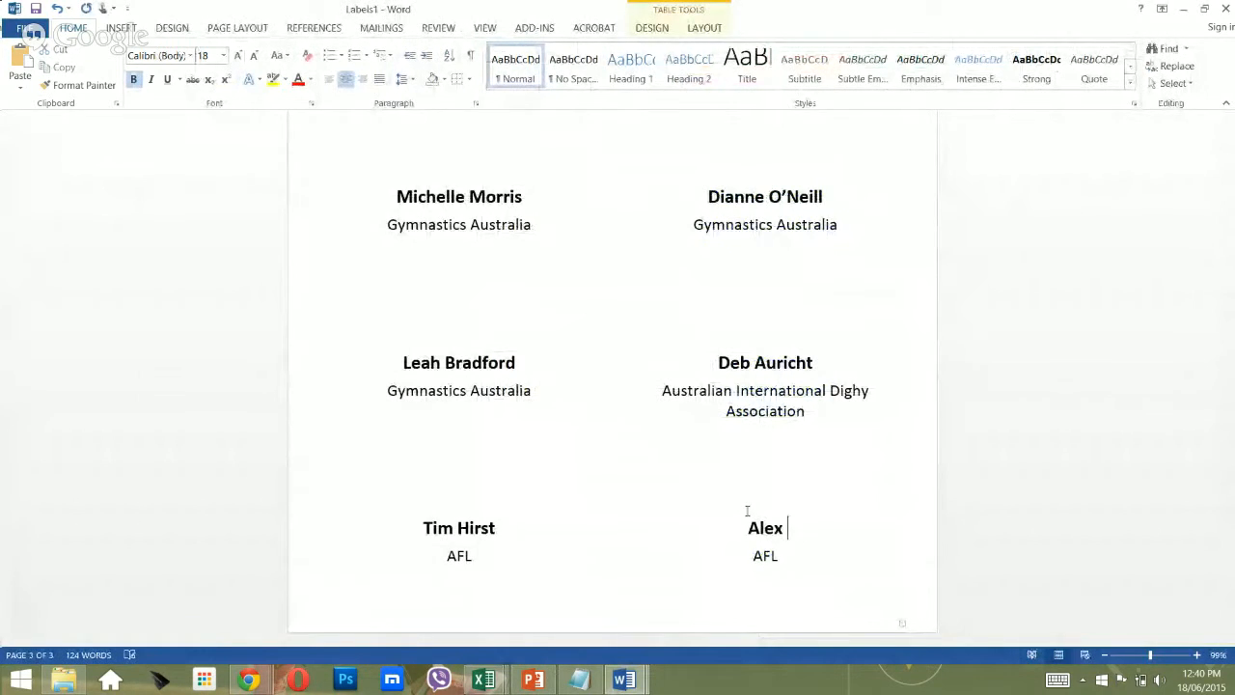
pyautogui.hotkey('alt', 'Tab')
pyautogui.hotkey('alt', 'Tab')
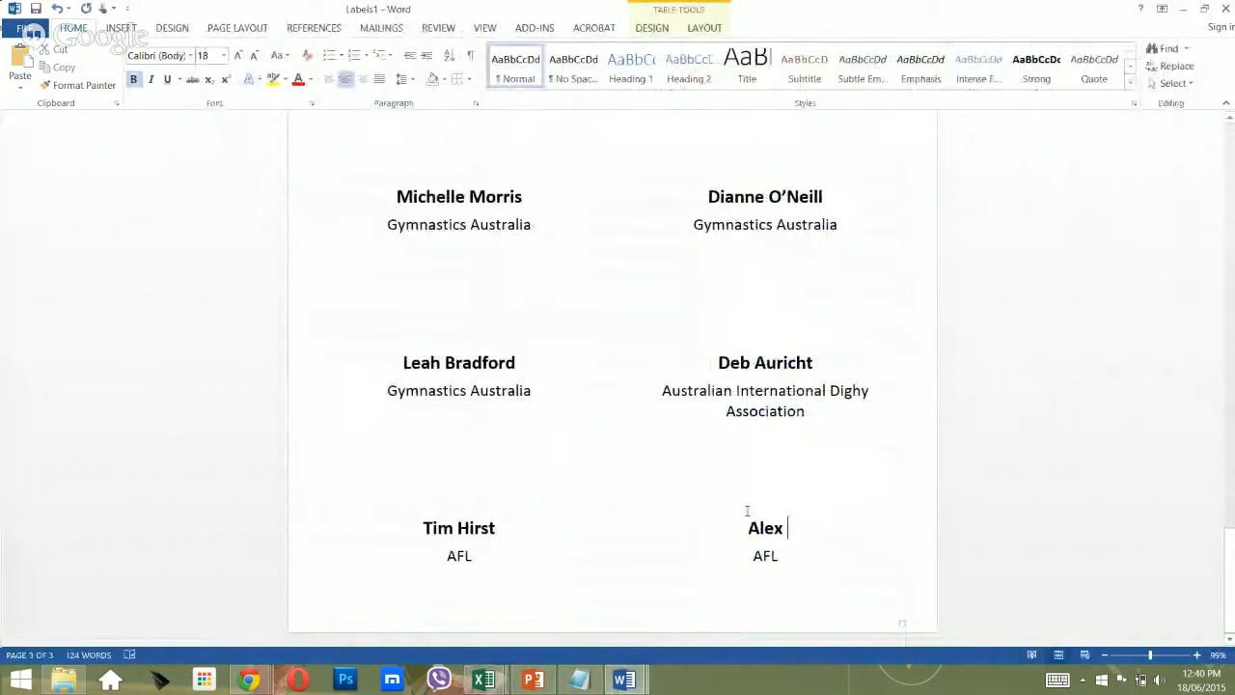
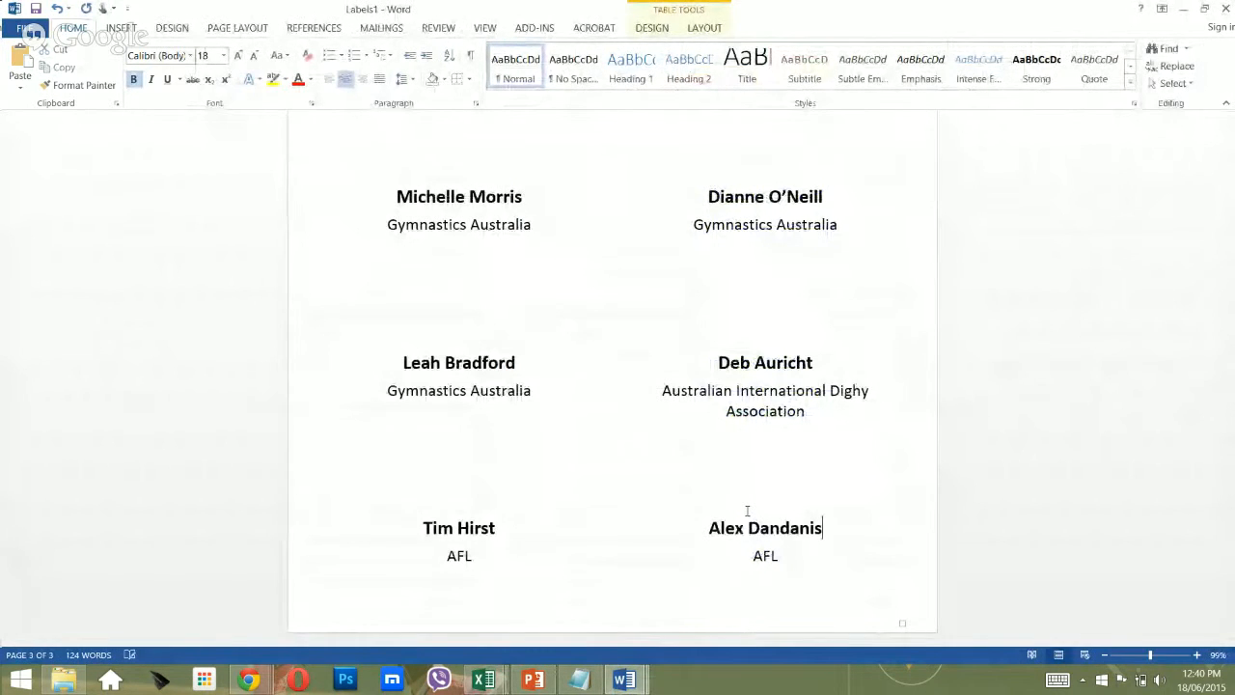
pyautogui.press('Down')
pyautogui.hotkey('alt', 'Tab')
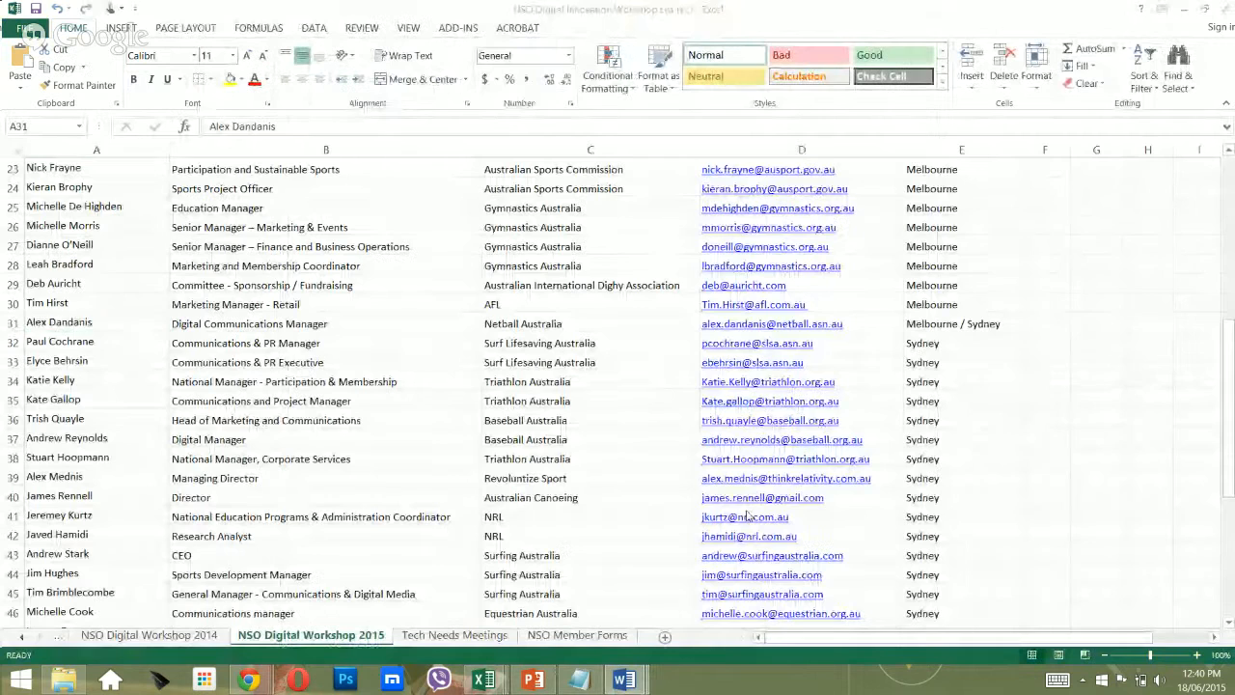
pyautogui.hotkey('alt', 'Tab')
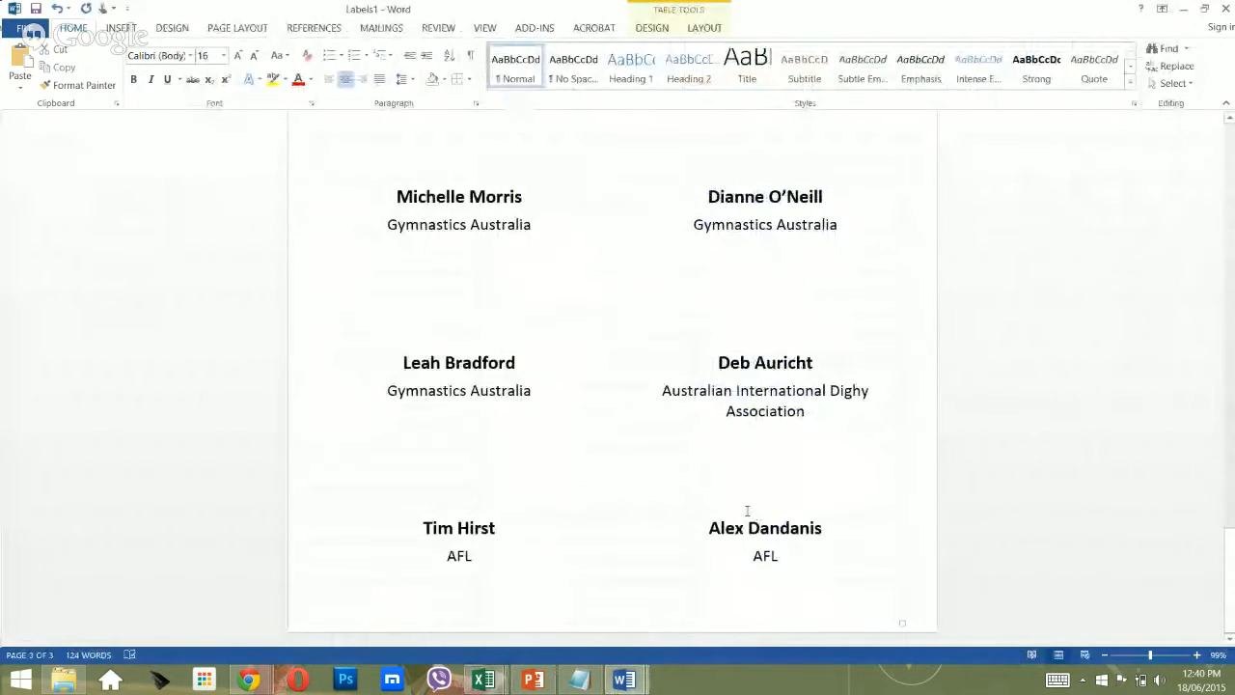
pyautogui.hotkey('shift', 'Home')
pyautogui.write('Netb')
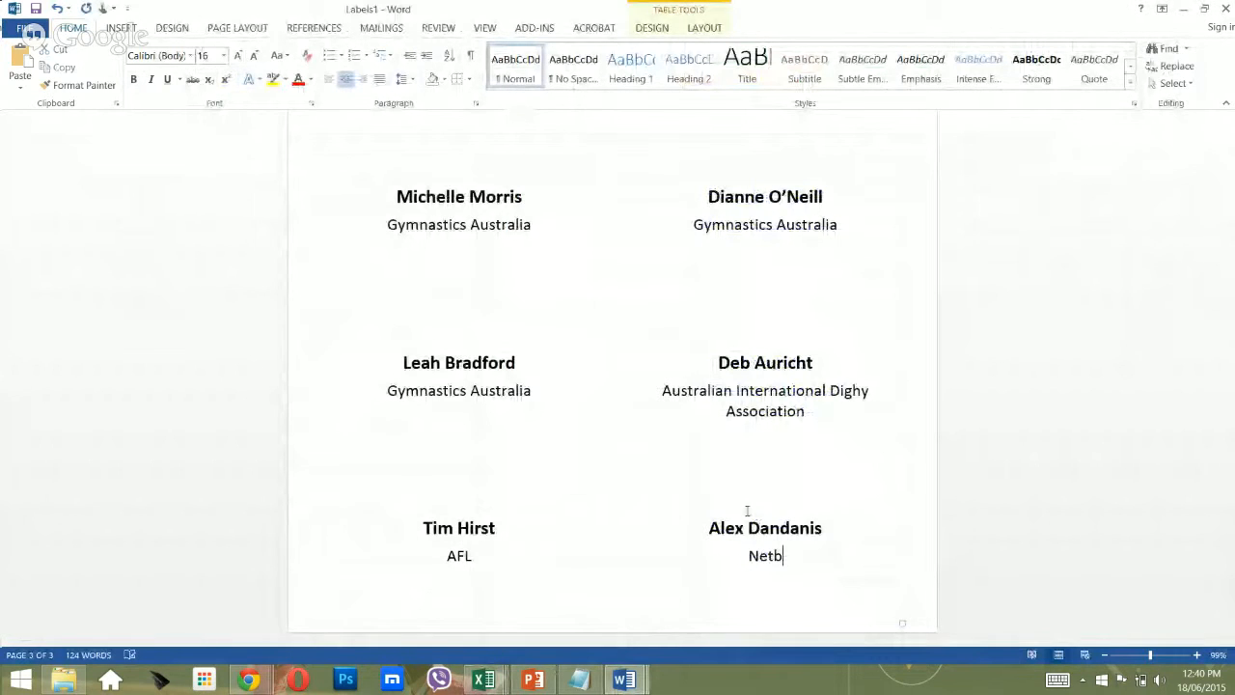
pyautogui.write('all Australia')
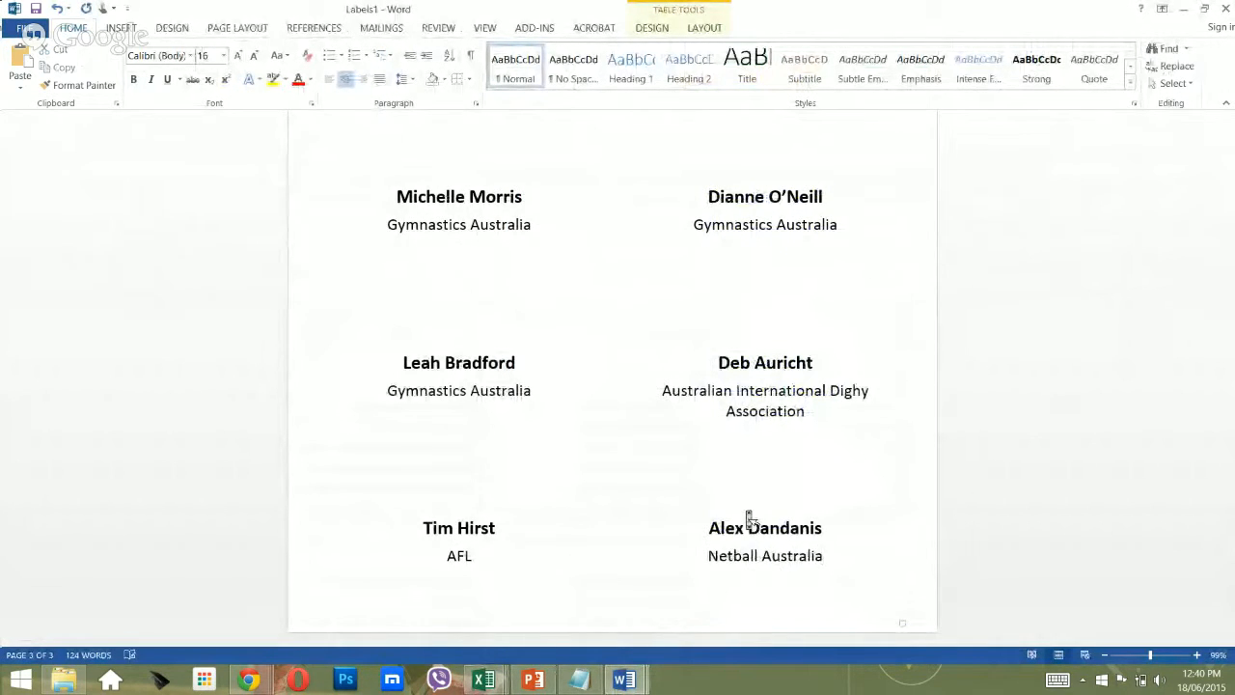
pyautogui.scroll(15, 749, 519)
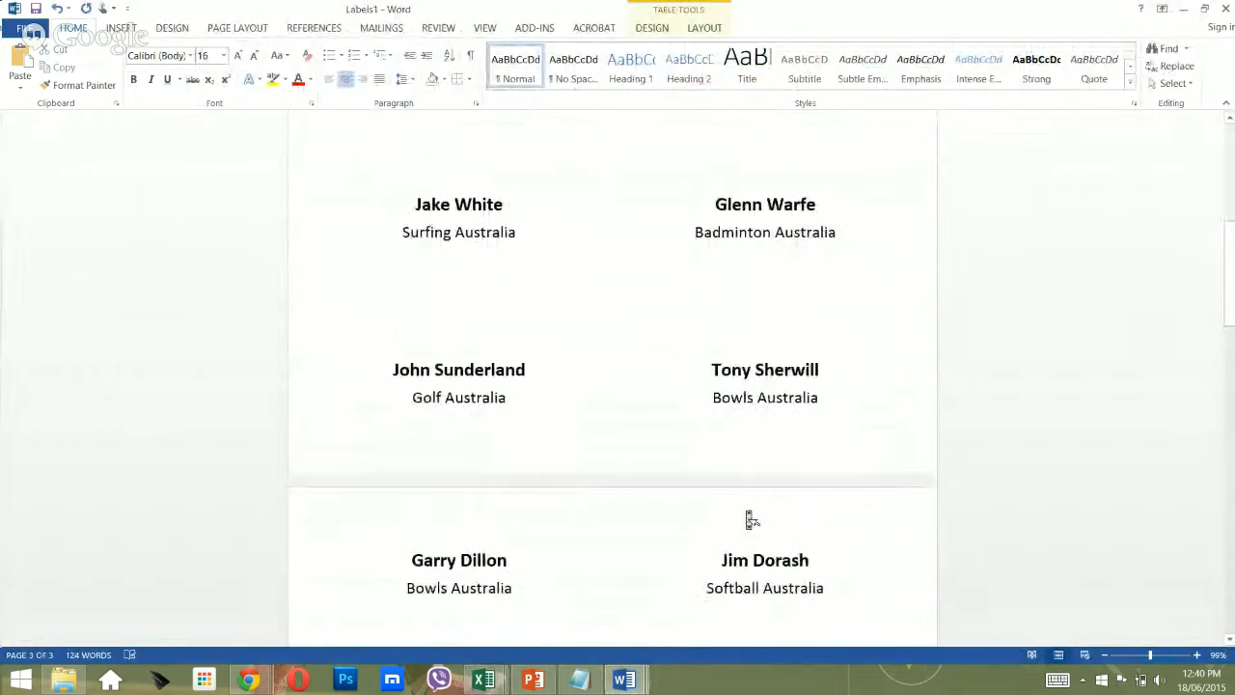
pyautogui.hotkey('ctrl', 'p')
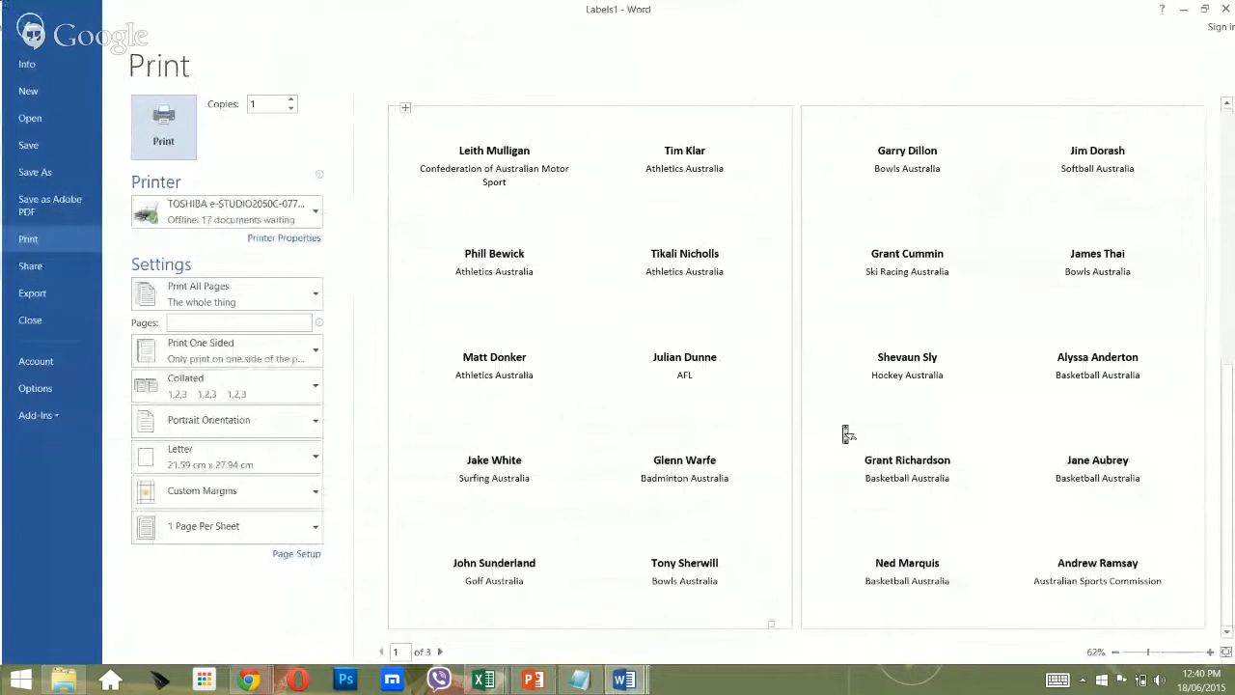
pyautogui.scroll(-2, 846, 433)
pyautogui.scroll(2, 621, 383)
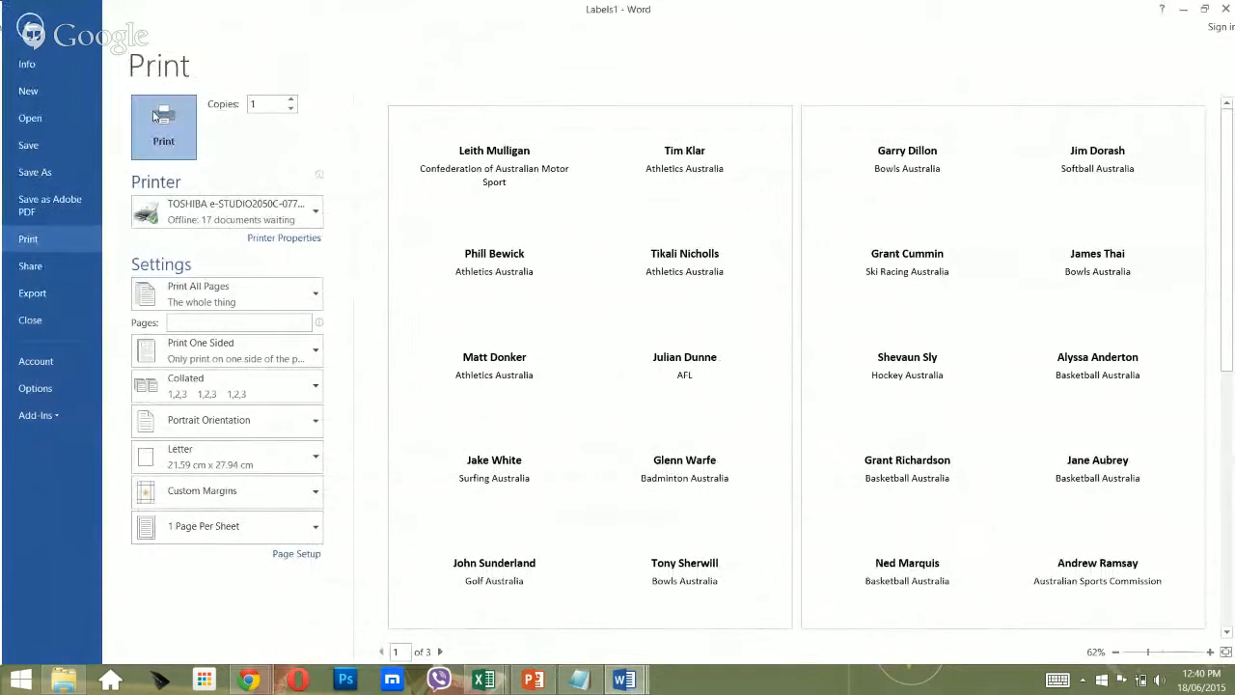
pyautogui.press('Escape')
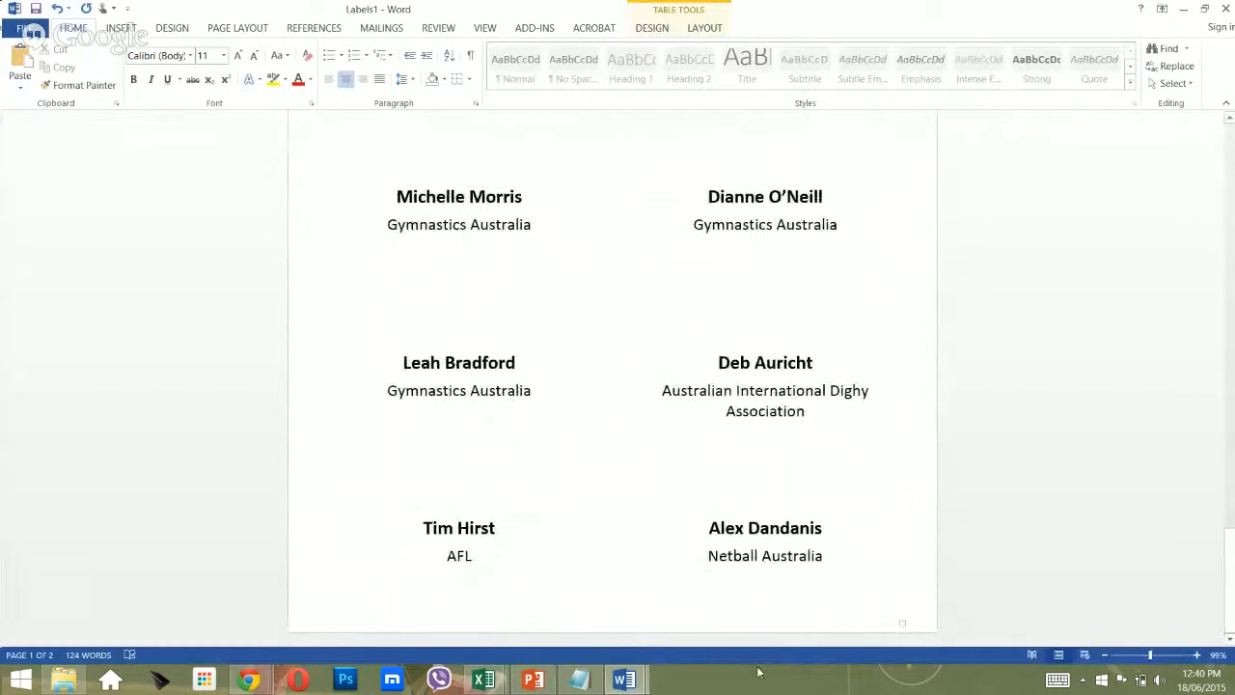